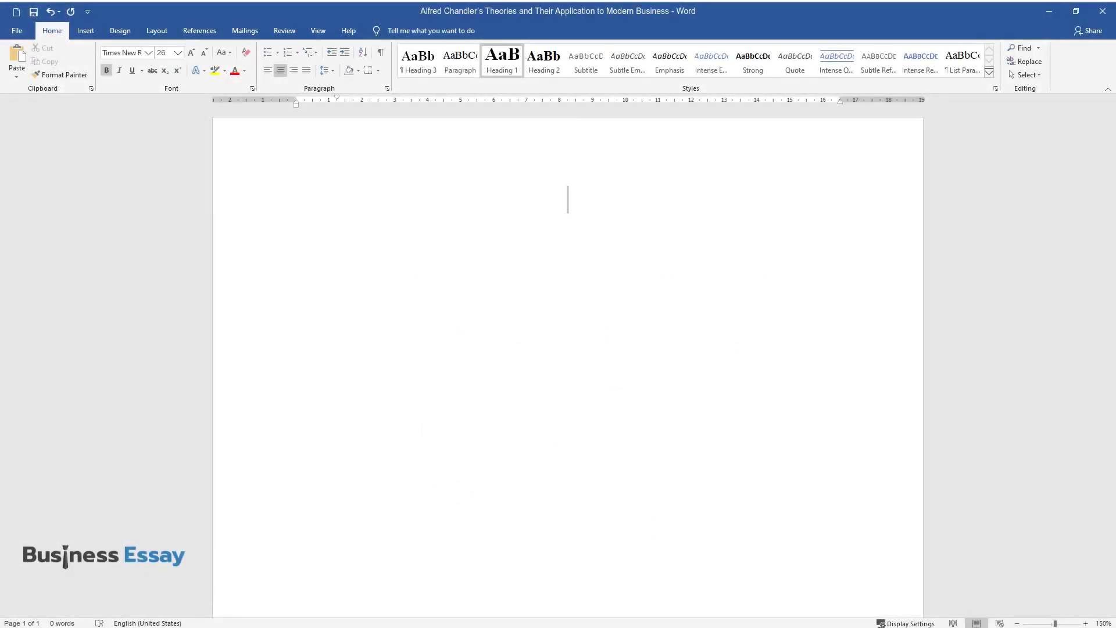
# - Enter the title "Alfred Chandler's Theories and Their Application to Modern Business" and the section heading "Introduction" below it
pyautogui.write('Alfred Chandle')
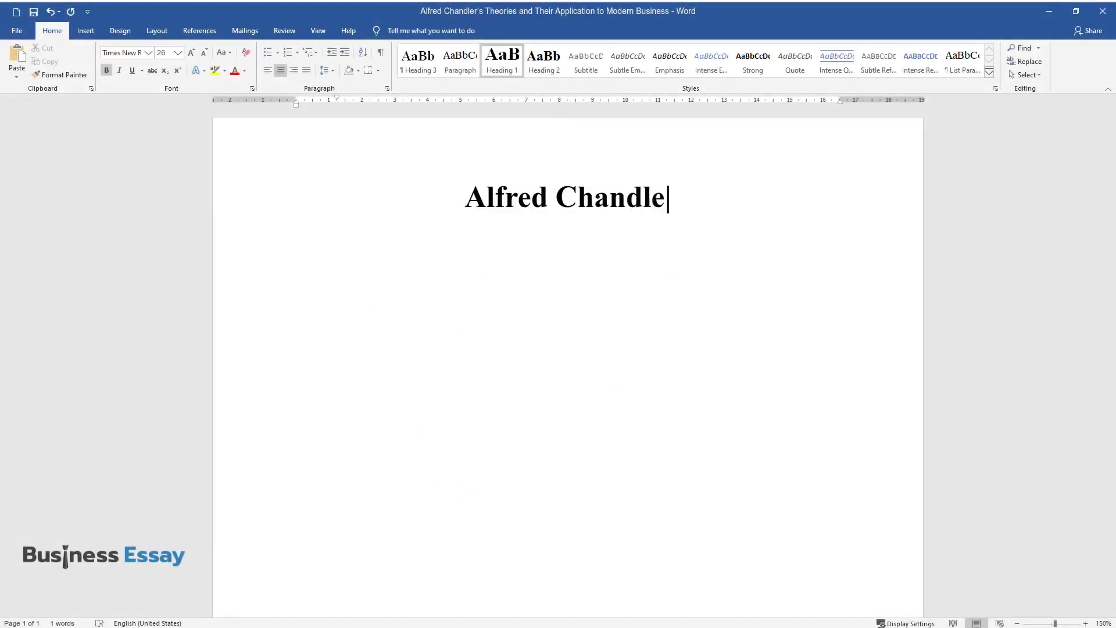
pyautogui.write("r's Theories and Their Applicatio")
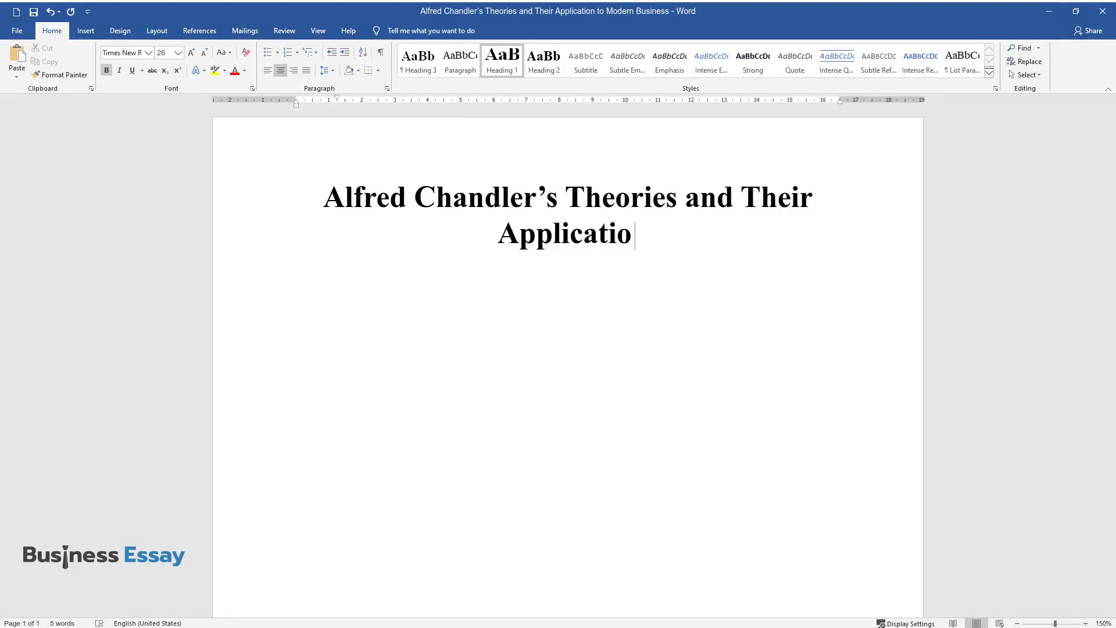
pyautogui.write('n to Modern Business')
pyautogui.press('Return')
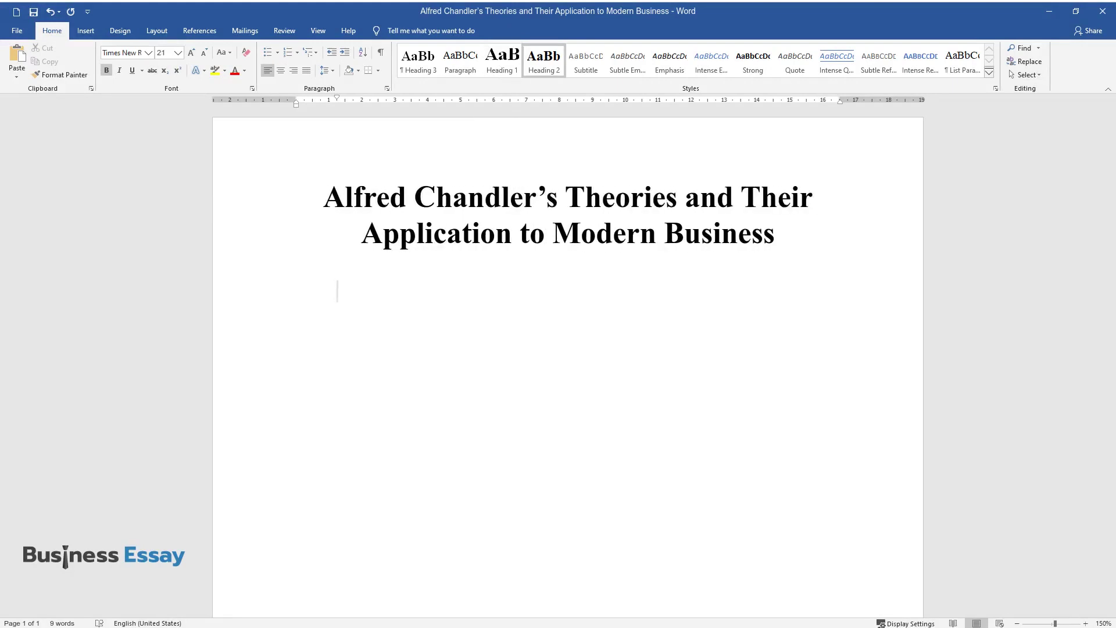
pyautogui.write('Introduction')
pyautogui.press('Return')
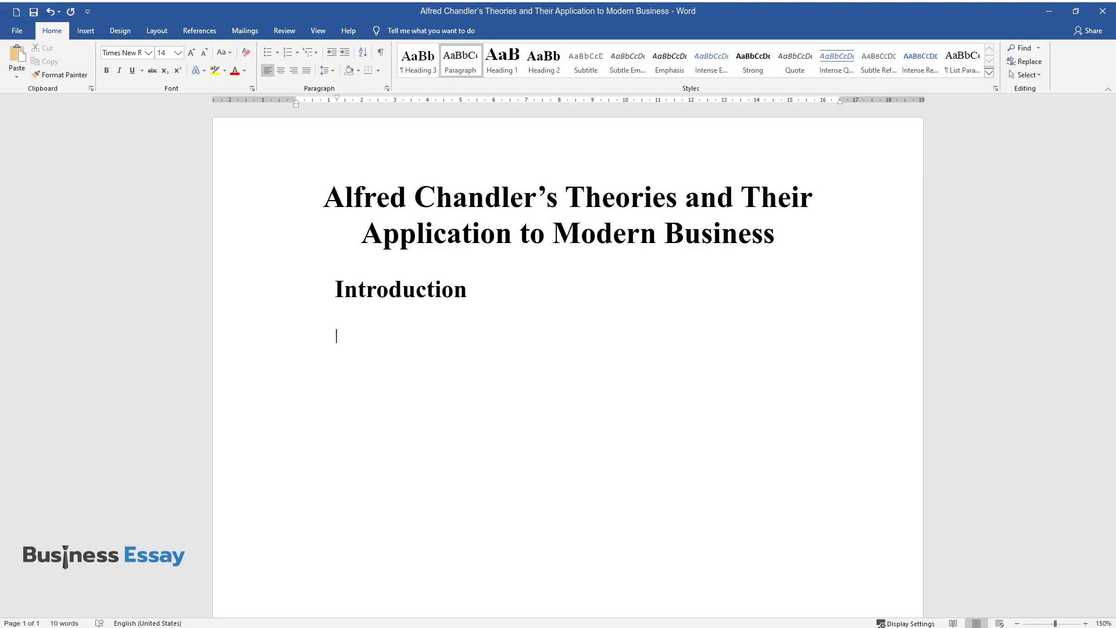
# - Begin the introduction with "Alfred Chandler made a significant scholarly contribution to the research and practice of strategic management and economy in general."
pyautogui.write('Alfred Chandler made a')
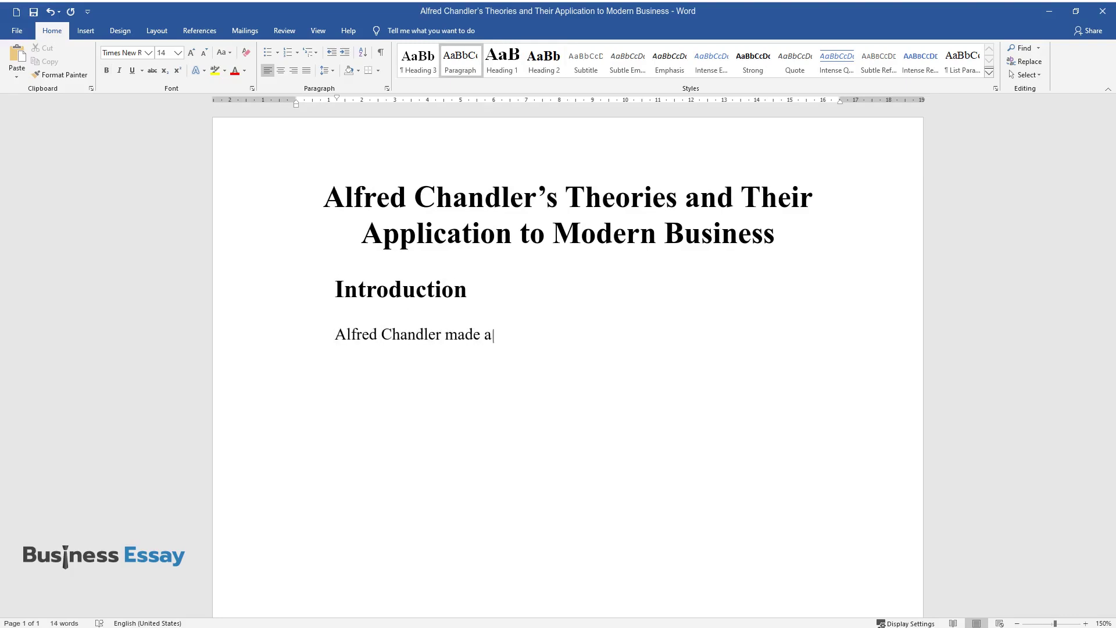
pyautogui.write(' significant scholarly contribution')
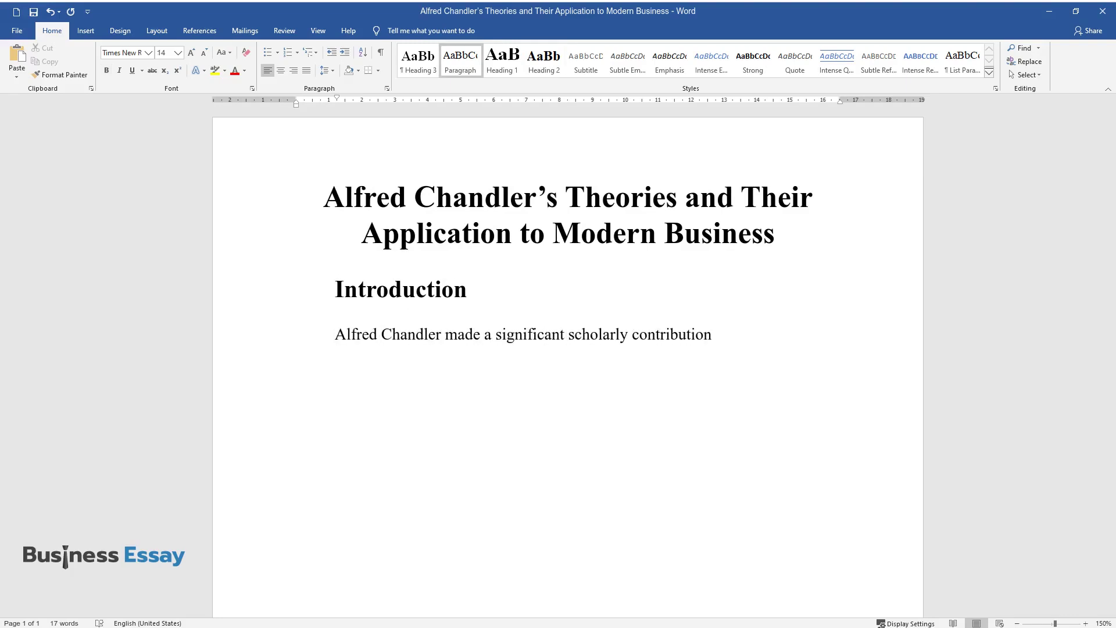
pyautogui.write(' to the research and practi')
pyautogui.write('ce of st')
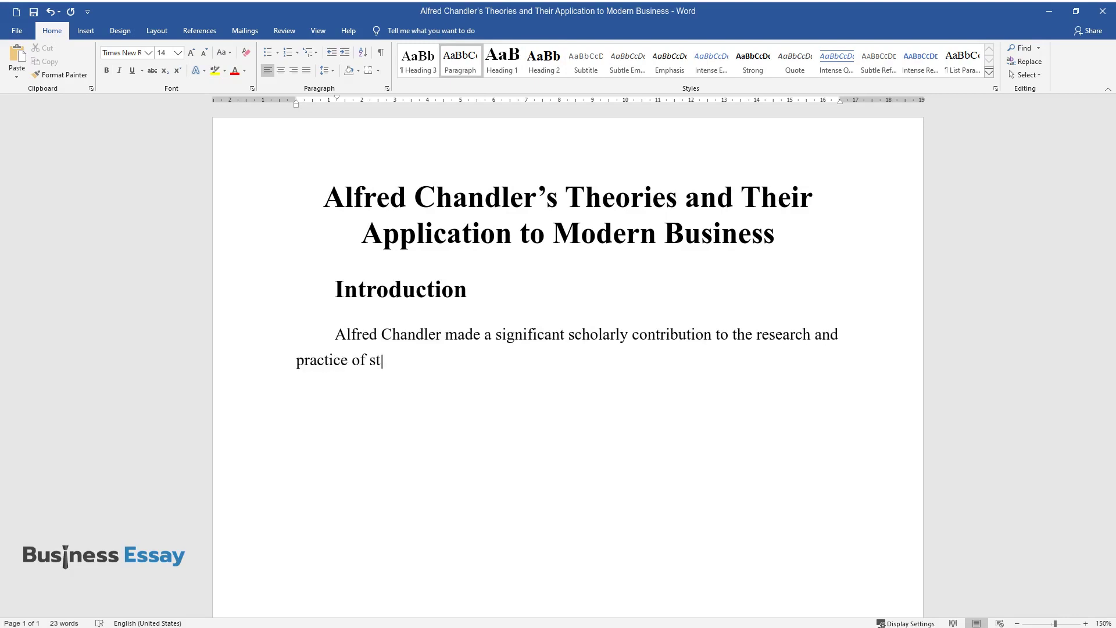
pyautogui.write('rategic management and economy in g')
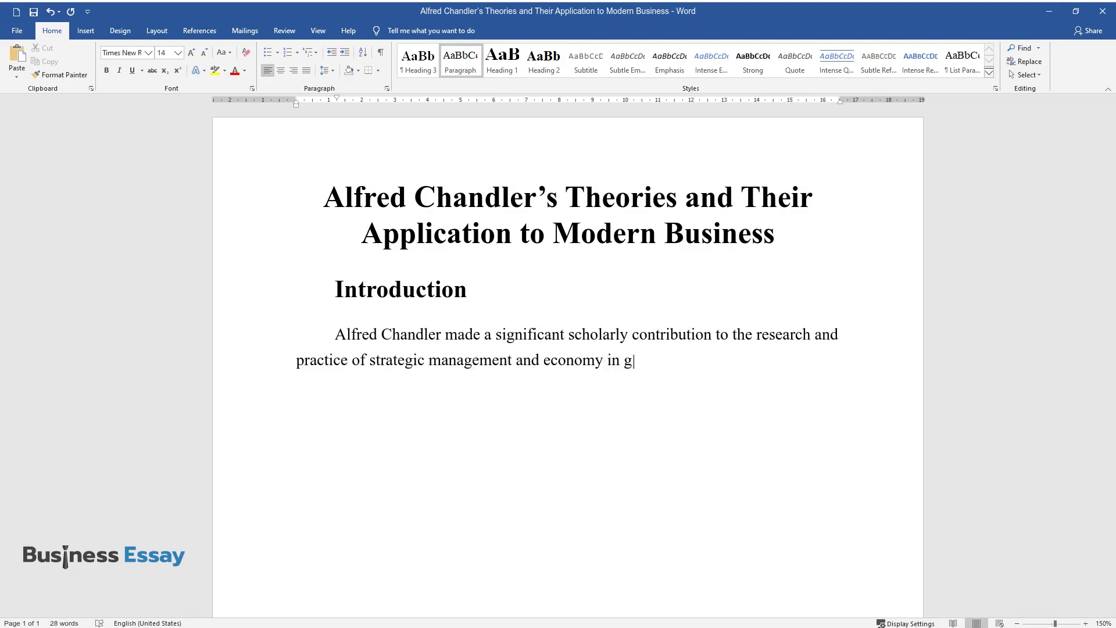
pyautogui.write('eneral. His theories related to')
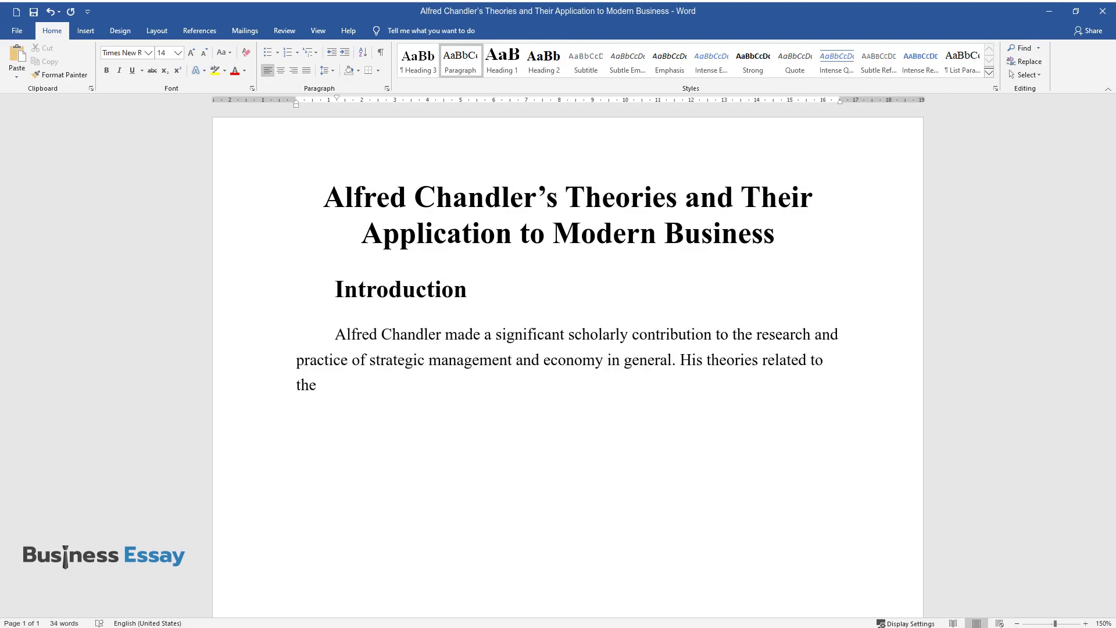
# - Write that his theories on the correlation between strategy and structure, managerial enterprise, and others were influential in the mid-twentieth century and remain relevant now
pyautogui.write(' the correlation between strategy and s')
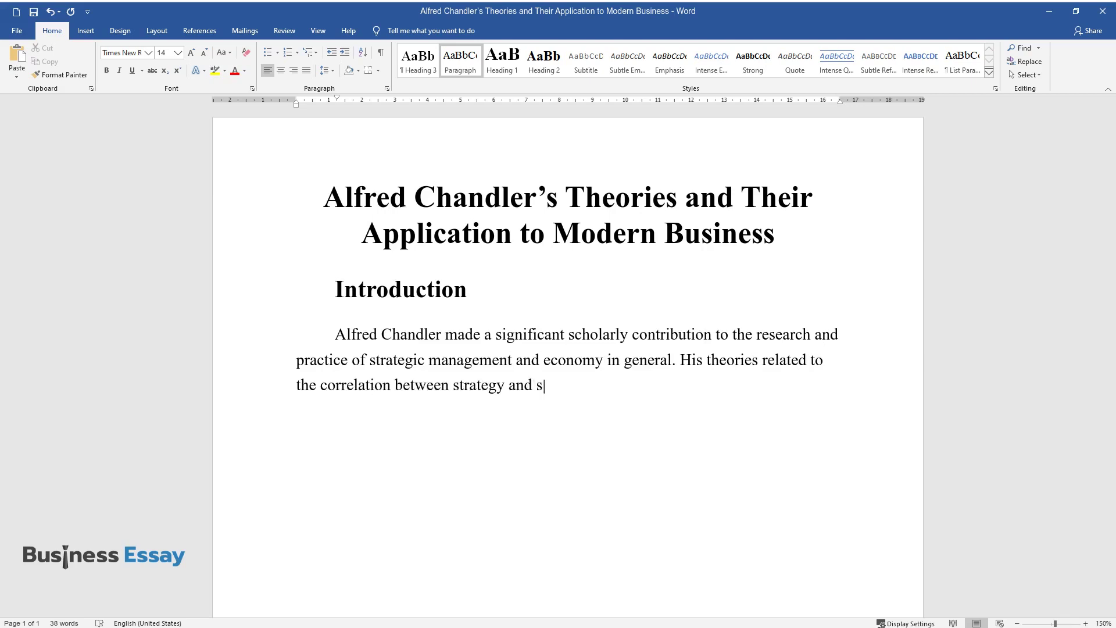
pyautogui.write('tructure, managerial enterprise, an')
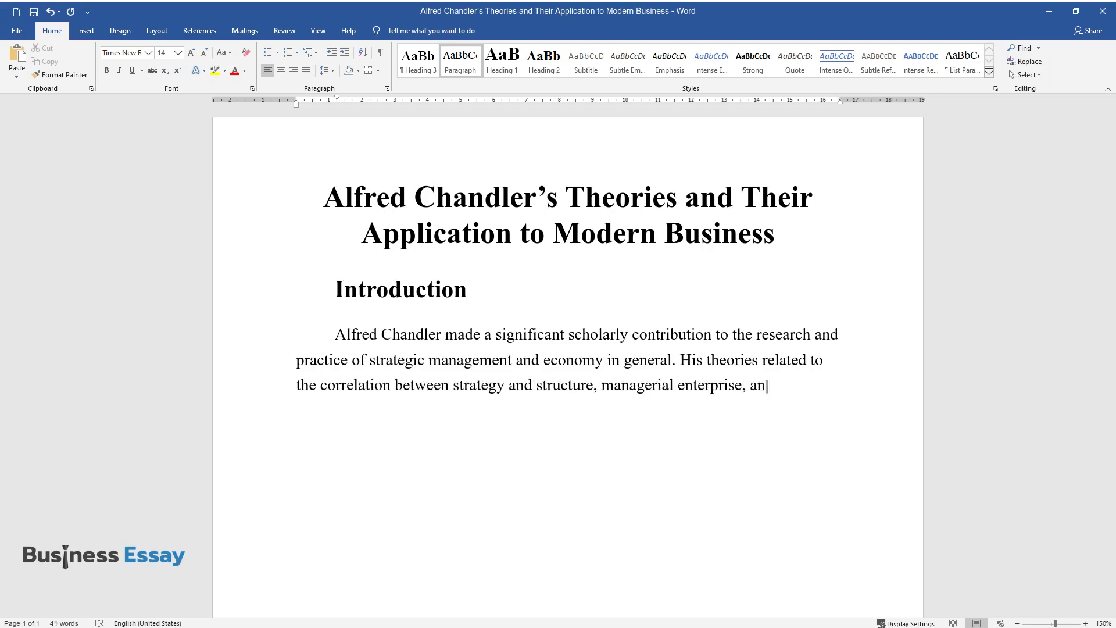
pyautogui.write('d others have been influent')
pyautogui.write('ial in th')
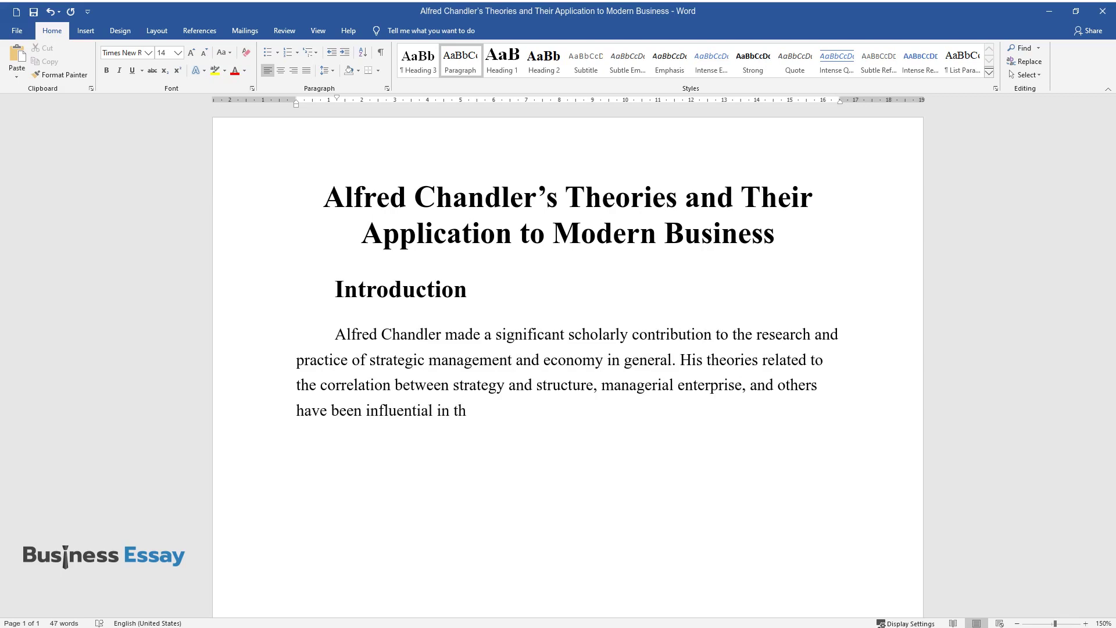
pyautogui.write('e middle of the twentieth century w')
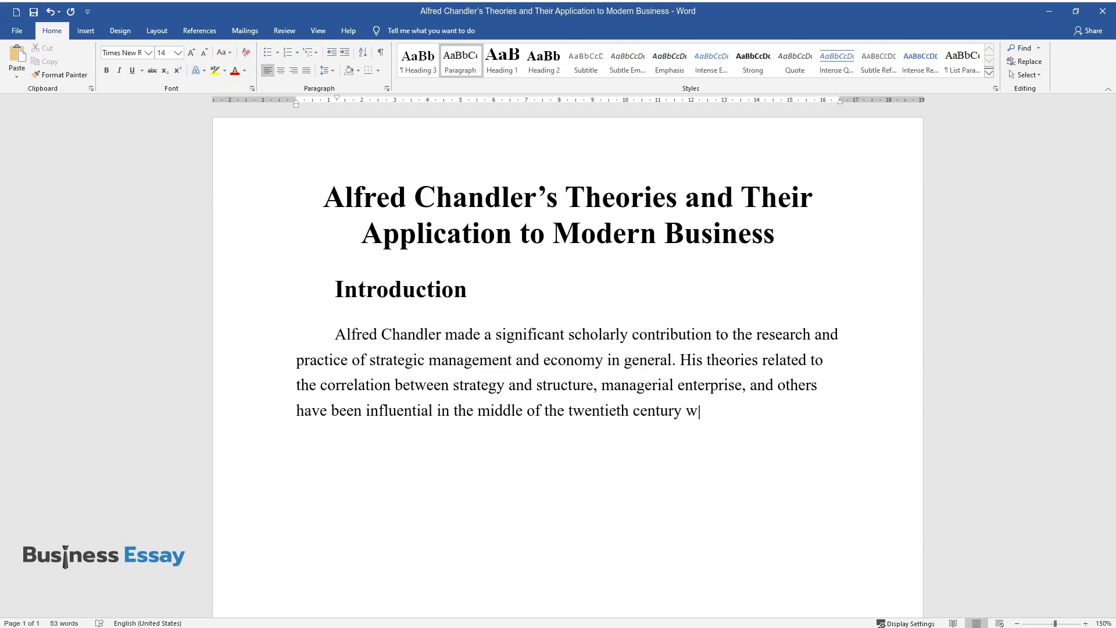
pyautogui.write('hen they were introduced and remain')
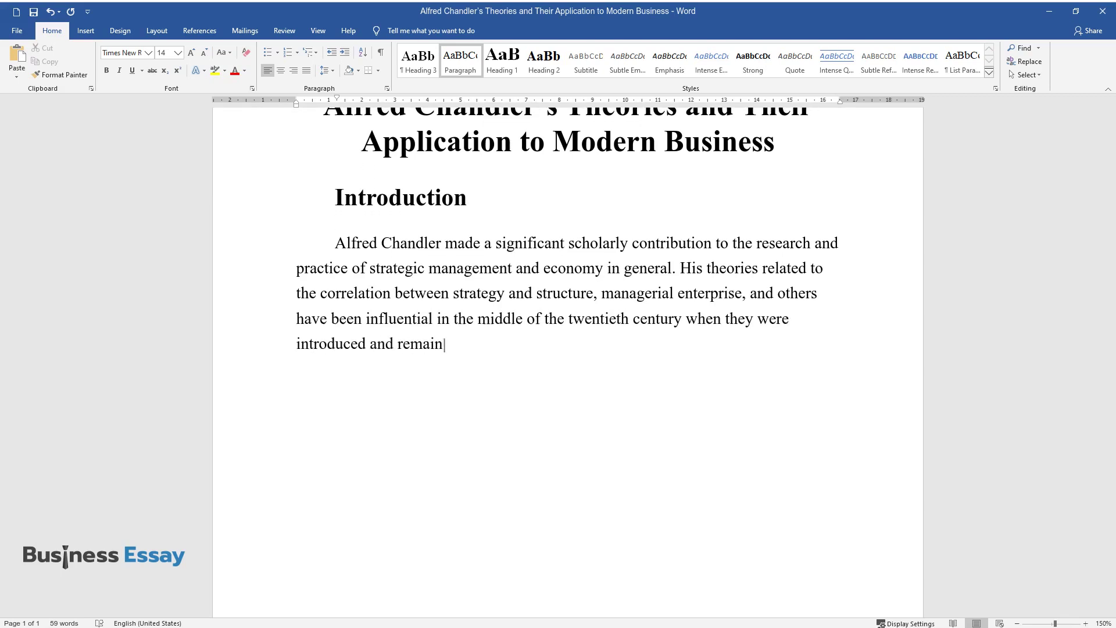
pyautogui.write(' relevant now. However, since the e')
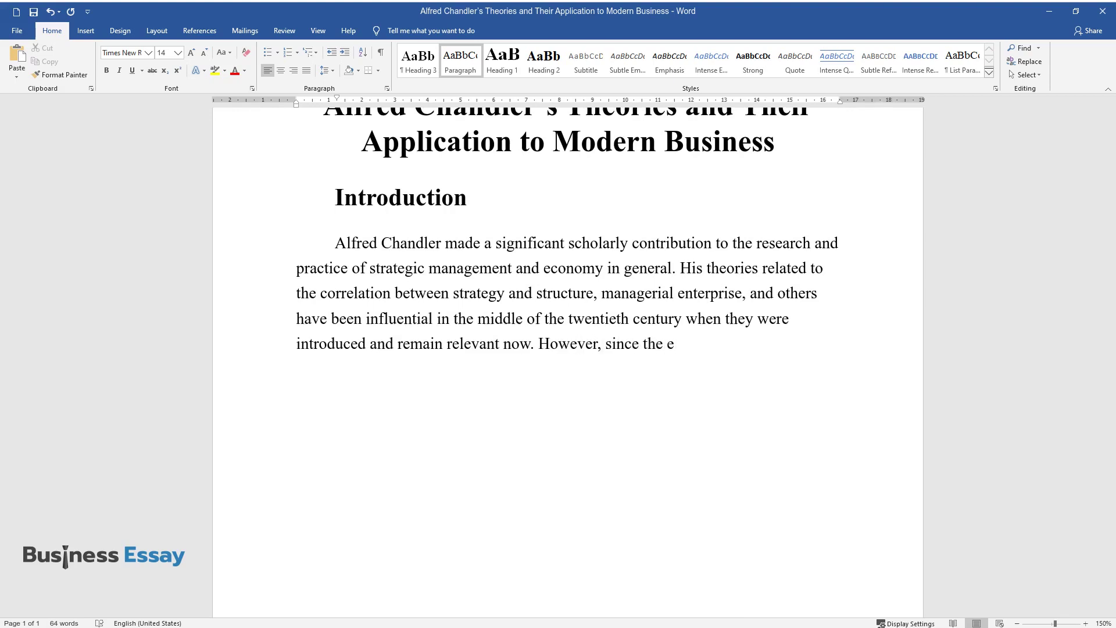
# - Continue with "However, since the economic and business conditions have changed significantly since the 1980s, Chandler's theories require rethinking and contextualization for adequate application in modern business."
pyautogui.write('conomic and business conditions hav')
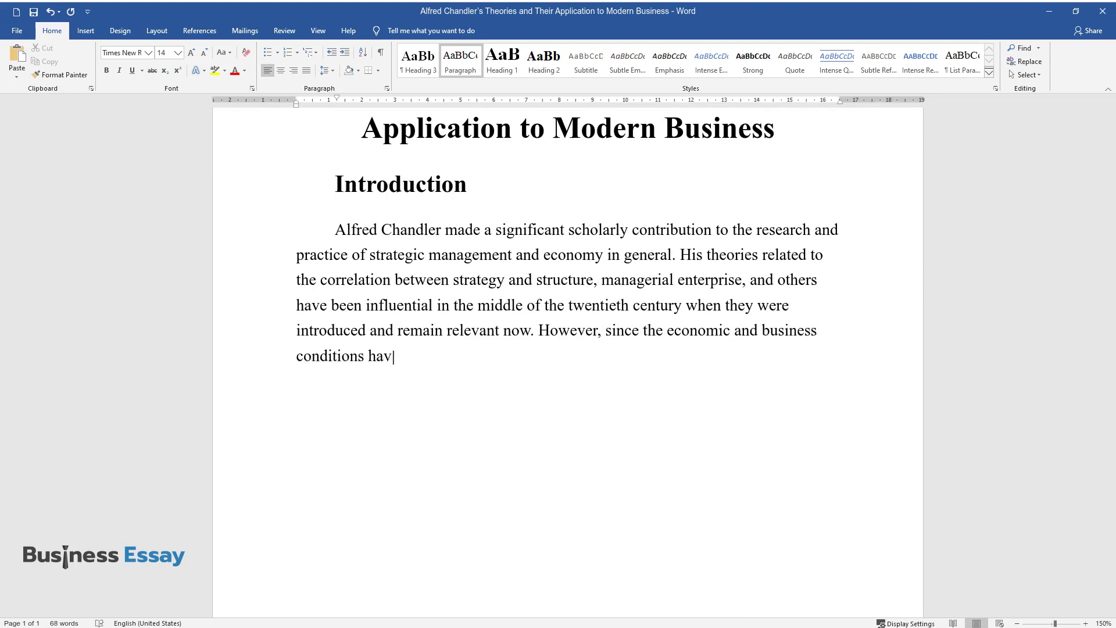
pyautogui.write('e changed significantly since the 1')
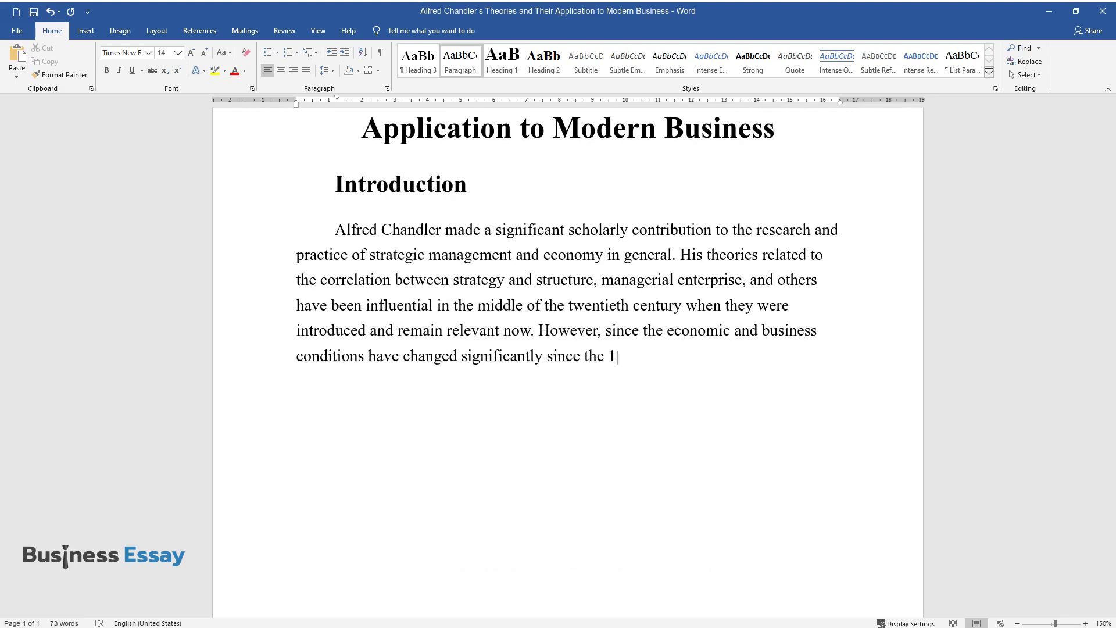
pyautogui.write("980s, Chandler's theories require rethinking and cont")
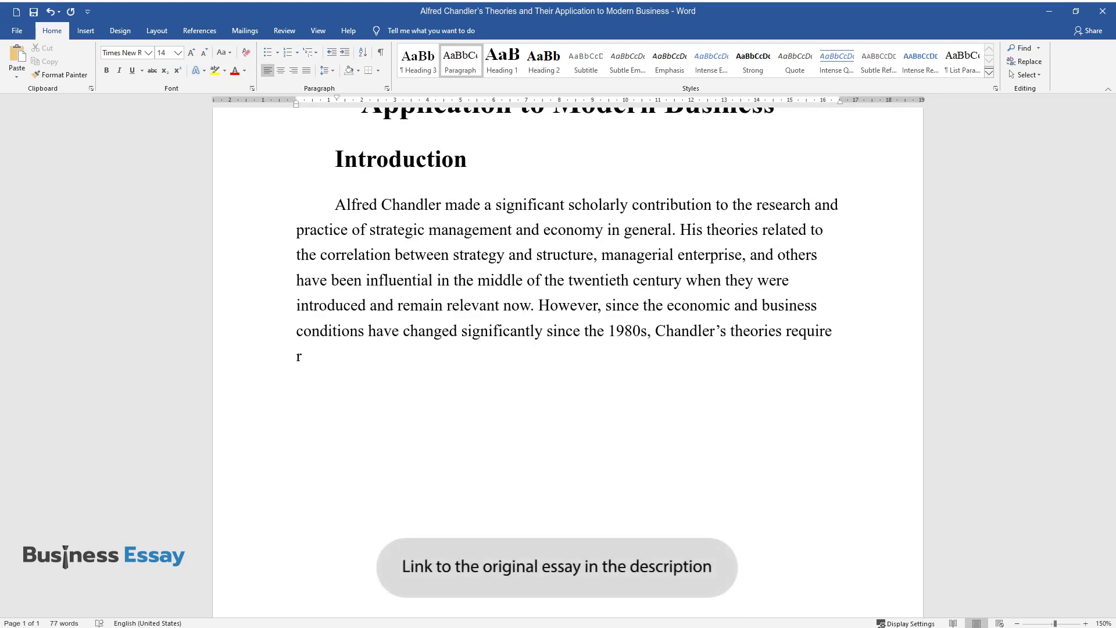
pyautogui.write('extualization for')
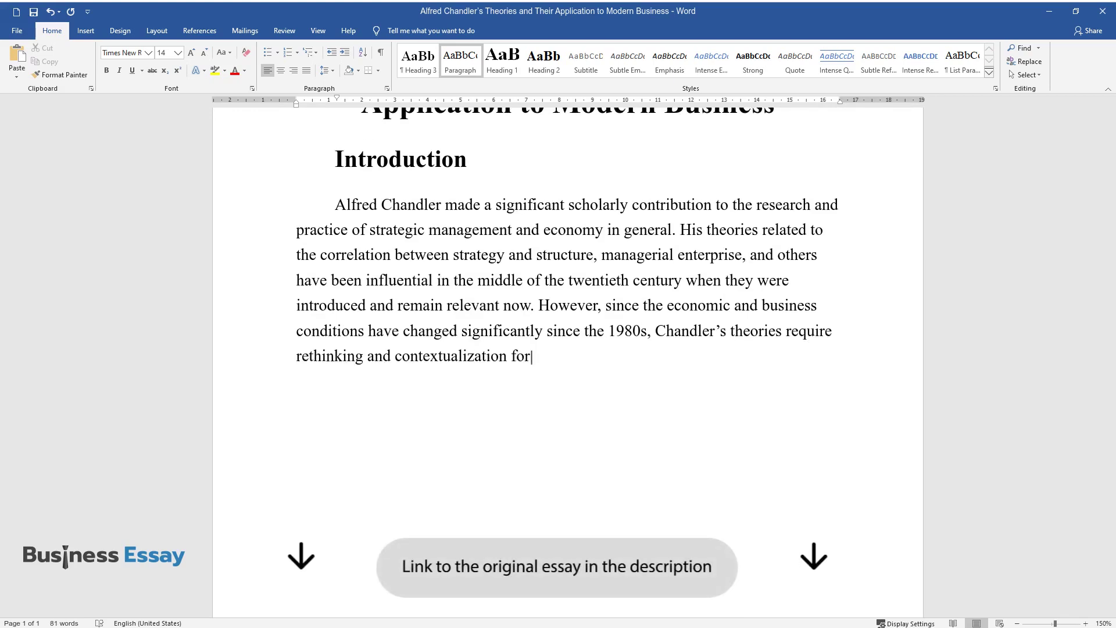
pyautogui.write(' adequate application in modern business.')
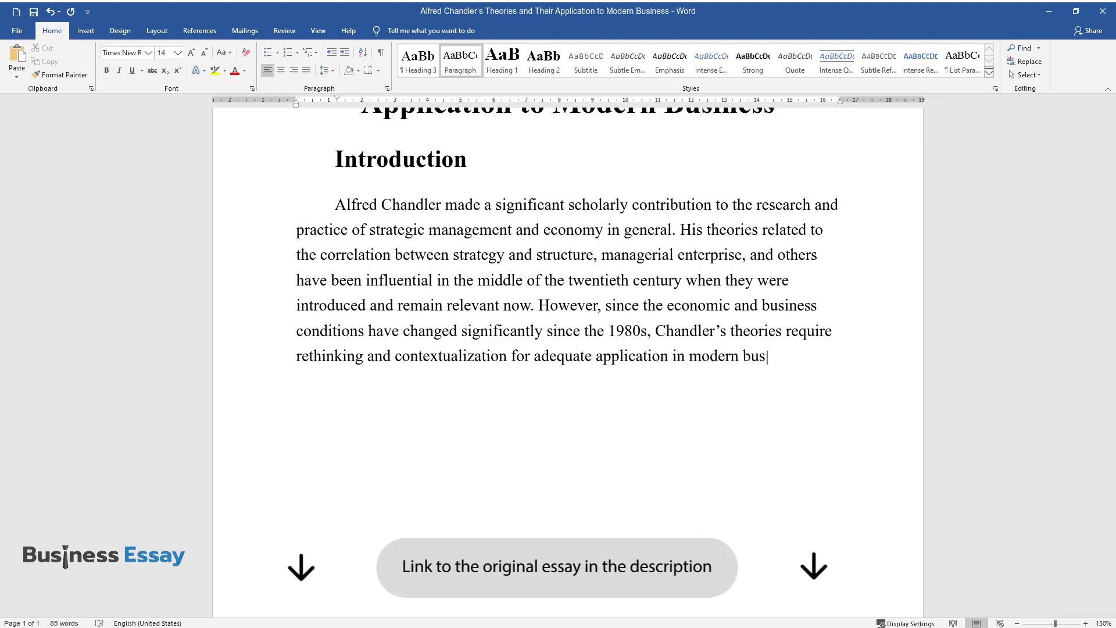
# - Start a "Moreover," paragraph stating that Chandler has not properly addressed local nationally influenced business patterns, which obstructs effective application of his approaches in their original version
pyautogui.press('Return')
pyautogui.write('Moreover, ')
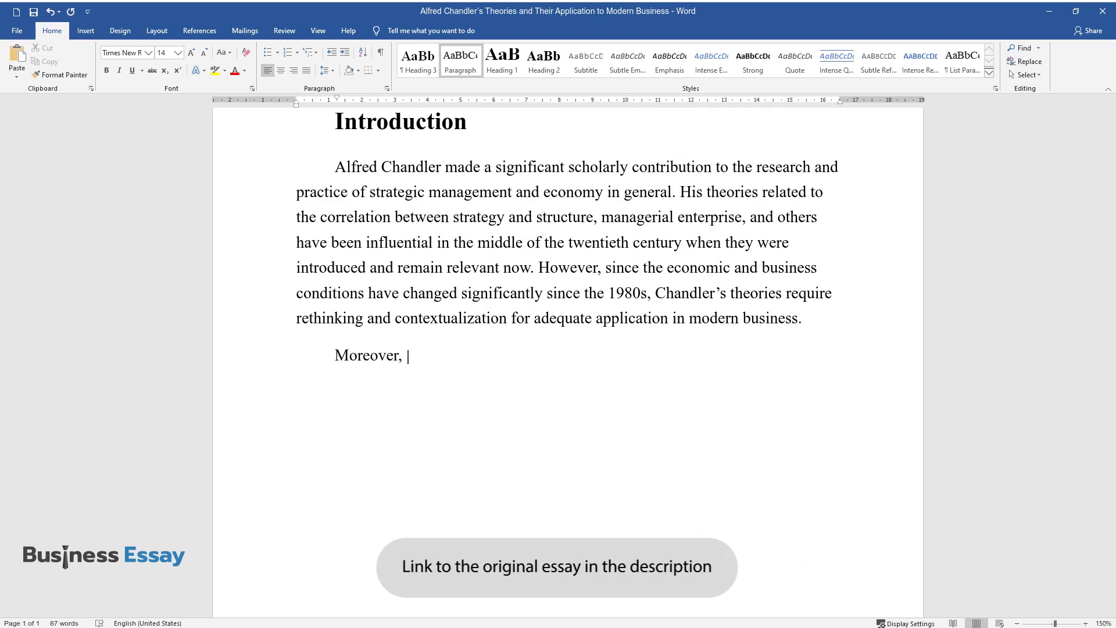
pyautogui.write('the local nationally influenced patte')
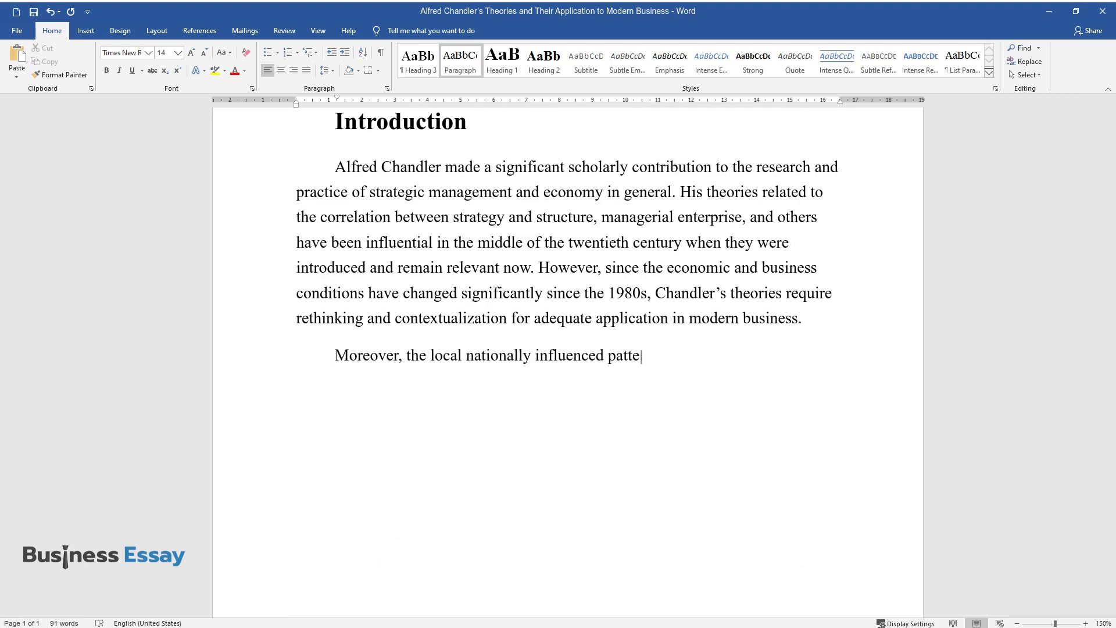
pyautogui.write('rns in business management and organi')
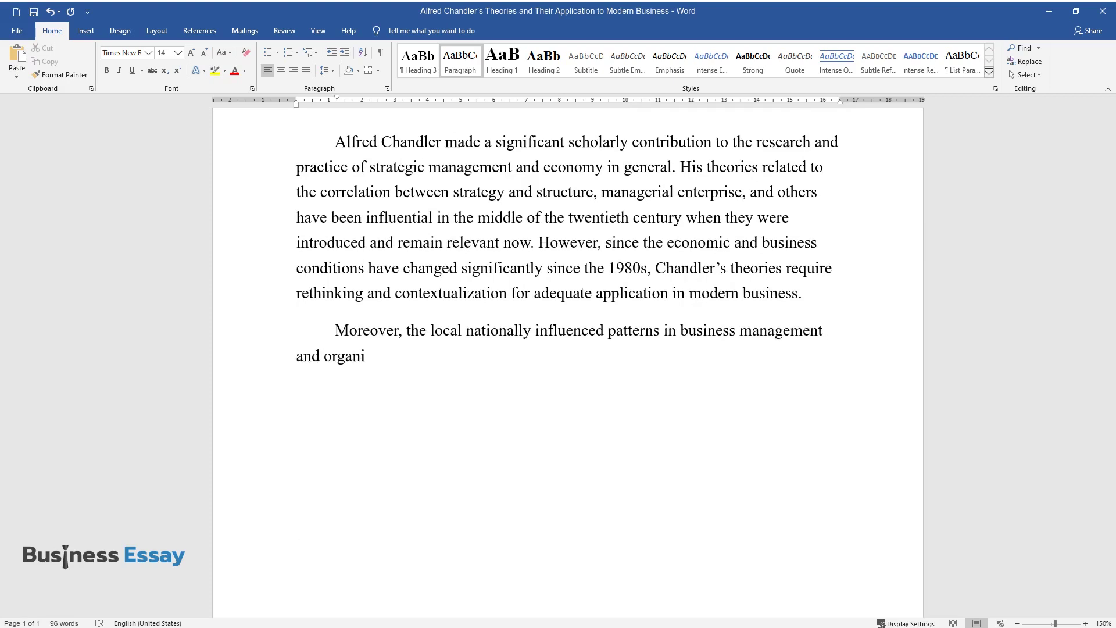
pyautogui.write('zational performance have not been pr')
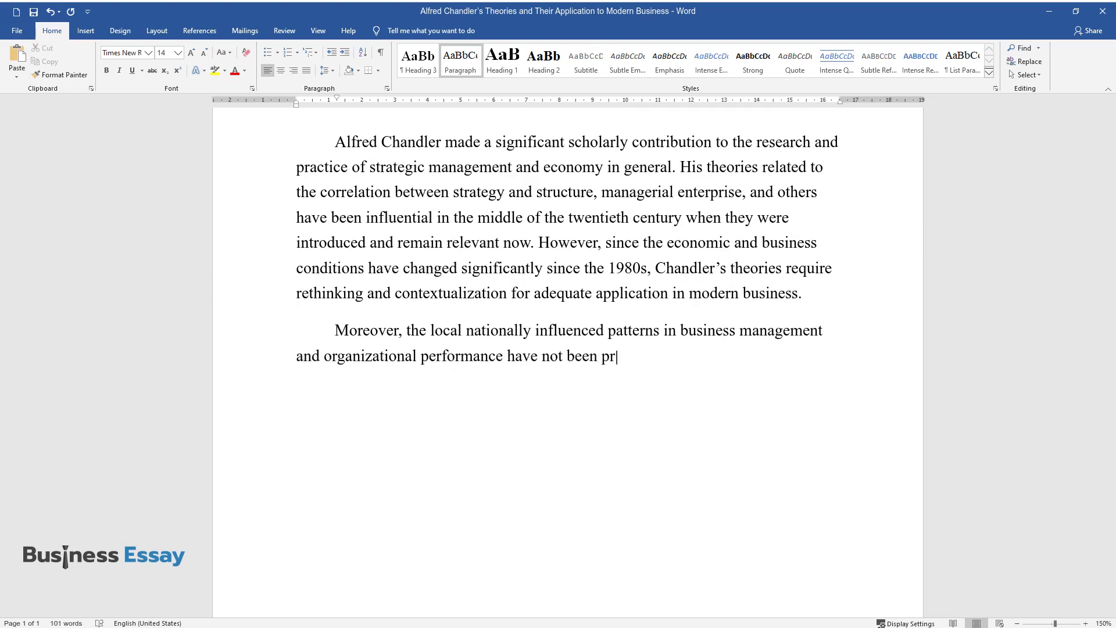
pyautogui.write('operly addressed by Chandler, which obstructs ')
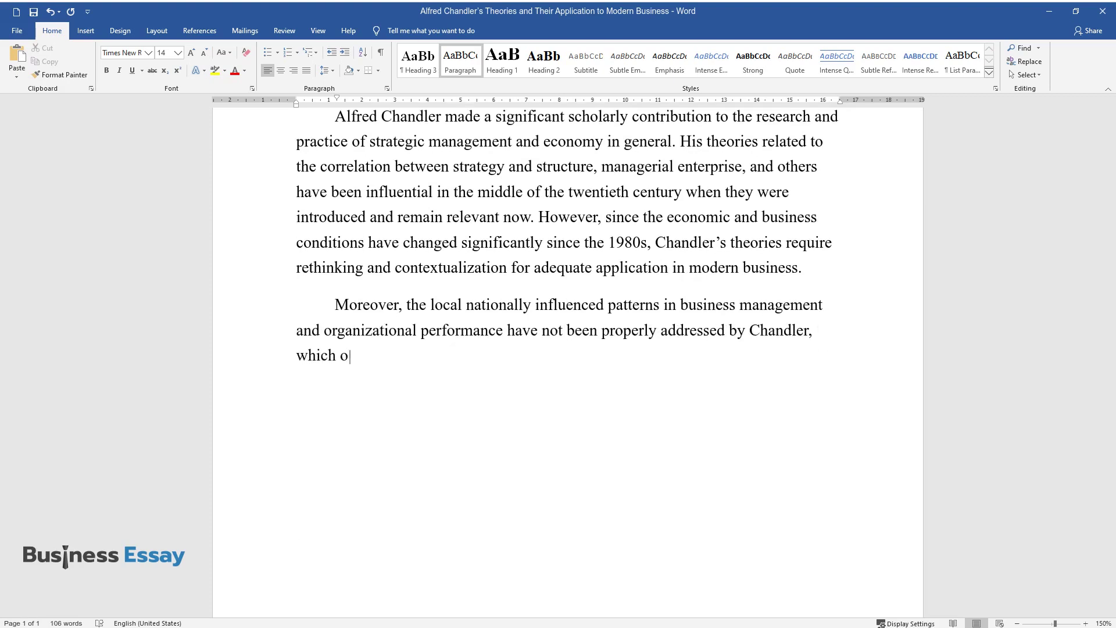
pyautogui.write('the possibility of effective')
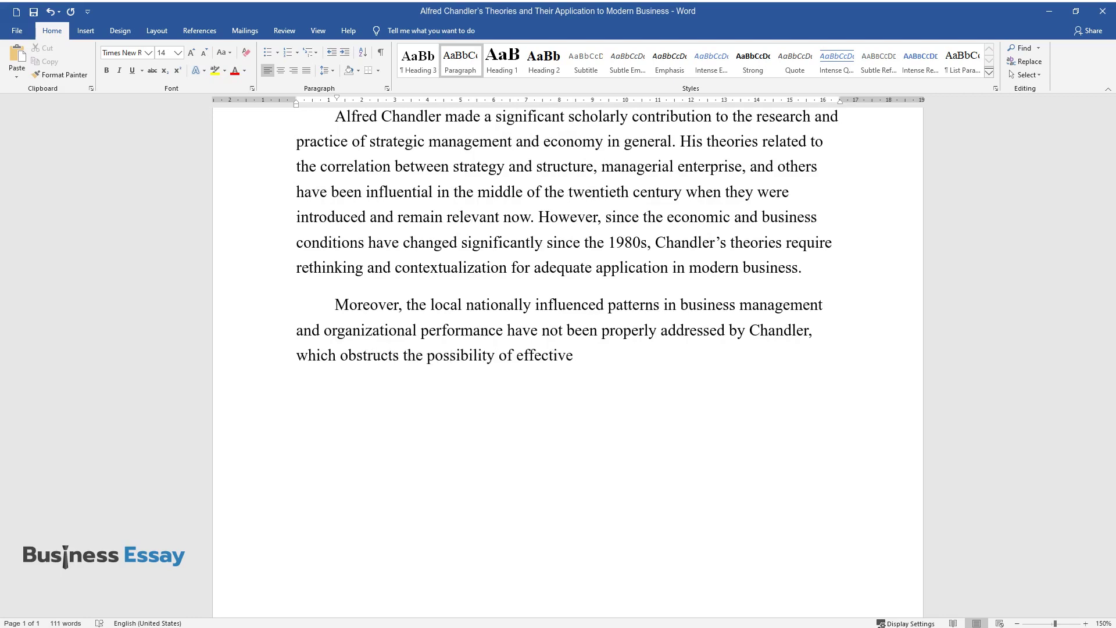
pyautogui.write(' application of his approaches to bu')
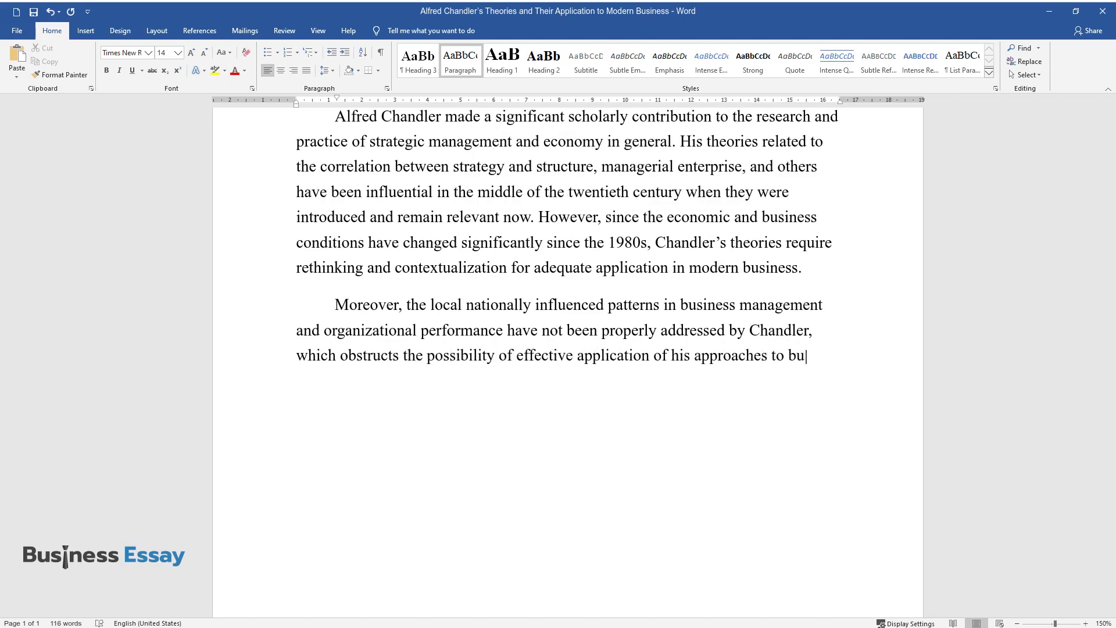
pyautogui.write('siness in their original version. The')
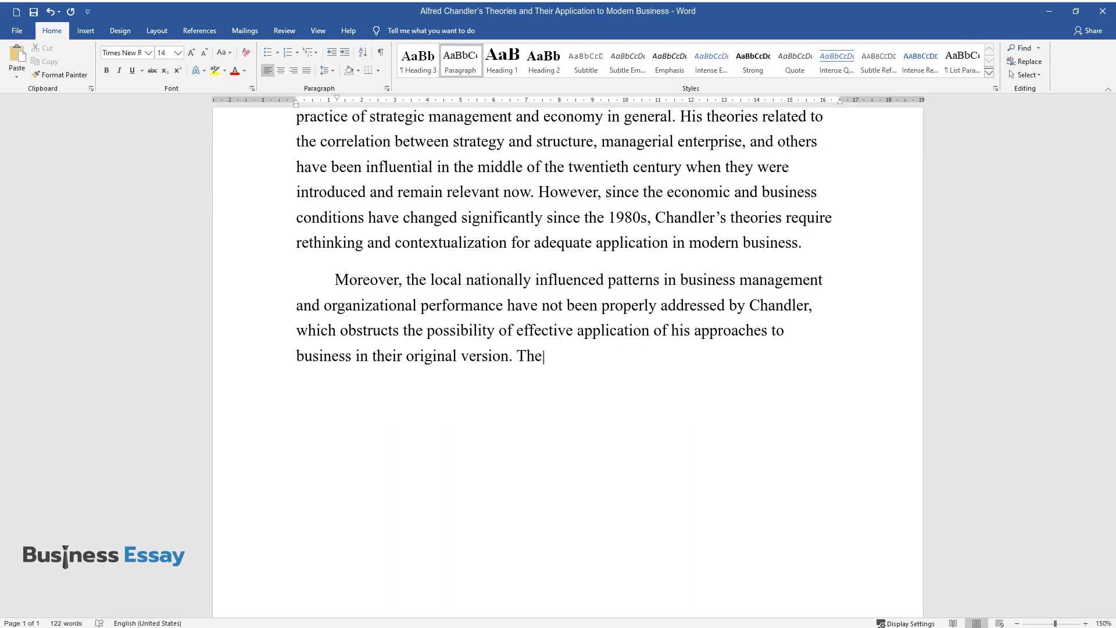
# - End the introduction with "The present essay is designed to discuss Chandler's theories and analyze their application to contemporary organizations functioning in global markets."
pyautogui.write(' present essay is designed to discuss')
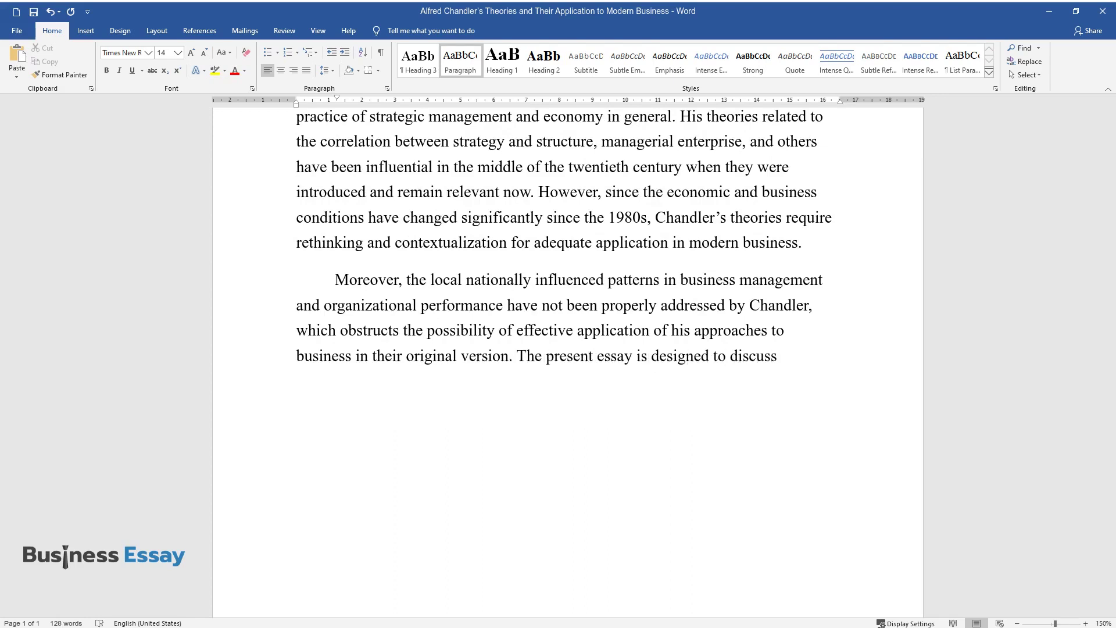
pyautogui.write(" Chandler's theories and analyze their")
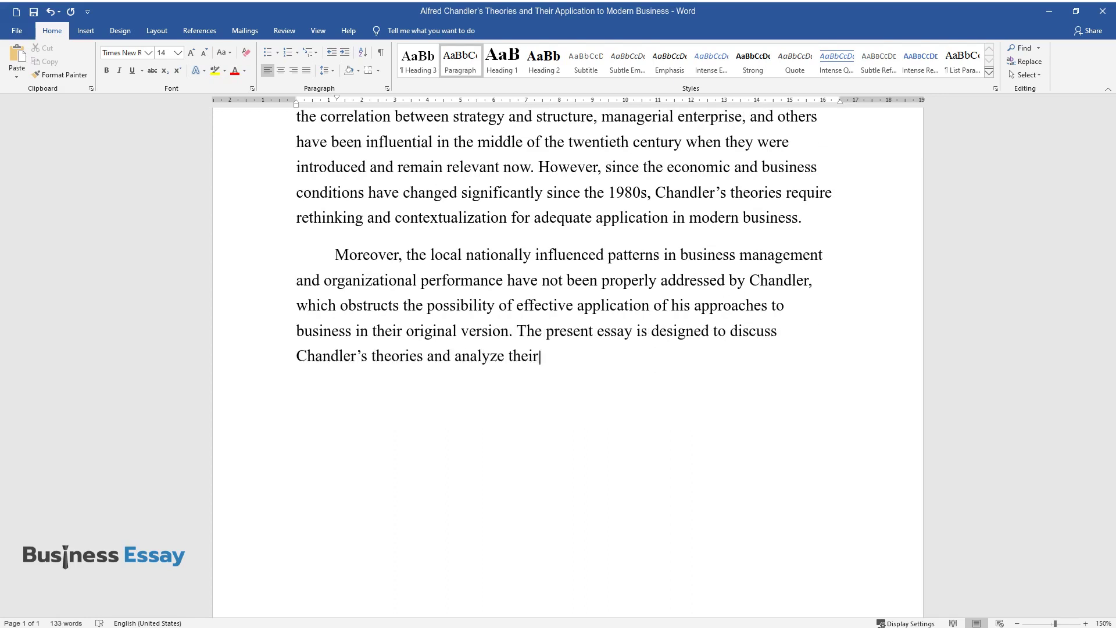
pyautogui.write(' application to contemporary organiza')
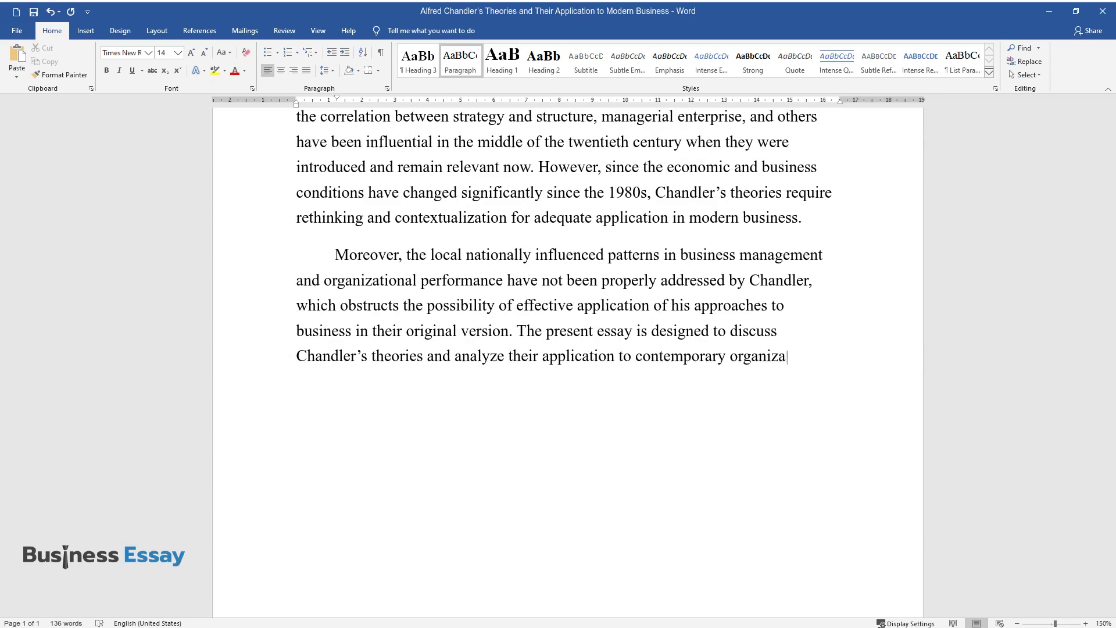
pyautogui.write('tions functioning in global markets.')
pyautogui.press('Return')
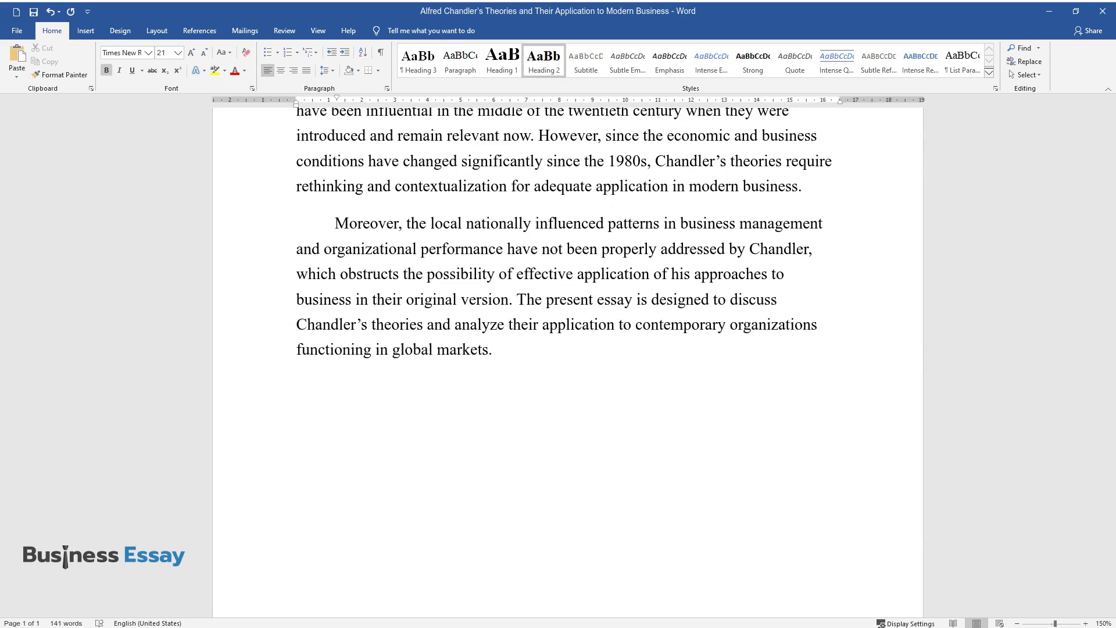
# - Add the section heading "Chandler's Managerial Enterprise View and Its Weaknesses" after the introduction, followed by a new body paragraph
pyautogui.write("Chandler's Managerial Enterpr")
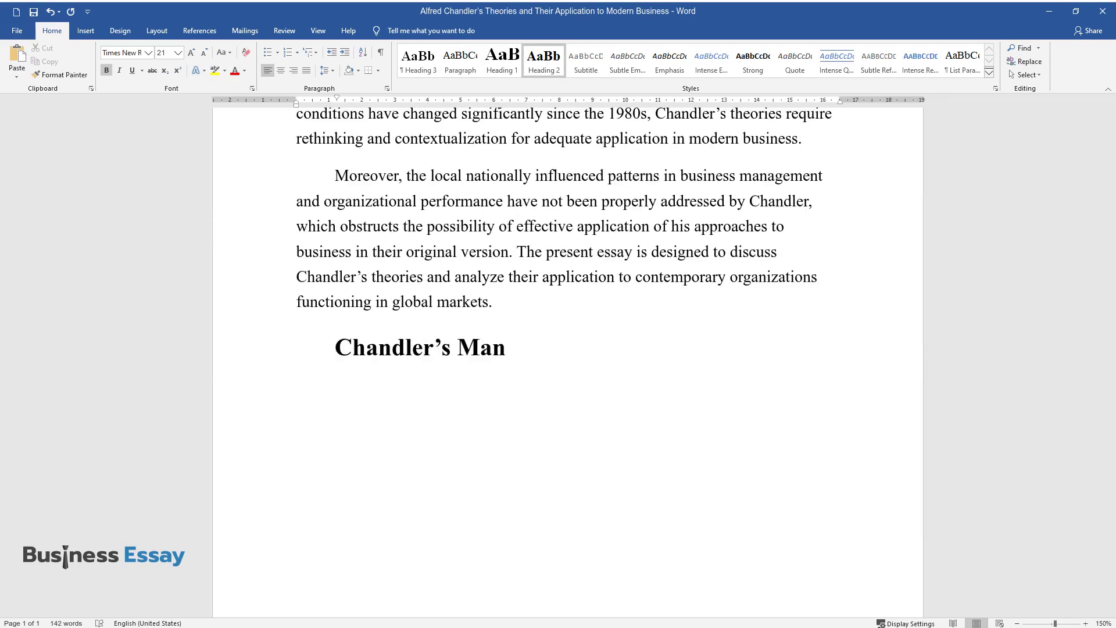
pyautogui.write('ise View and Its Weaknesses')
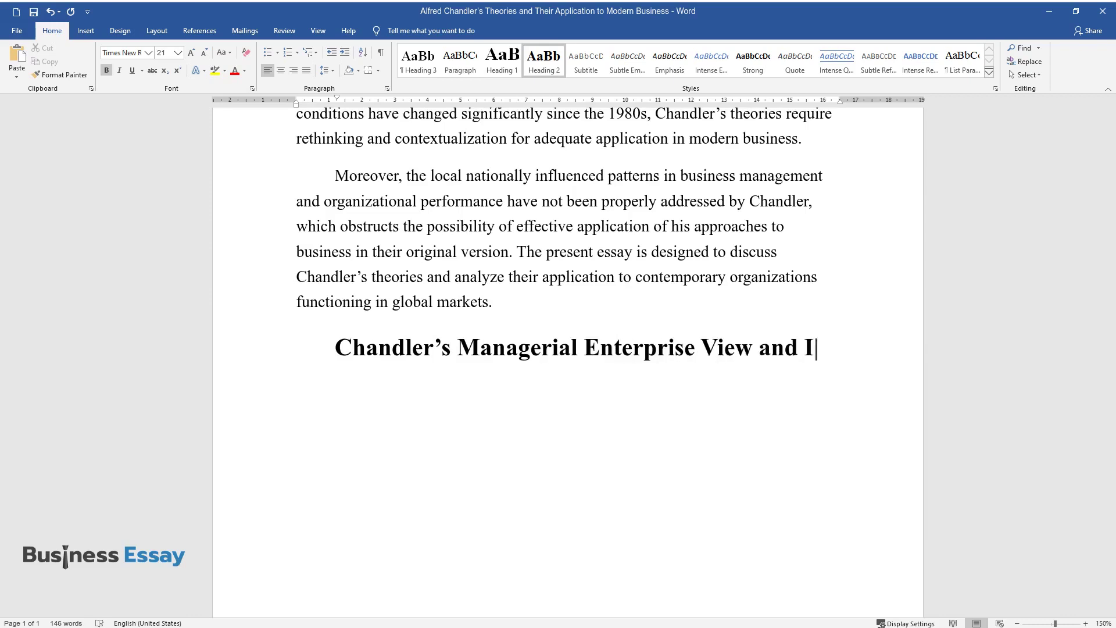
pyautogui.press('Return')
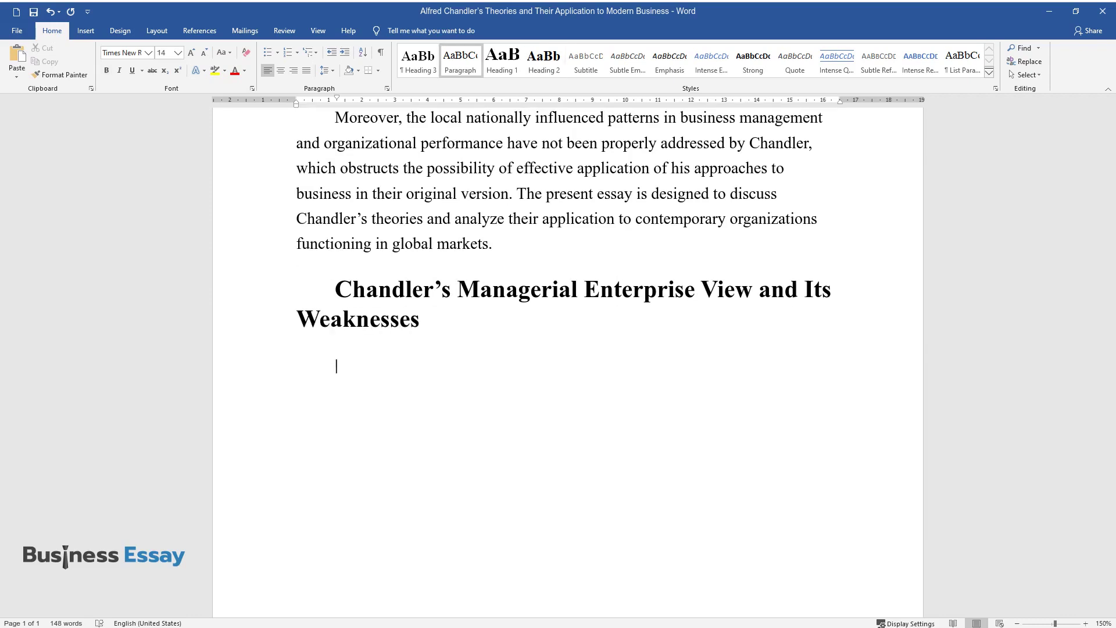
# - Write the section's first sentence: Chandler considered that centralized managerial enterprises emerged as large organizations supervised by a hierarchy of managers making corporate and business decisions
pyautogui.write('When developing a theoretical appr')
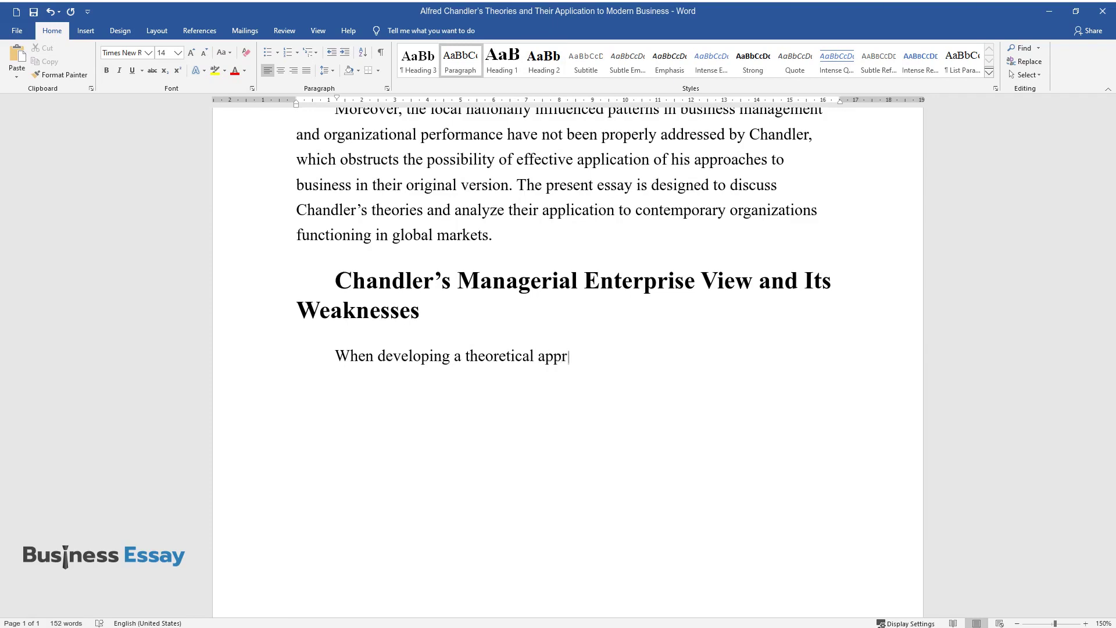
pyautogui.write('oach to managerial enterprise, Chandl')
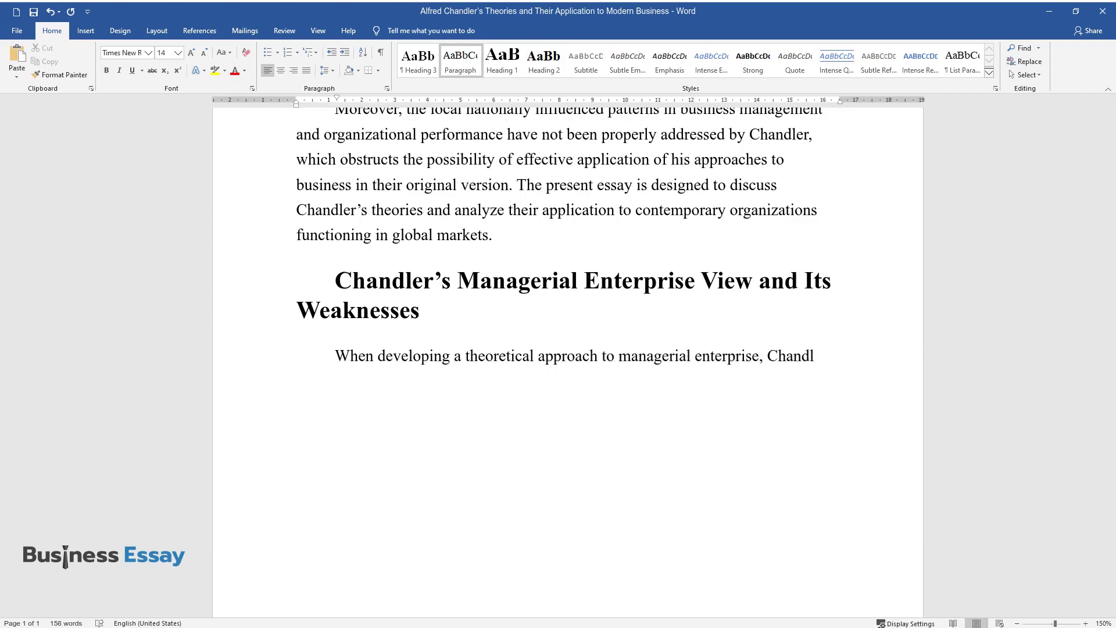
pyautogui.write('er considered that centralized manage')
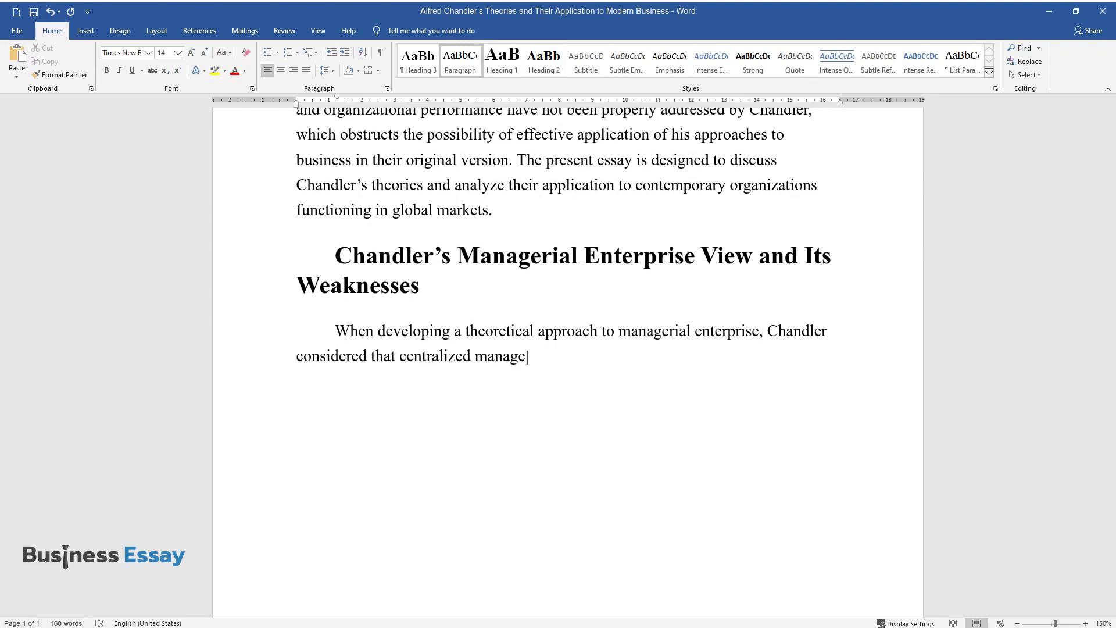
pyautogui.write('rial enterprises emerged as large org')
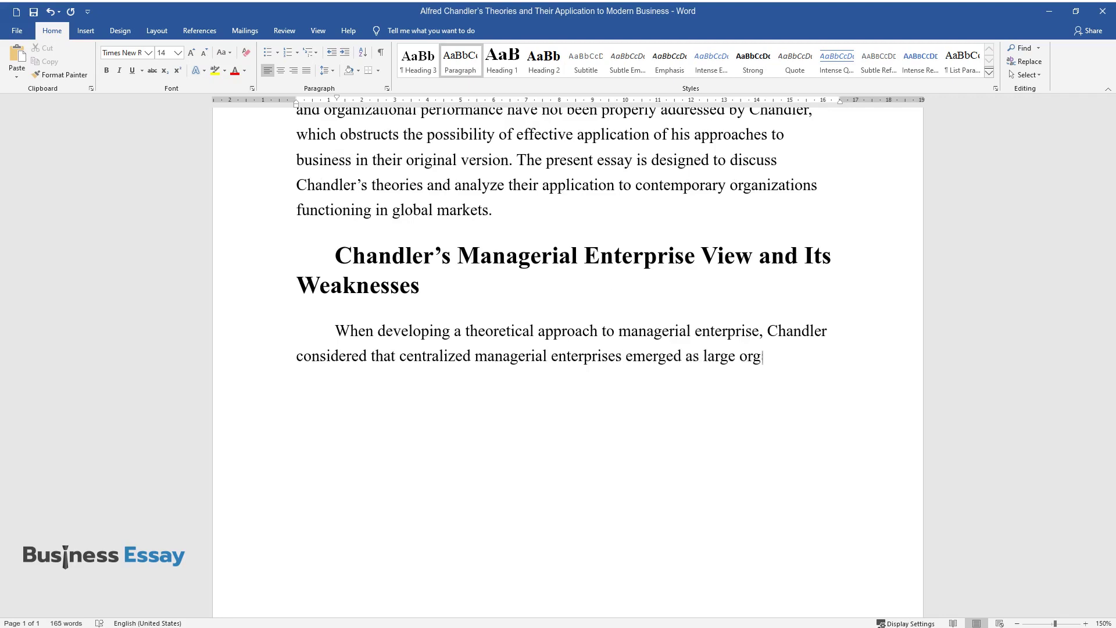
pyautogui.write('anizations which function under the s')
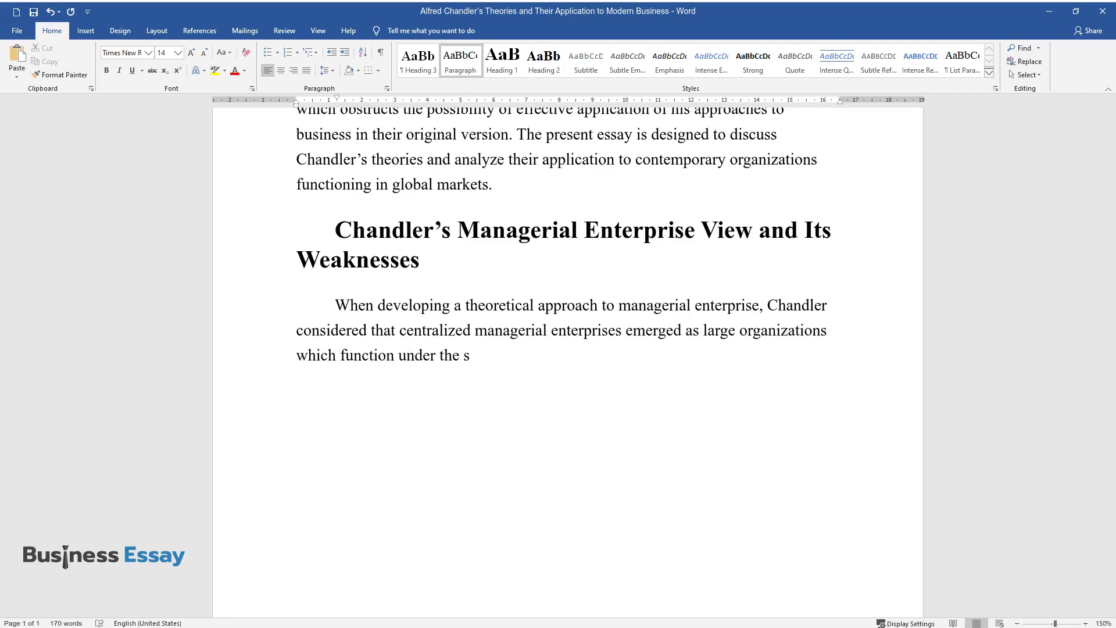
pyautogui.write('upervision of a hierarchy of managers')
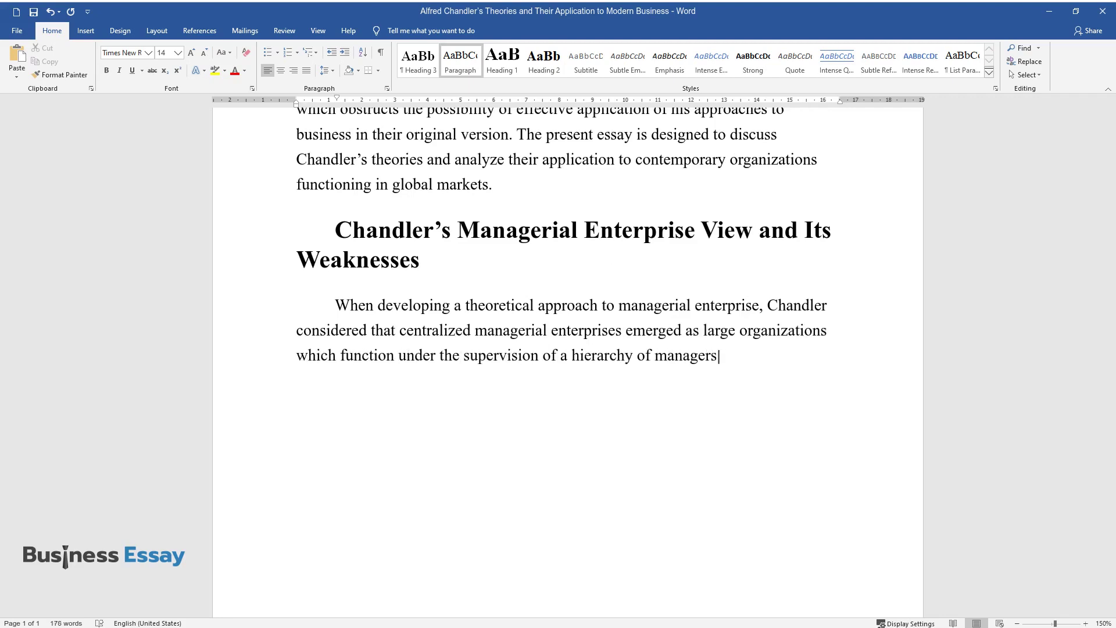
pyautogui.write(' who make corporate and business deci')
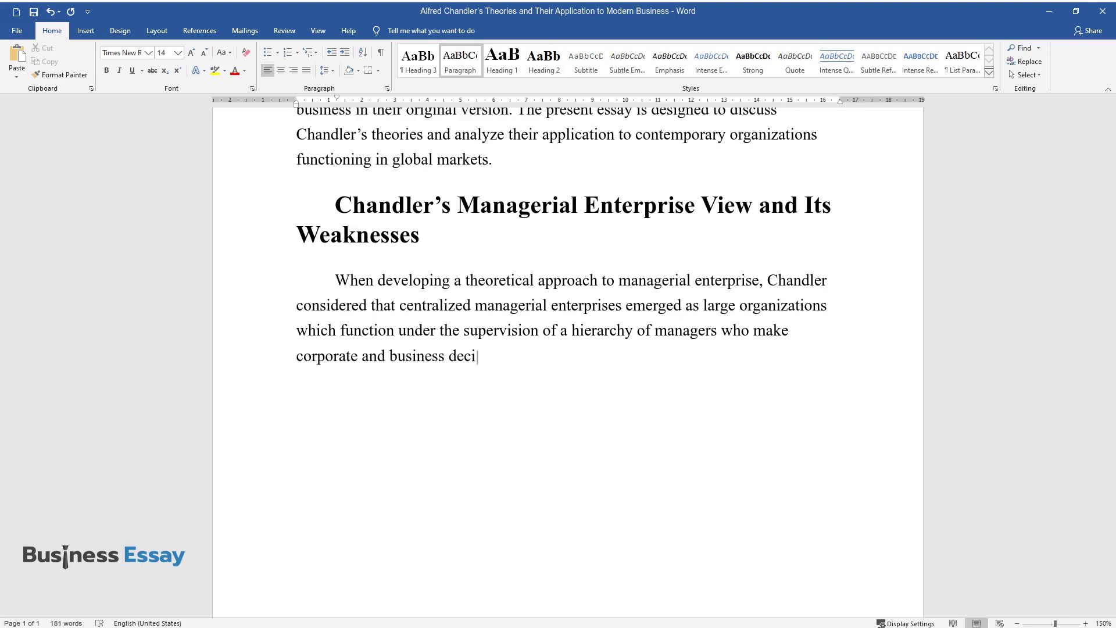
# - End the paragraph by stating that managers guide all divisions' performance, aligning their functioning according to the goals set by the board of directors
pyautogui.write('sions. In such a manner, managers gui')
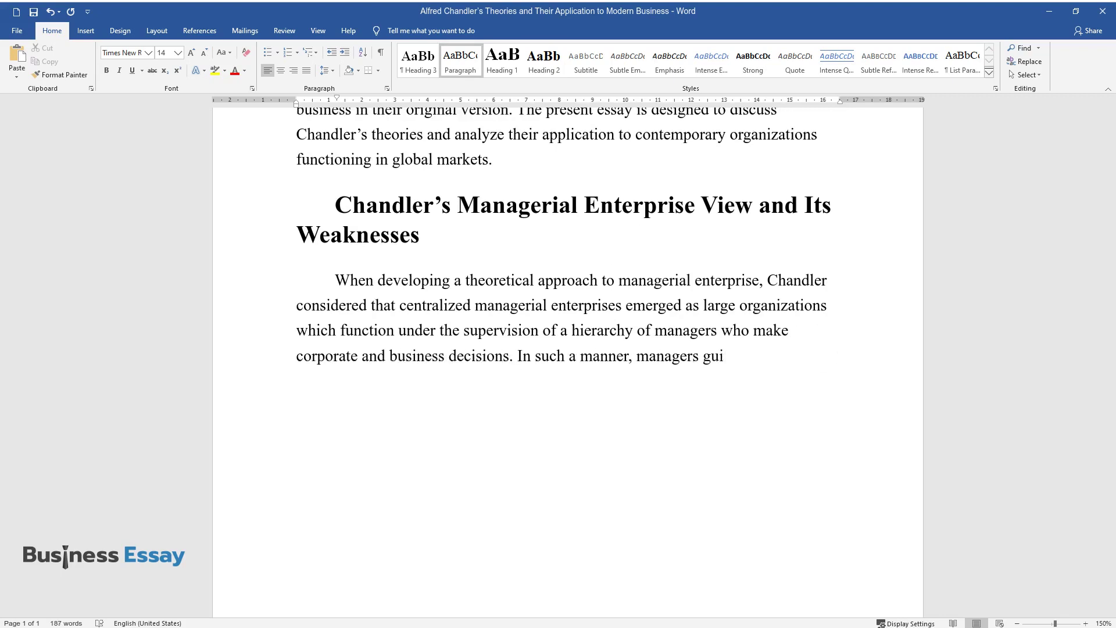
pyautogui.write('de the performance of all divisions ')
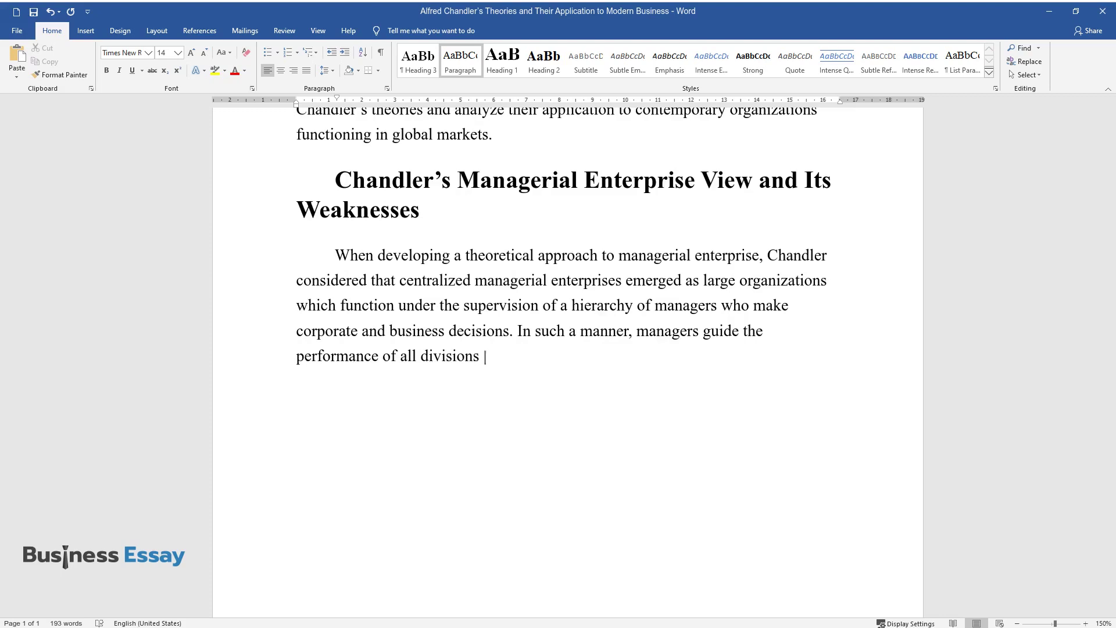
pyautogui.write('of a given organization aligning their')
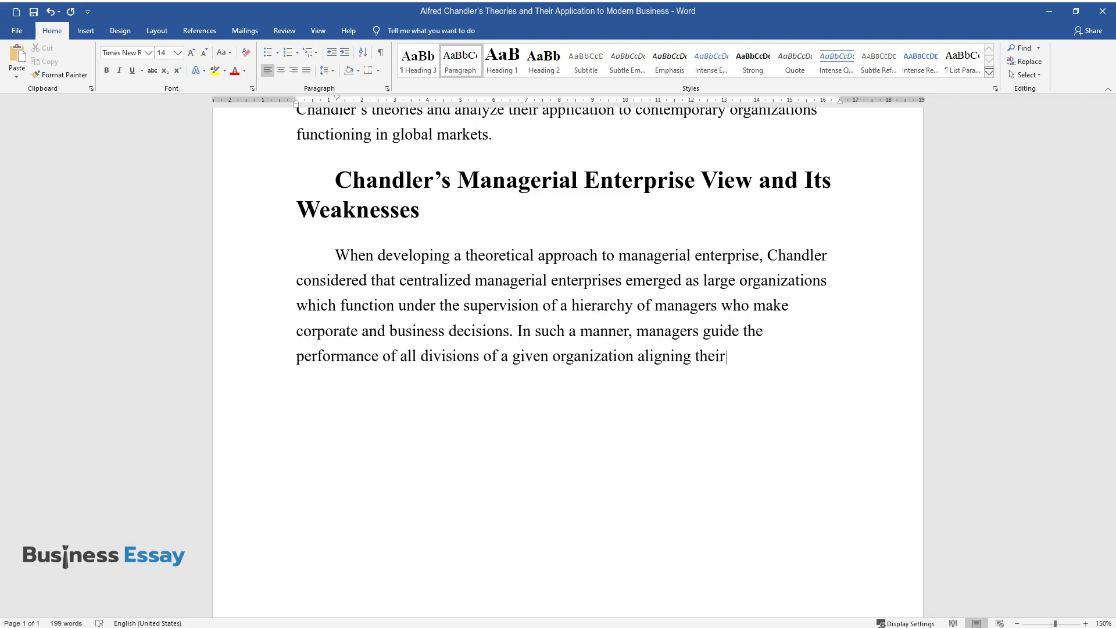
pyautogui.write(' functioning according to the goals s')
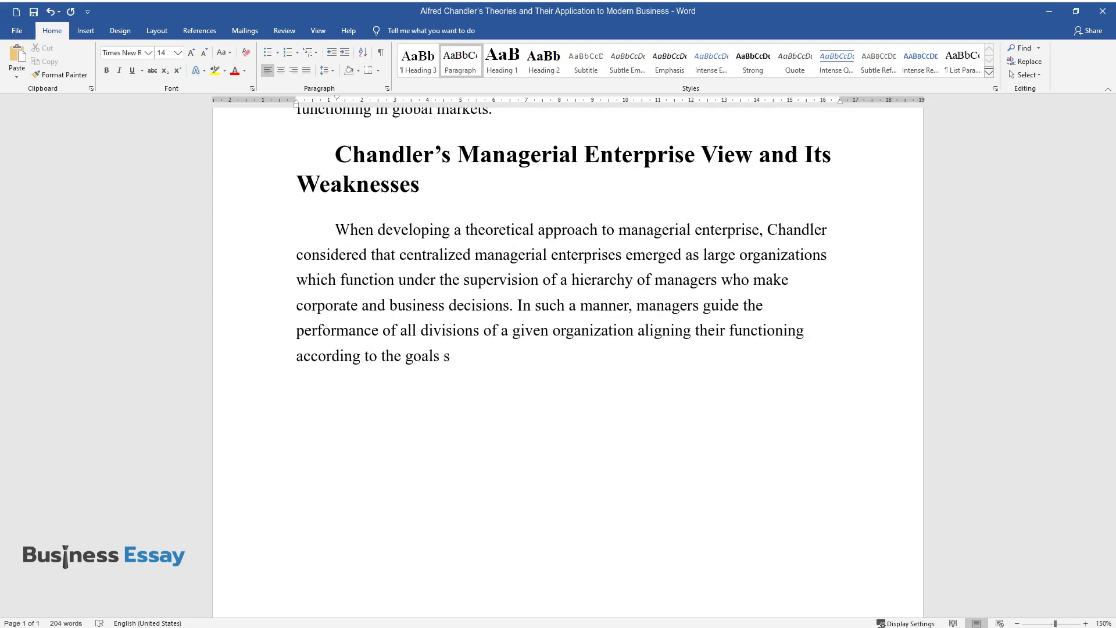
pyautogui.write('et by the board of directors.')
pyautogui.press('Return')
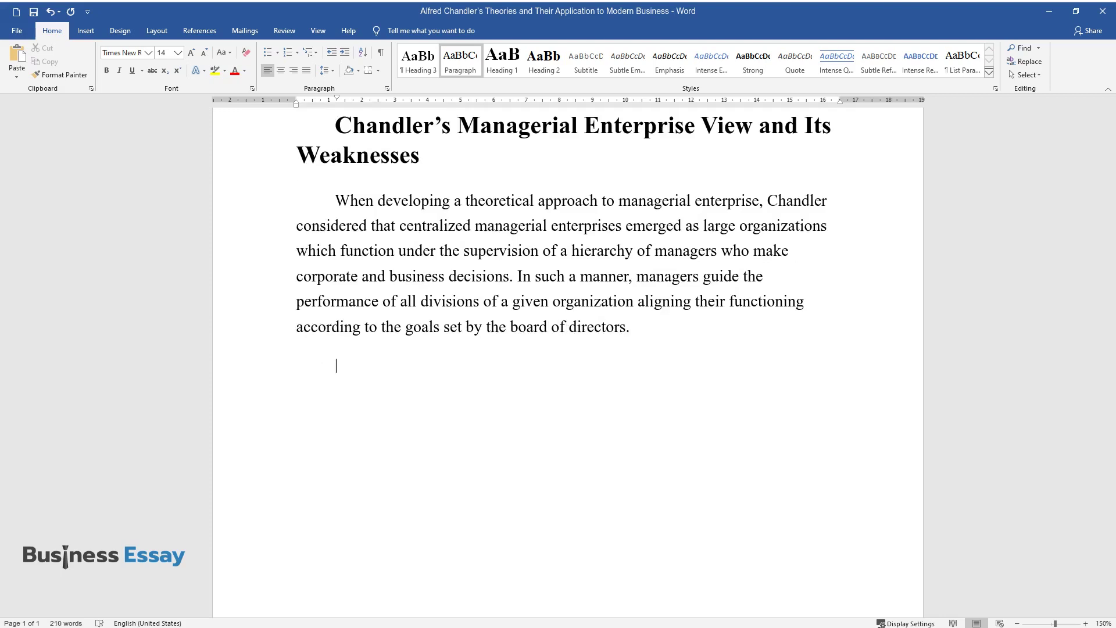
# - Start an "In Chandler's opinion," paragraph stating that a centralized approach helps to sustain efficiency and competitiveness by aligning all processes with the central goals
pyautogui.write("In Chandler's opinion,")
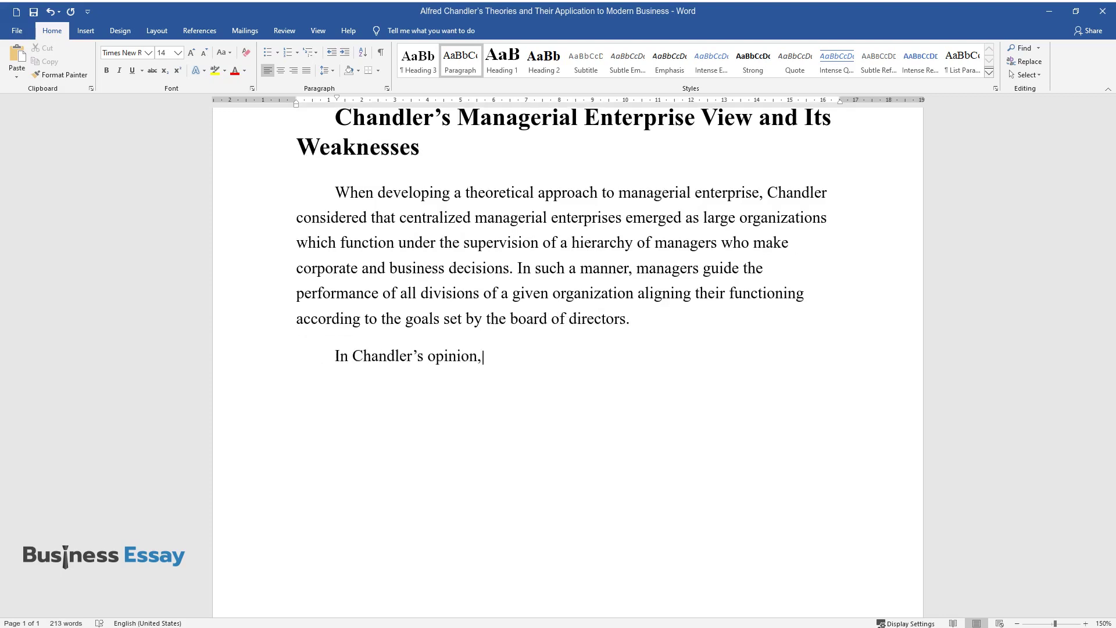
pyautogui.write(' a centralized approach to manageri')
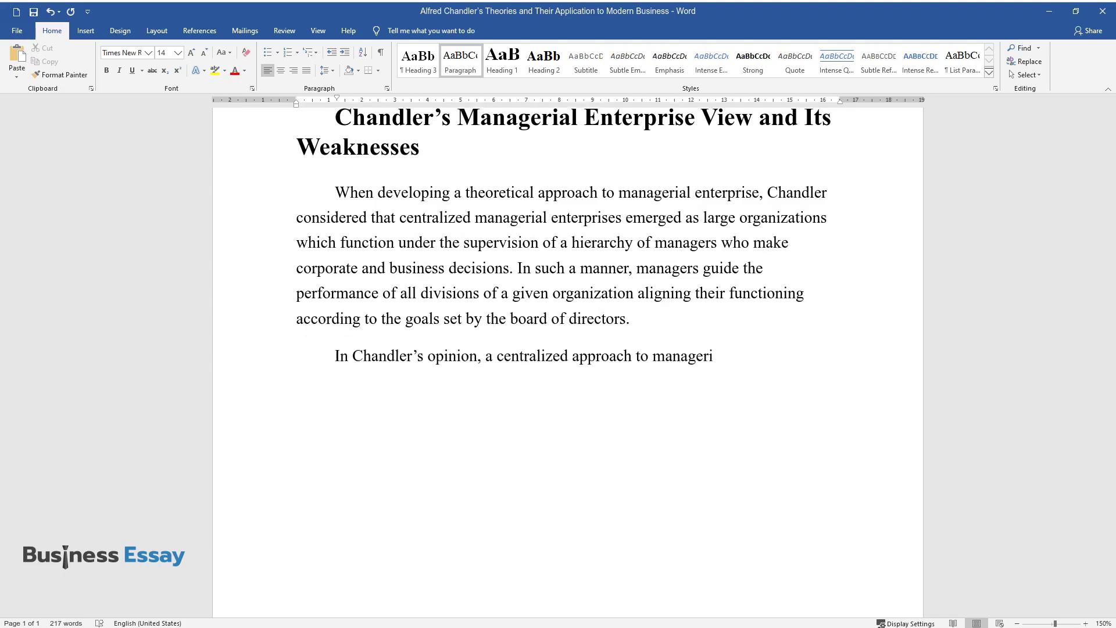
pyautogui.write('al enterprise helps to sus')
pyautogui.write('tain effi')
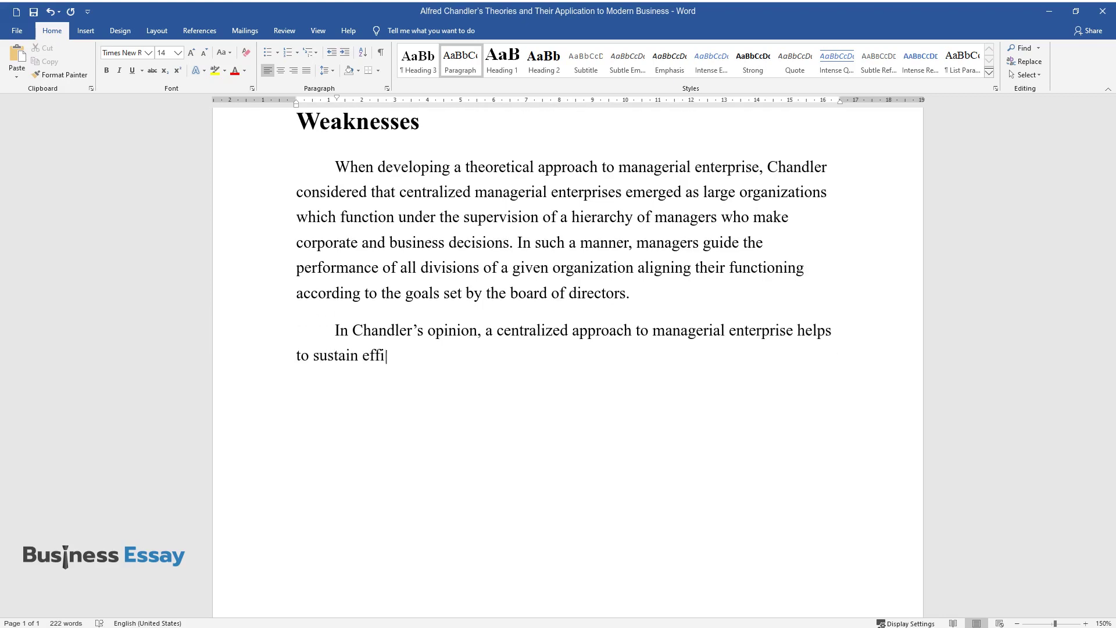
pyautogui.write('ciency and competitiveness due to t')
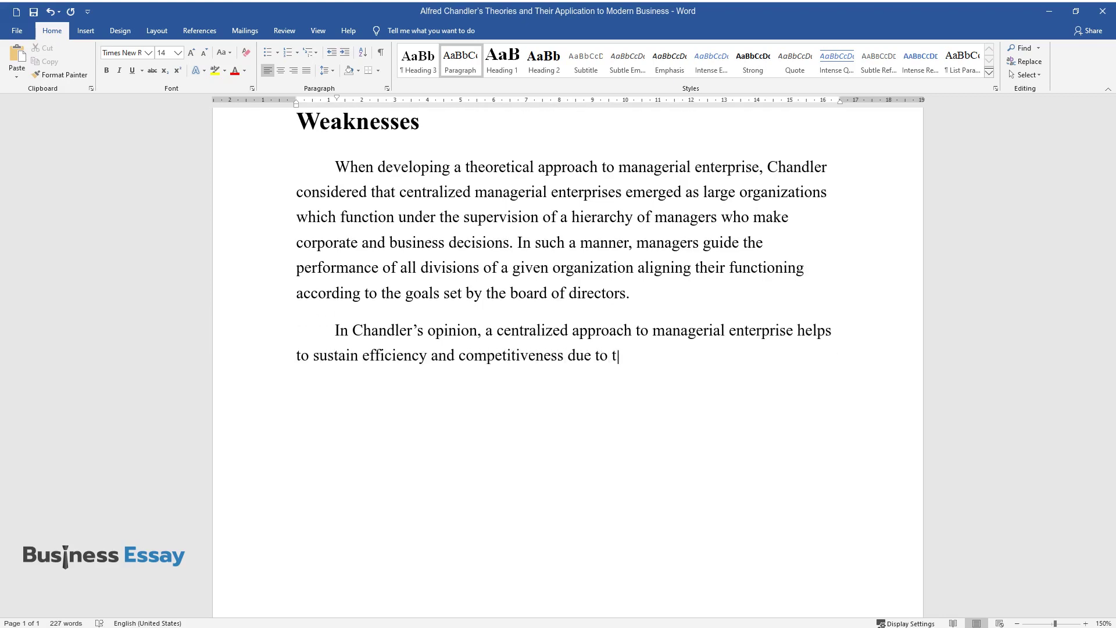
pyautogui.write('he alignment of all processes with')
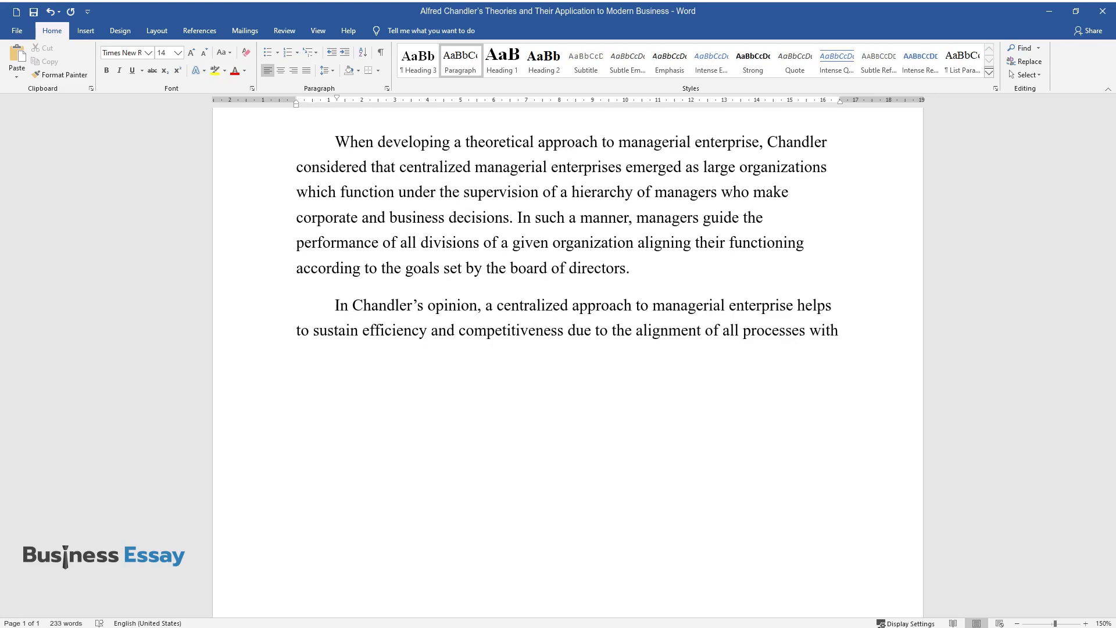
pyautogui.write(' the central goals. According to Cha')
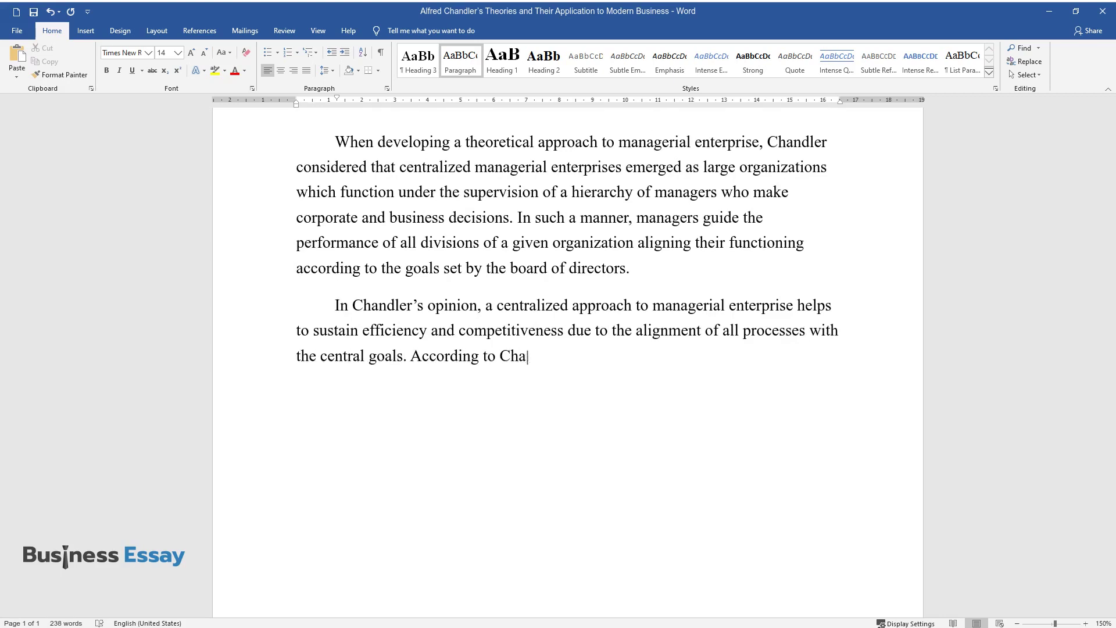
# - Quote Chandler on the administrator's function in the large American enterprise: "to plan and direct the use of resources to meet… Fluctuations and developments in the market"
pyautogui.write('ndler, “the function of the adminis')
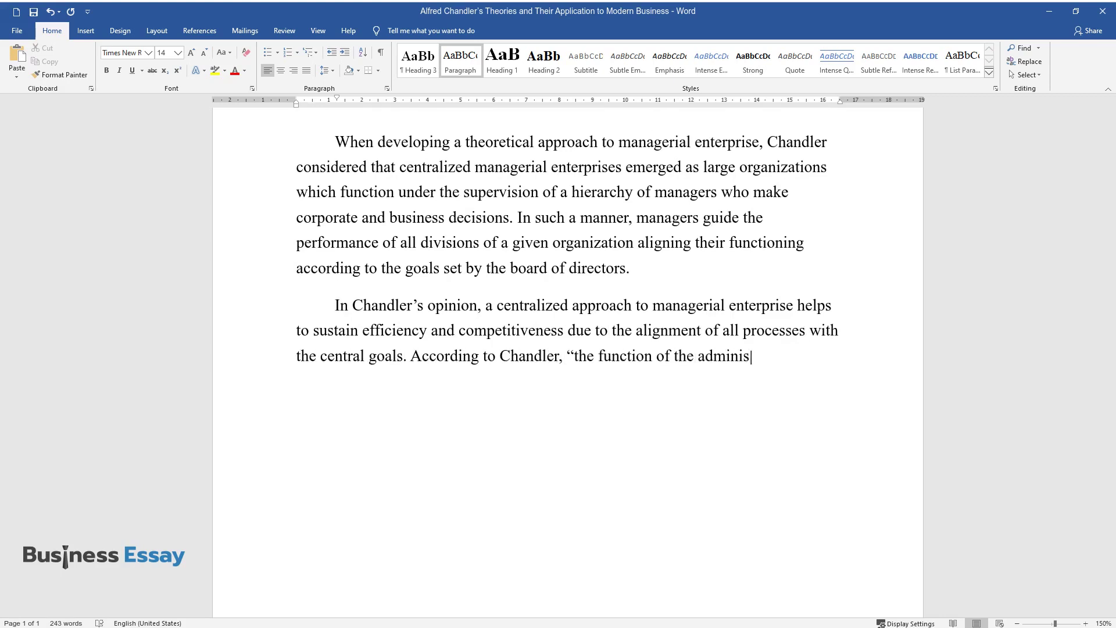
pyautogui.write('trator in the large American enterp')
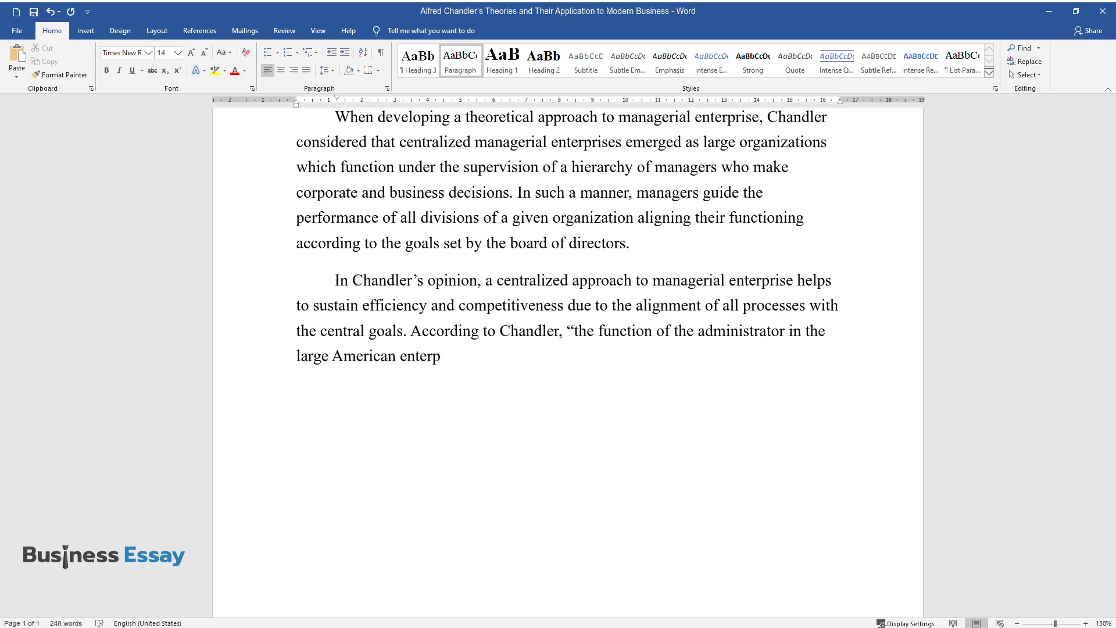
pyautogui.write('rise has been to plan and direct th')
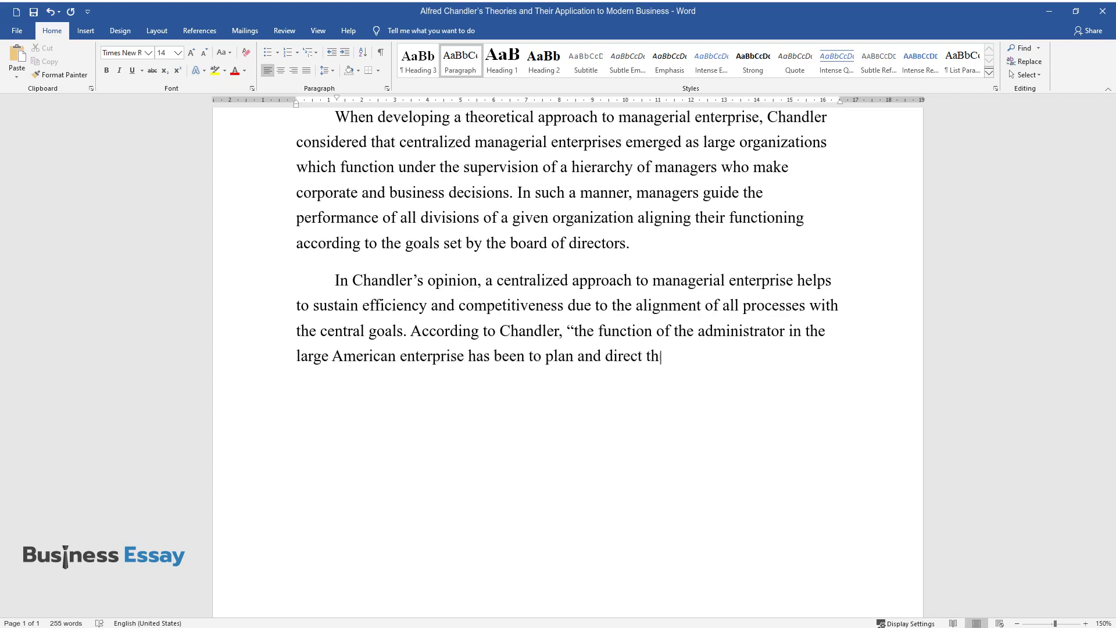
pyautogui.write('e use of resources to meet...')
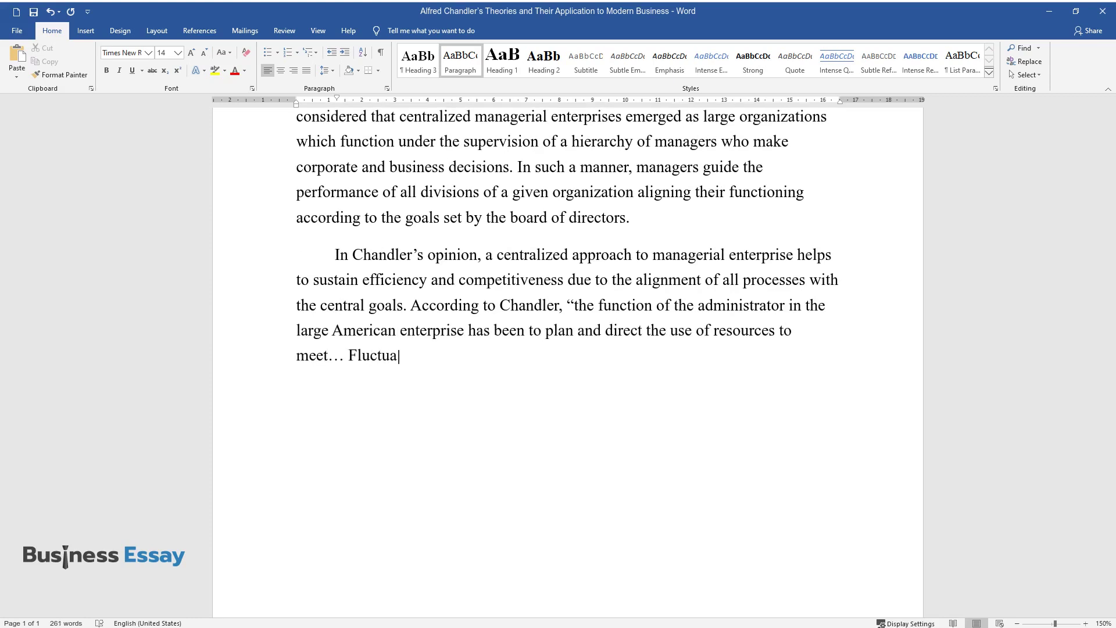
pyautogui.write(' Fluctuations and developments in the marke')
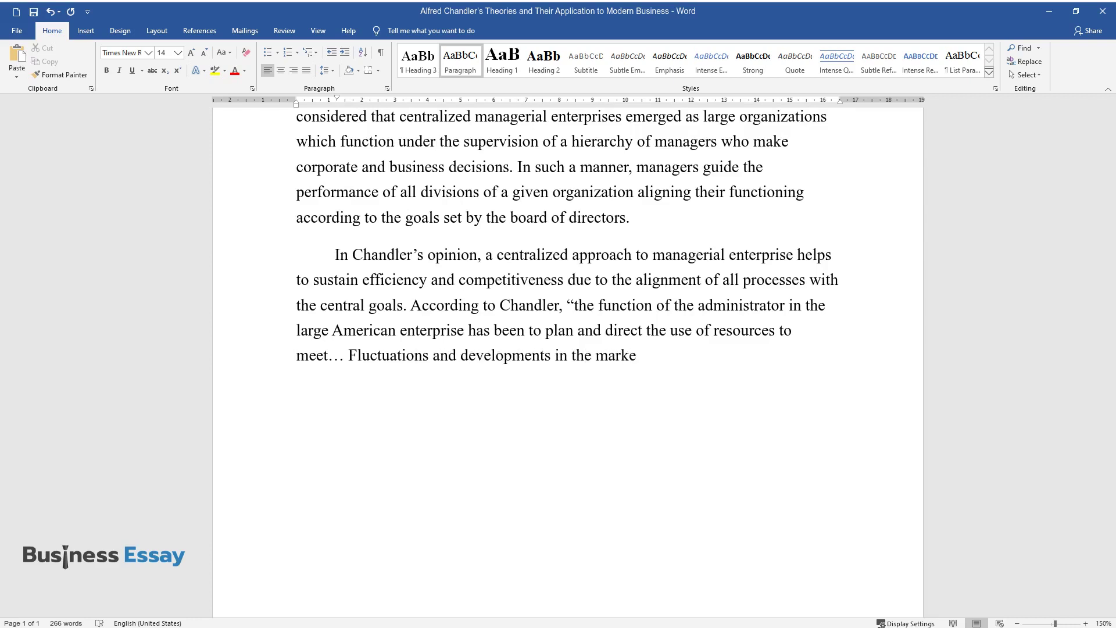
# - End the paragraph by stating the administration's primary task is planning and distribution of resources, making managerial positions of similar importance to engineers and other specialists
pyautogui.write('t". Thus, the administration\'s primary task i')
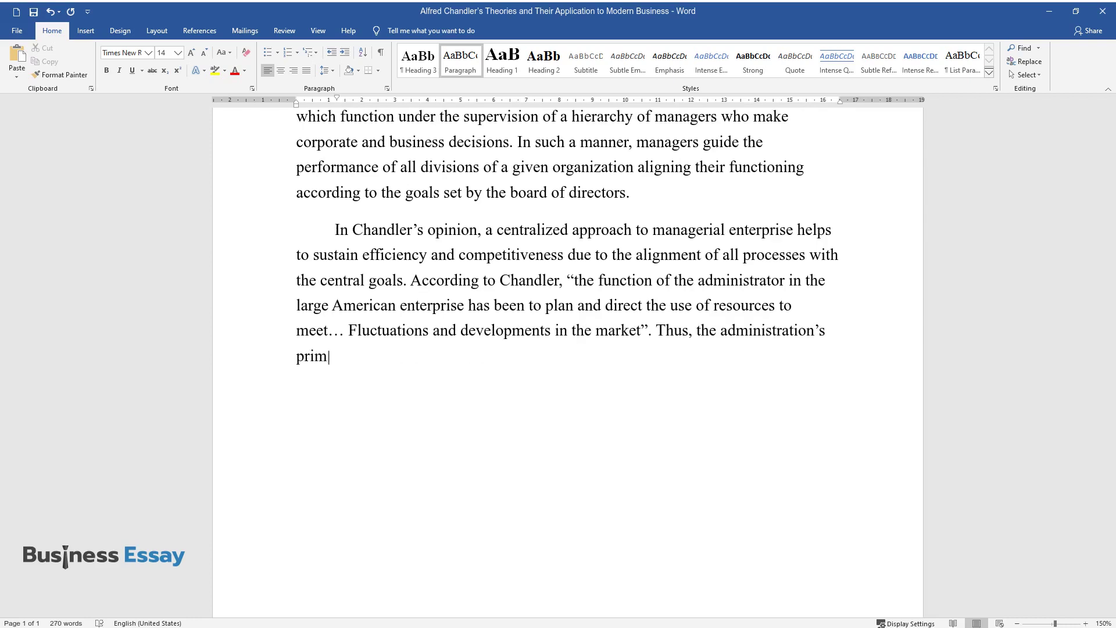
pyautogui.write('s to conduct planning and ')
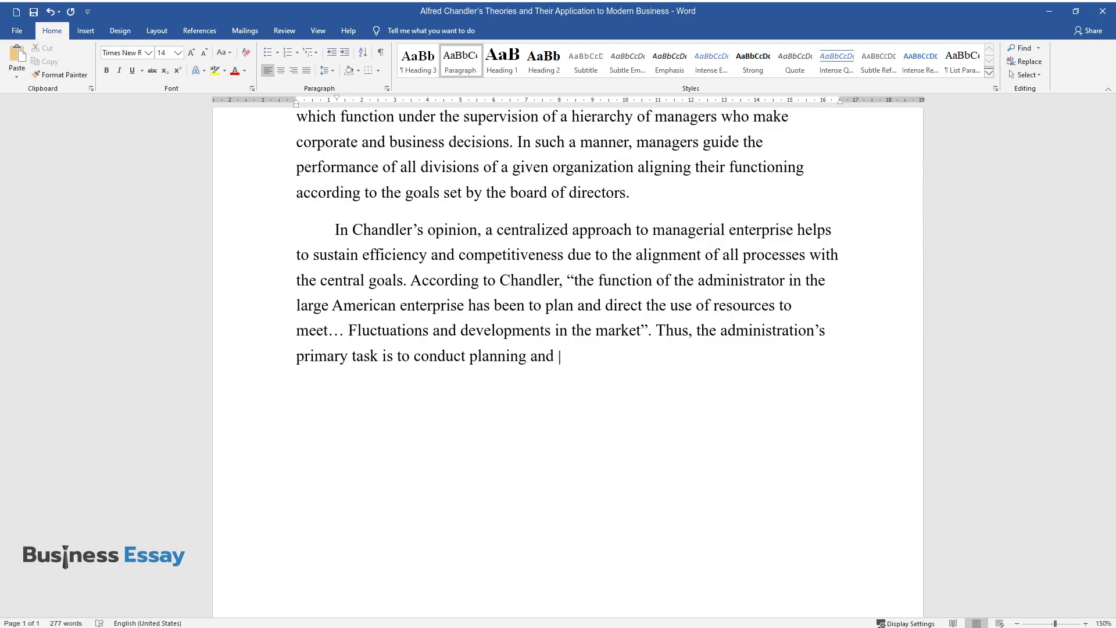
pyautogui.write('distribution of resources, which i')
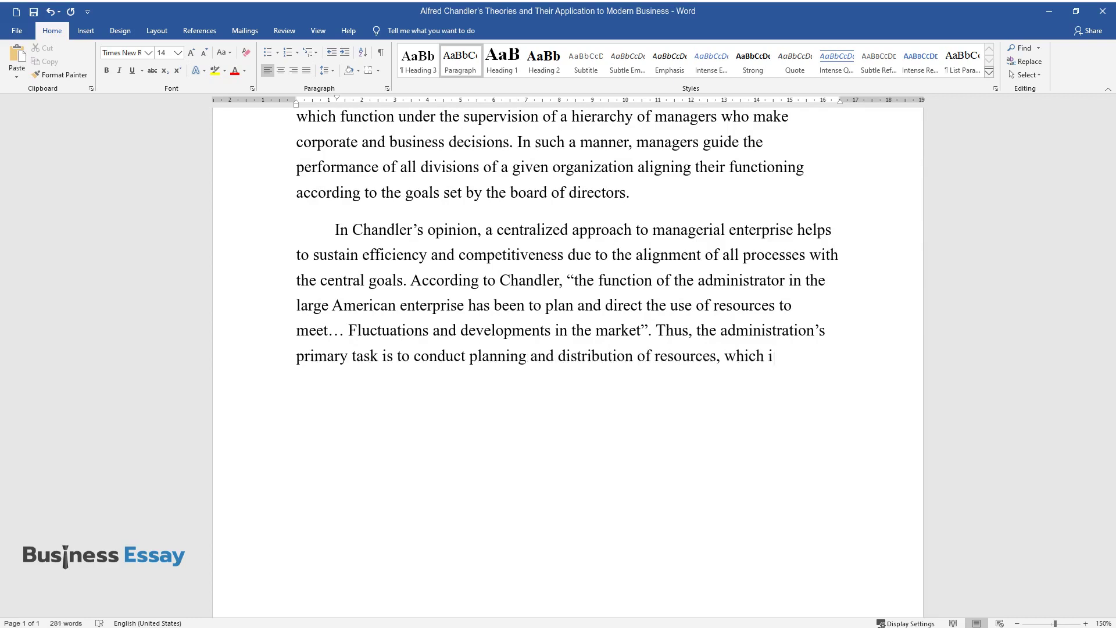
pyautogui.write('s why managerial positions have been')
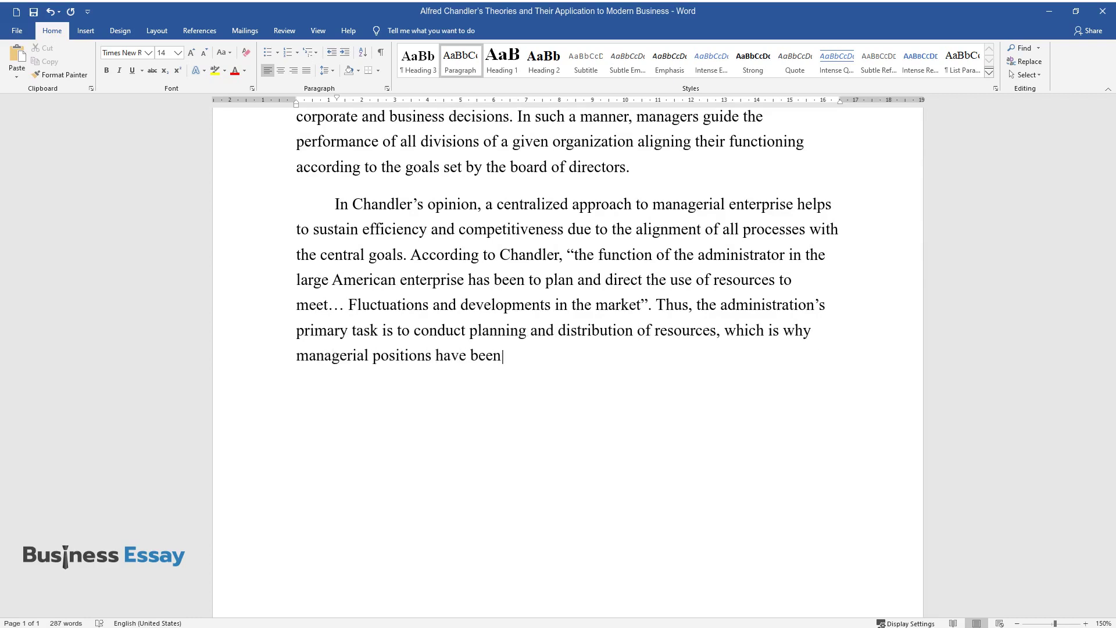
pyautogui.write(' defined by Chandler as of similar importance to engineers an')
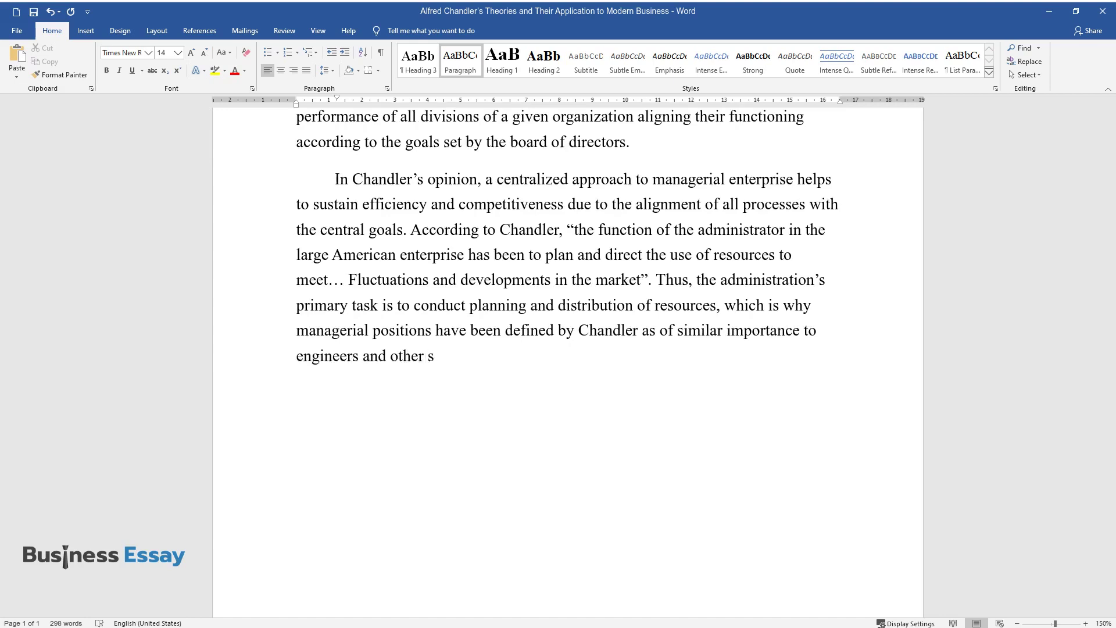
pyautogui.write('d other specialists.')
pyautogui.press('Return')
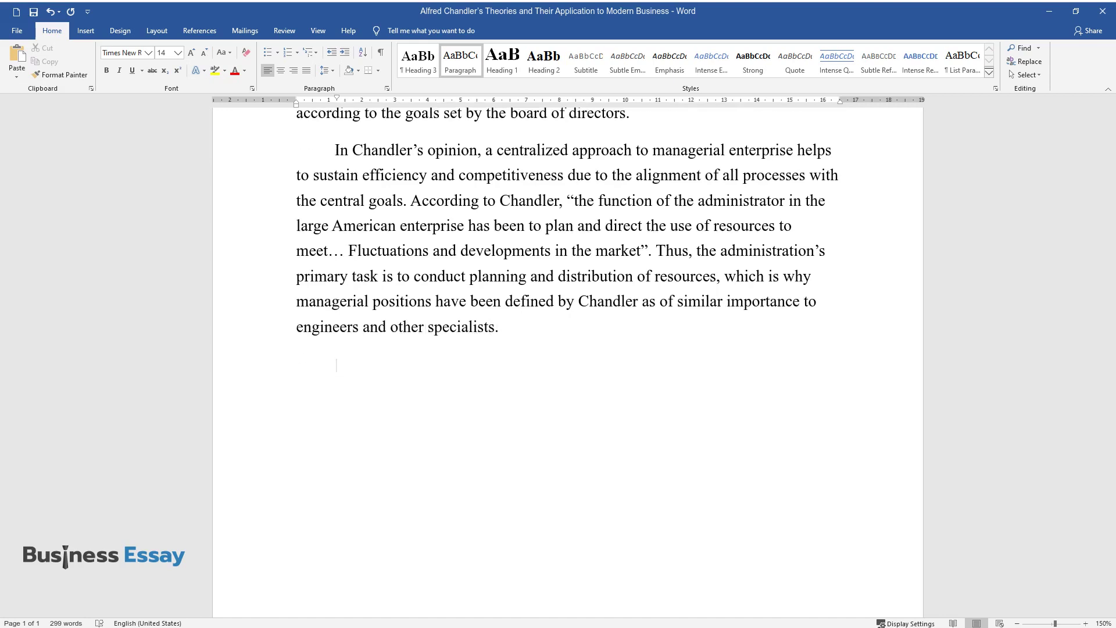
# - Start a "However," paragraph stating this approach ignores national market specifics, since managers in a centralized system fail to recognize local particularities of economies in overseas departments
pyautogui.write('However, this approach ignores the')
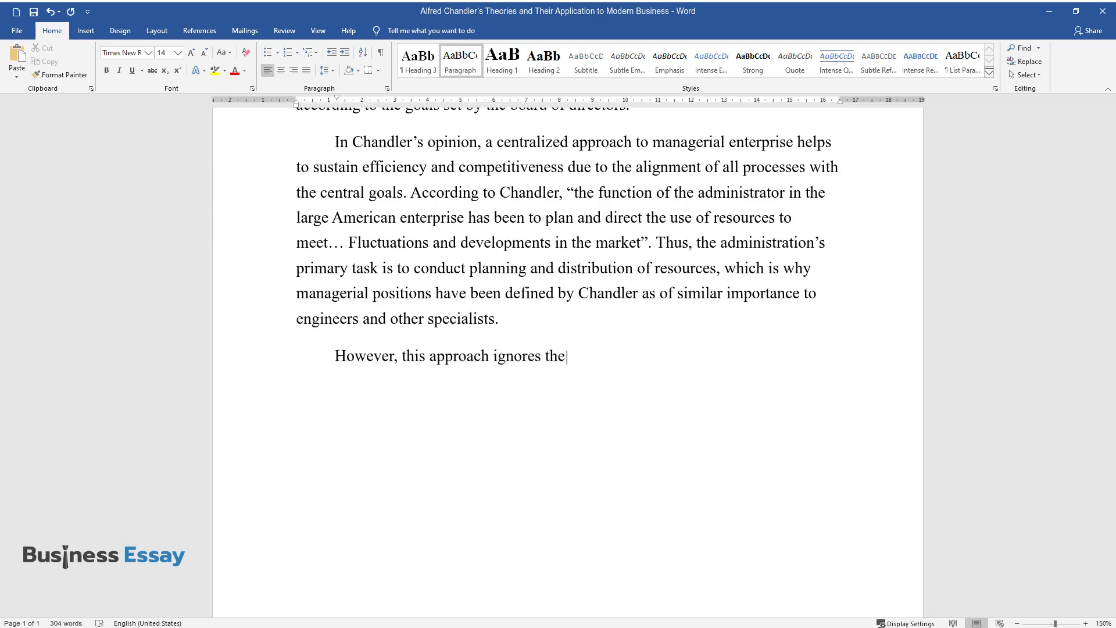
pyautogui.write(' specifics of national markets sin')
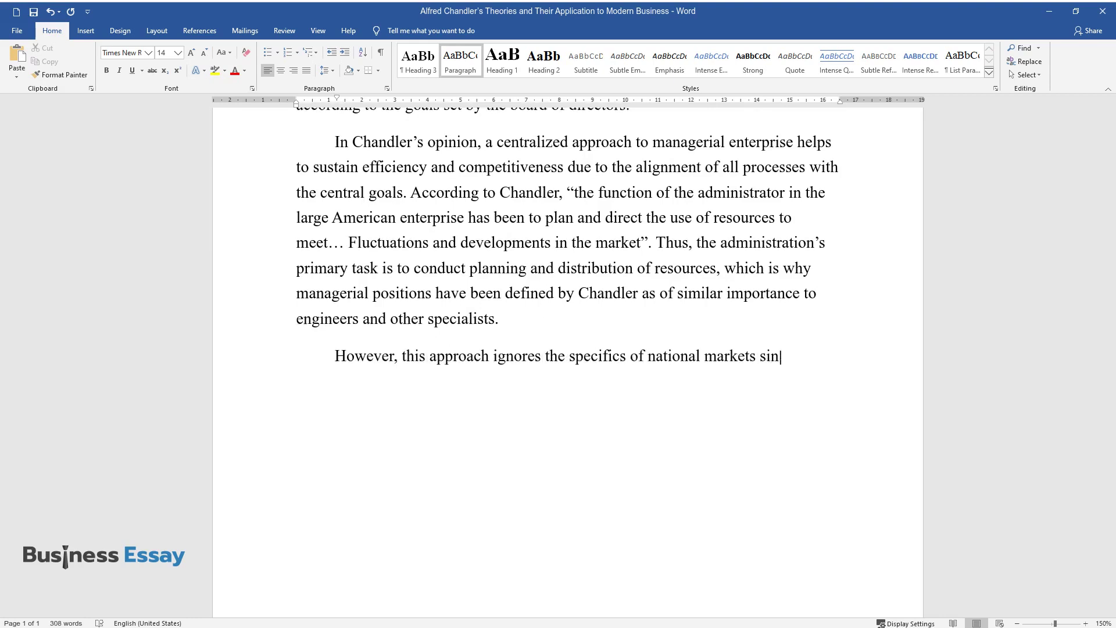
pyautogui.write('ce managers working within a centra')
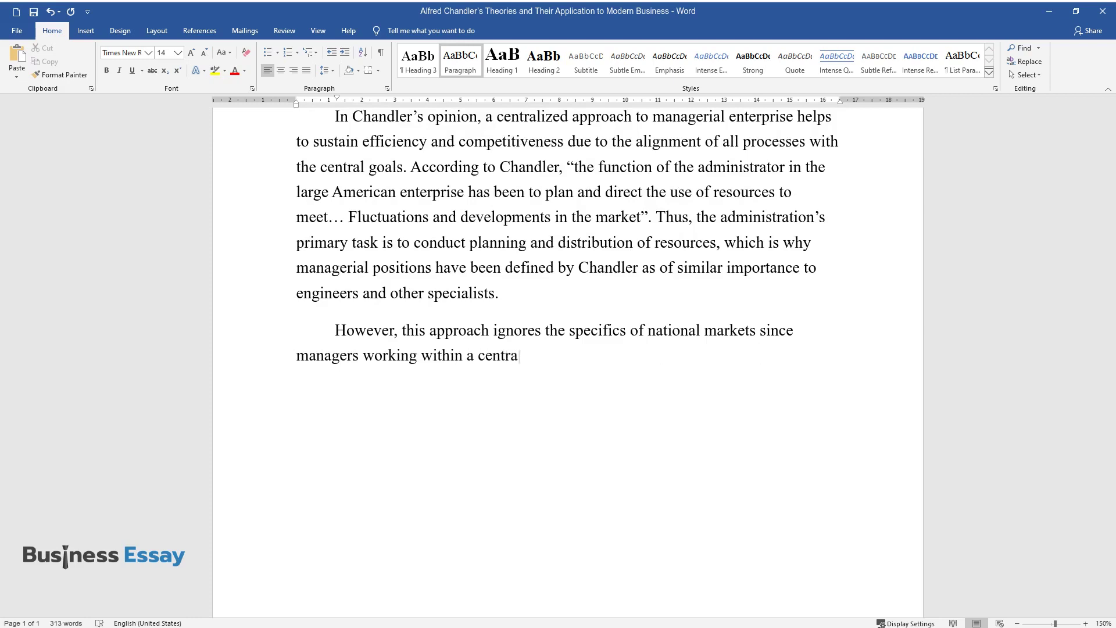
pyautogui.write('lized system fail to recognize loc')
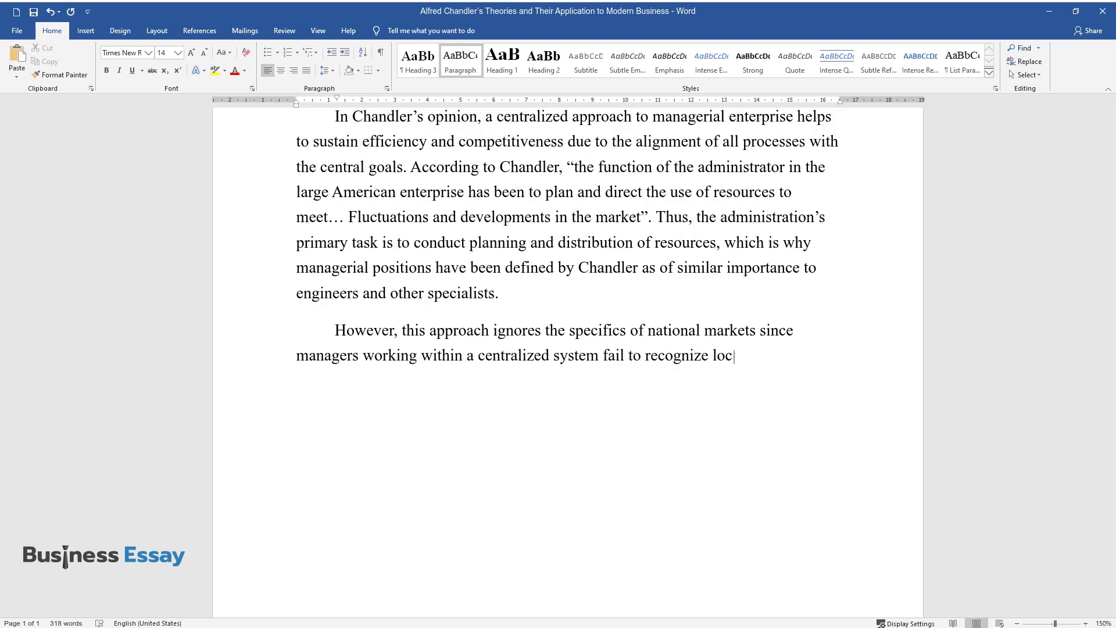
pyautogui.write('al particularities of economies in ')
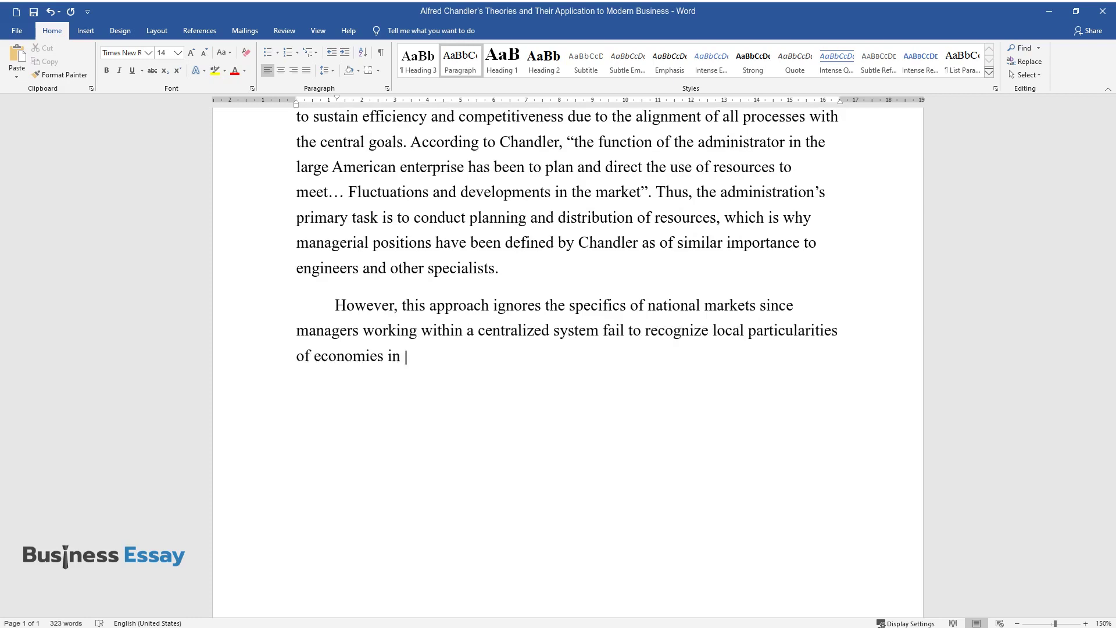
pyautogui.write('departments located overseas. Sinc')
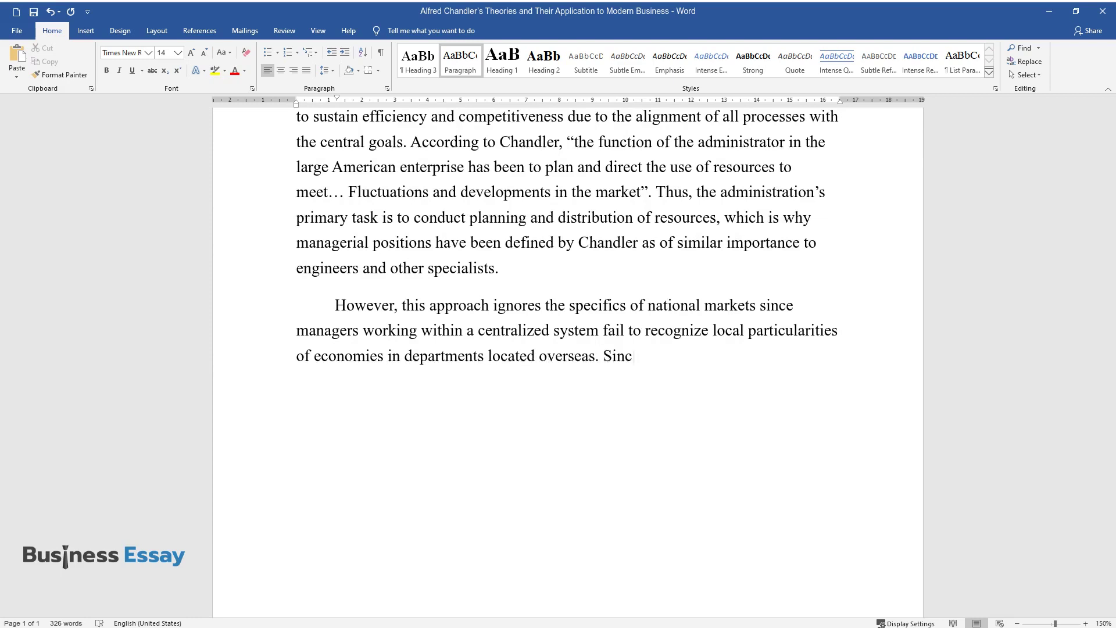
# - Continue the "However," paragraph by stating that as large international enterprises follow globalization and expand geographically, managers must consider applying different management and decision-making methods
pyautogui.write('e many large international enterpri')
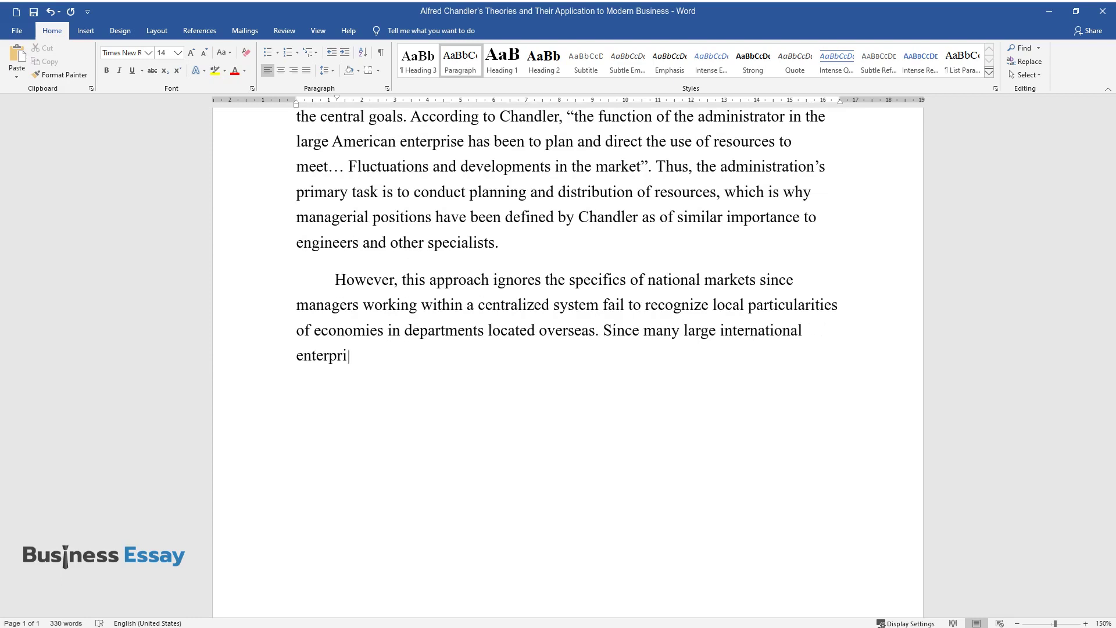
pyautogui.write('ses are now following globalizatio')
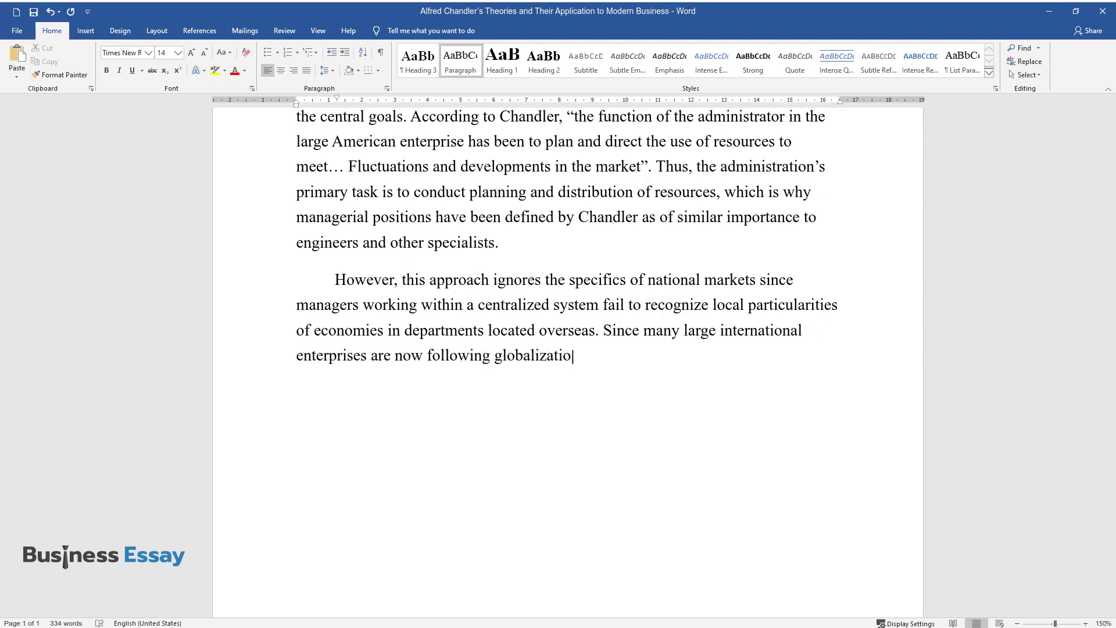
pyautogui.write('n trends and expanding geographical')
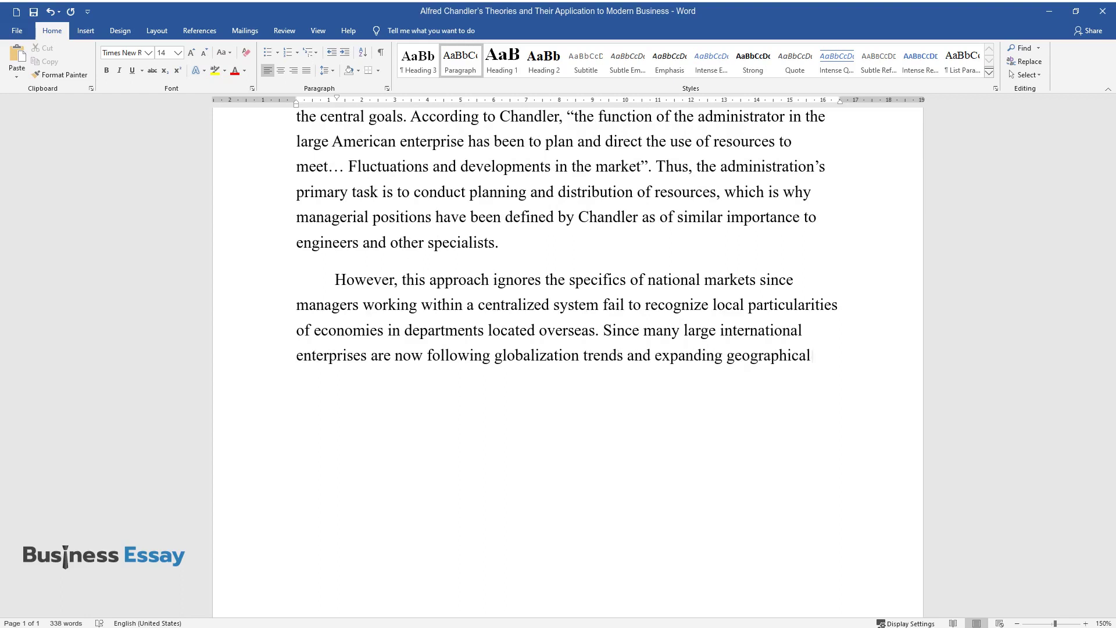
pyautogui.write('ly, it is essential for managers t')
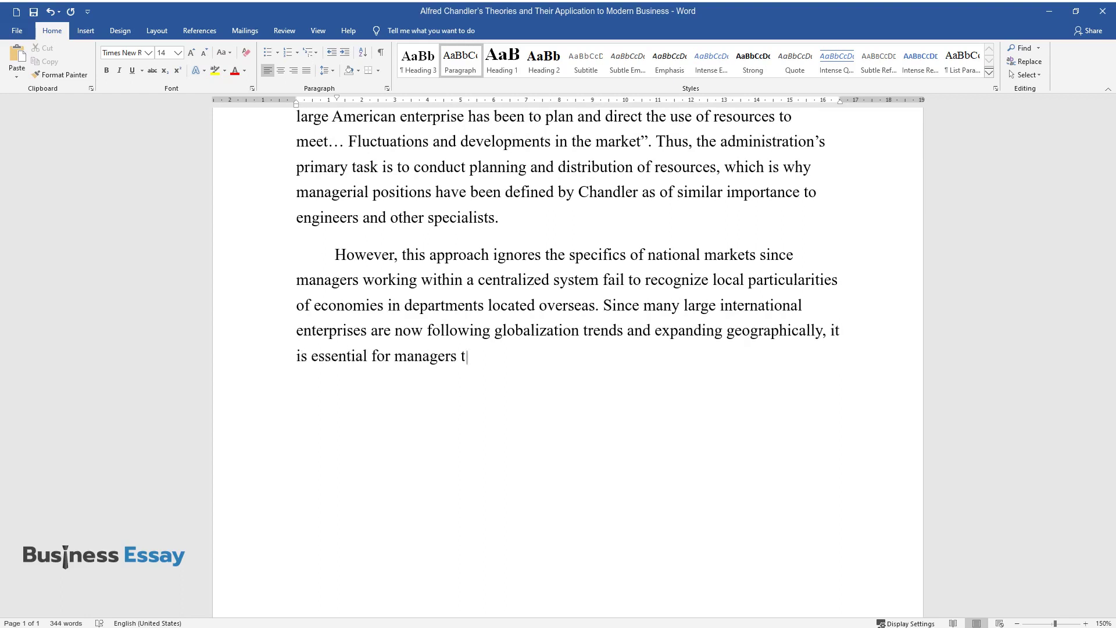
pyautogui.write('o consider applying different manag')
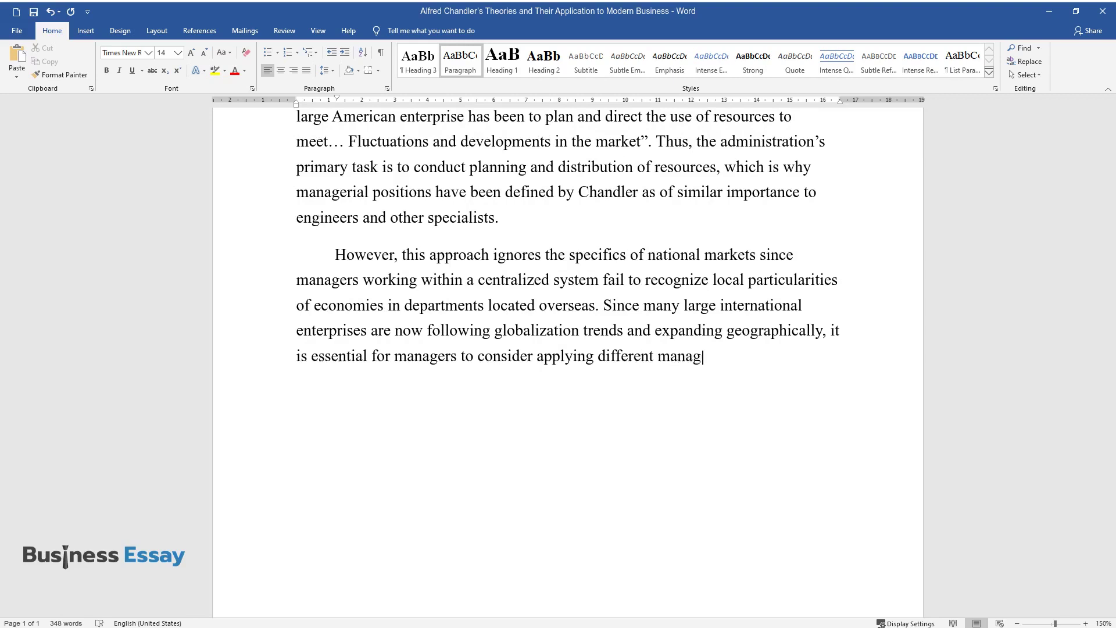
pyautogui.write('ement and decision-making methods depending')
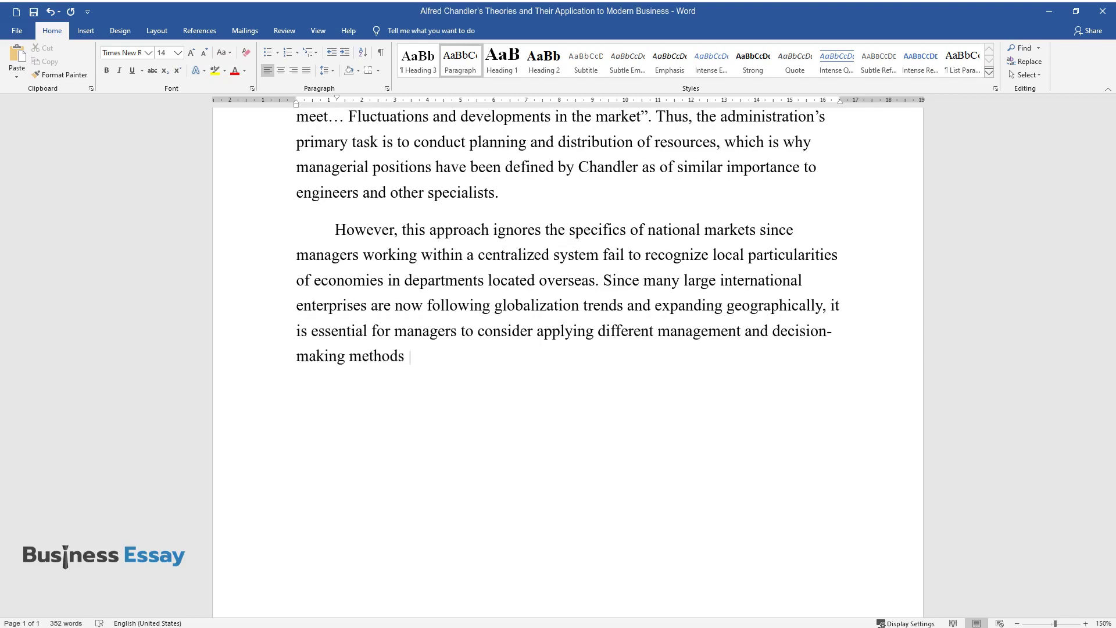
# - End the paragraph by tying those methods to local markets, letting large industrial organizations ensure efficiency, effectiveness, competitiveness, and productivity
pyautogui.write(' on local markets. In suc')
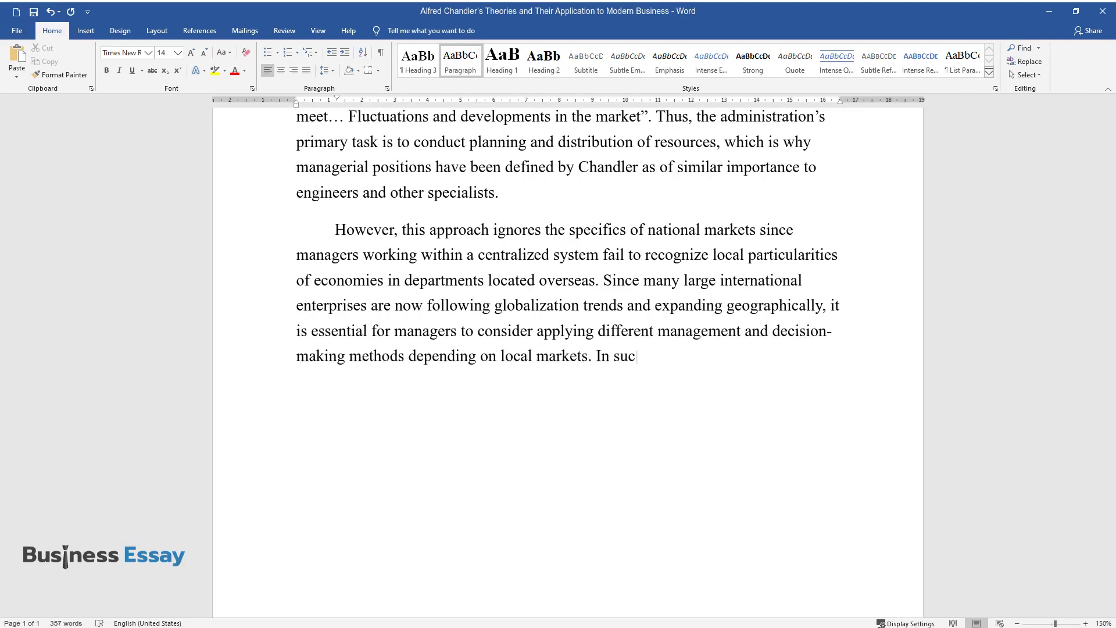
pyautogui.write('h a manner, large industrial organizations will be able to ensure efficiency, effectiveness, co')
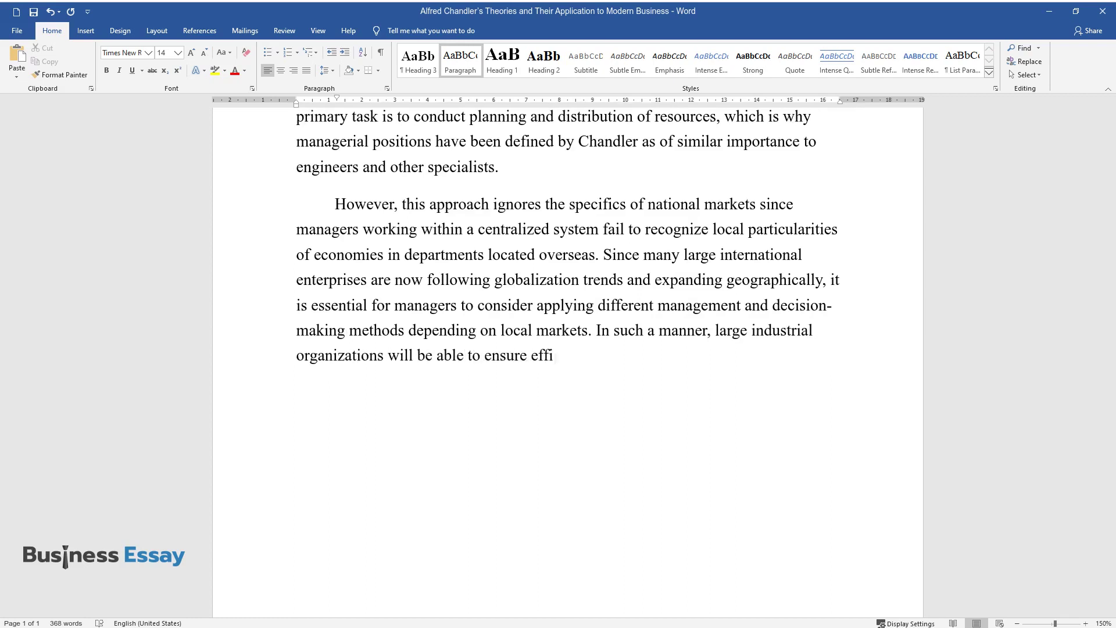
pyautogui.write('mpetitiveness, and productivity.')
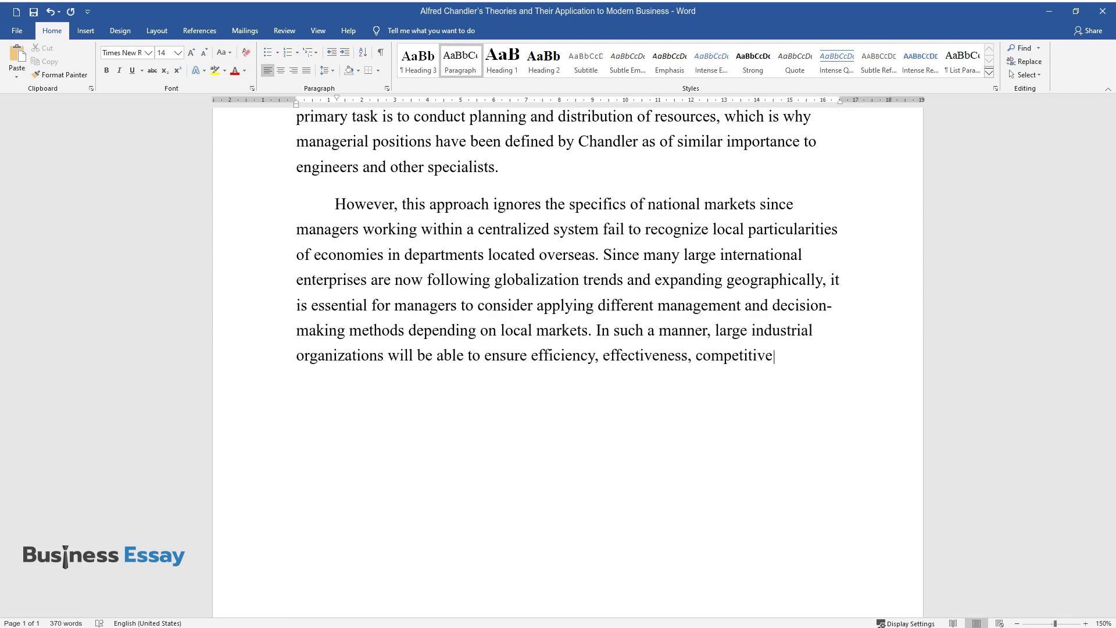
# - Add the Heading 2 section title "Structure Follows Strategy" below the completed paragraph
pyautogui.hotkey('ctrl', 'Return')
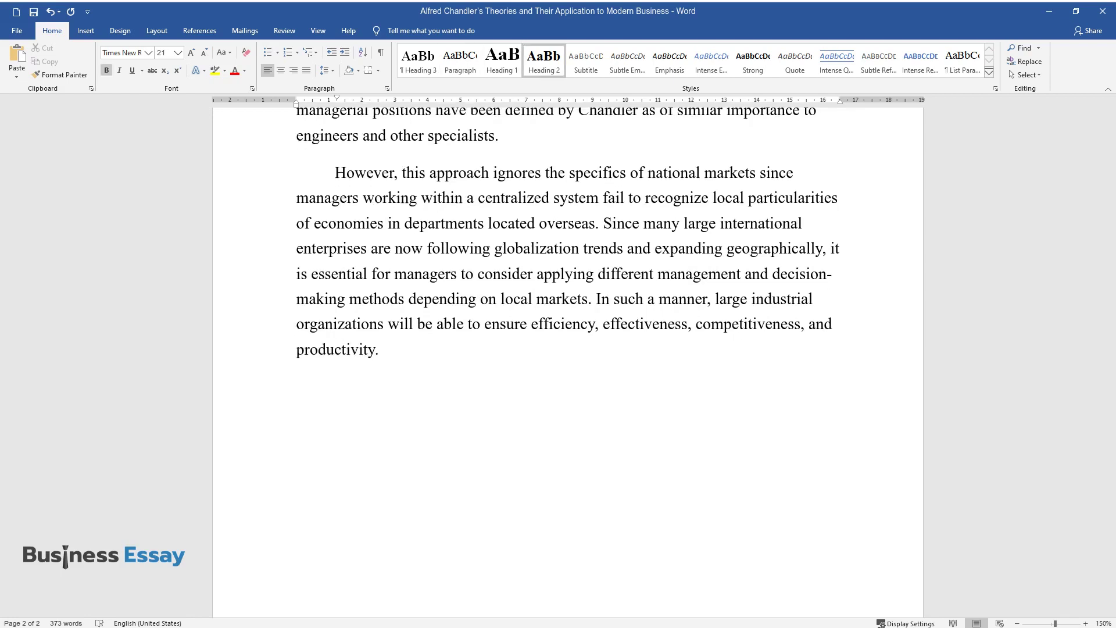
pyautogui.write('Structure Follows')
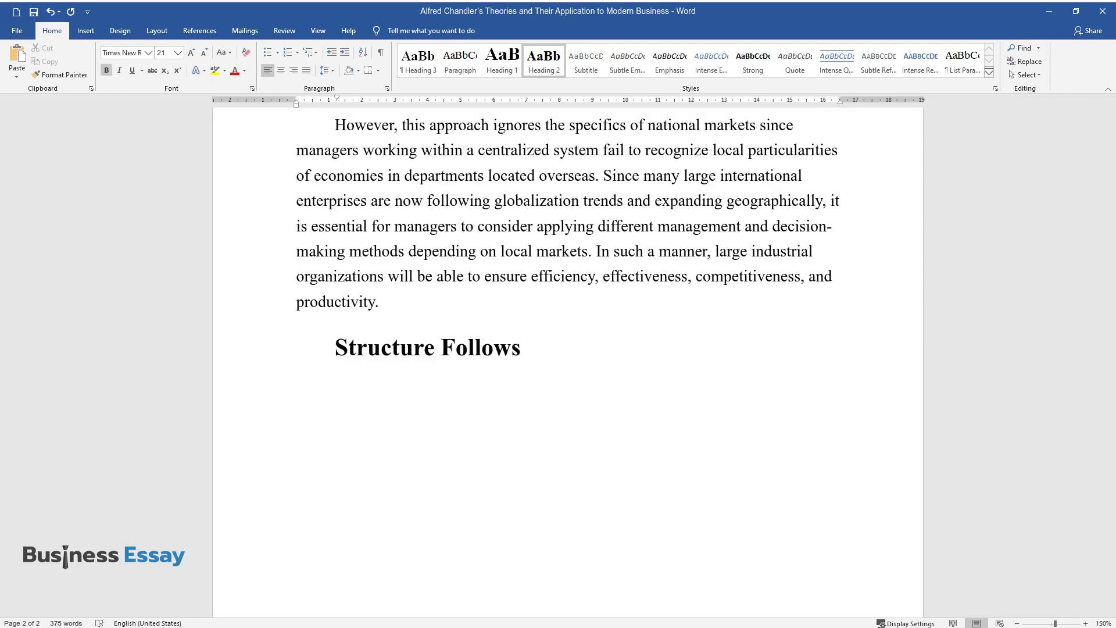
pyautogui.write(' Strategy')
pyautogui.press('Return')
# - Start the section by stating that Chandler's theory asserted a definite one-way process of developing organizational strategy and structure, with structure depending on strategy
pyautogui.write('T')
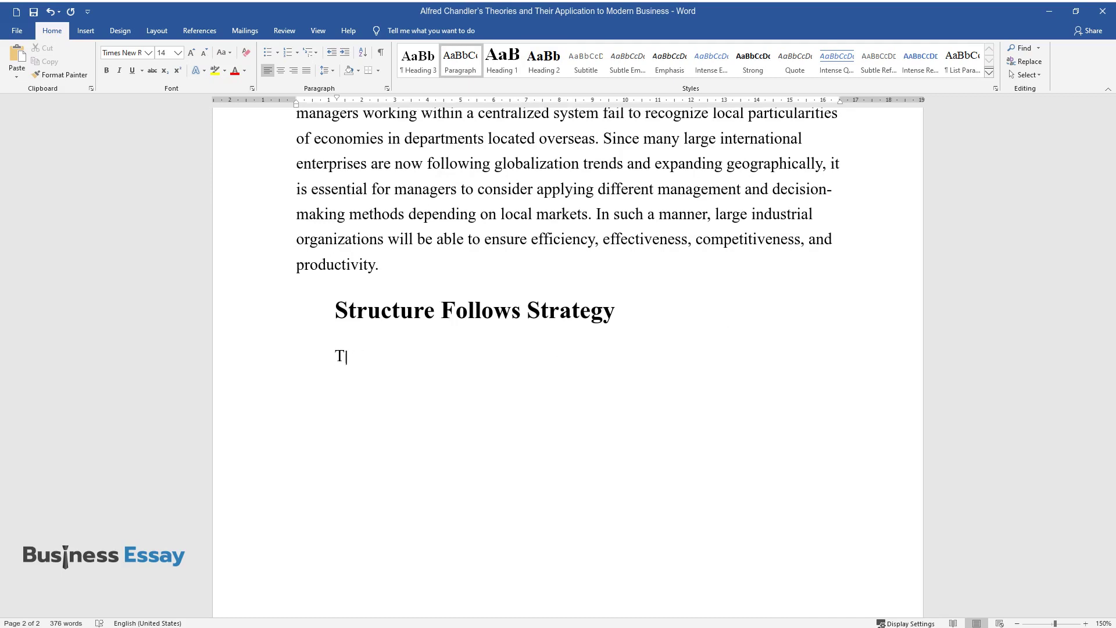
pyautogui.write('he theory developed by Chandler on ')
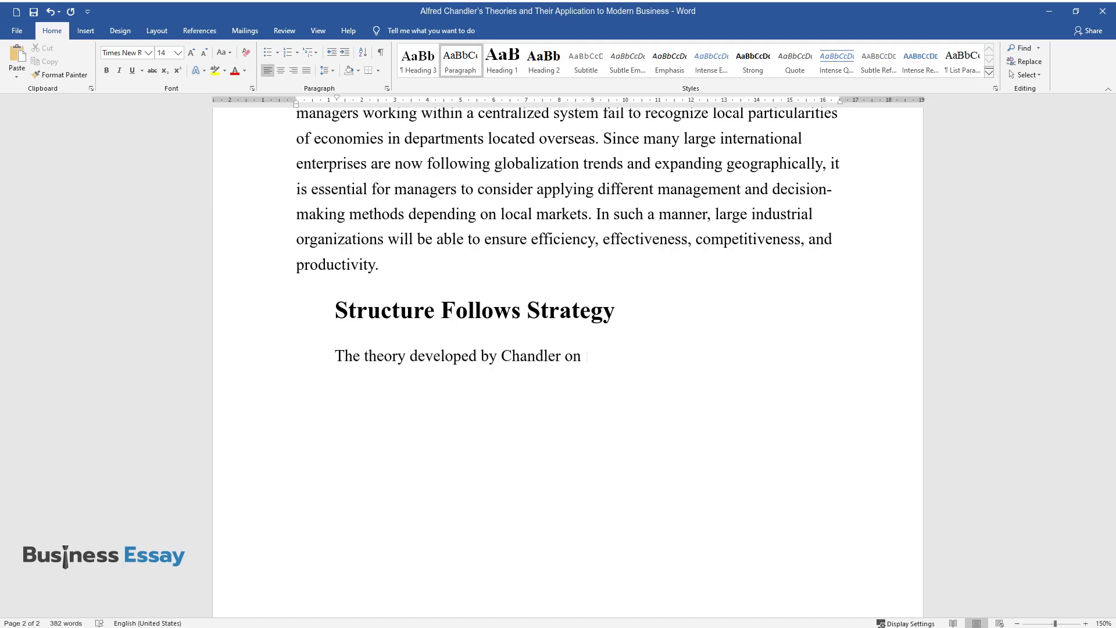
pyautogui.write('the relationship between strategy an')
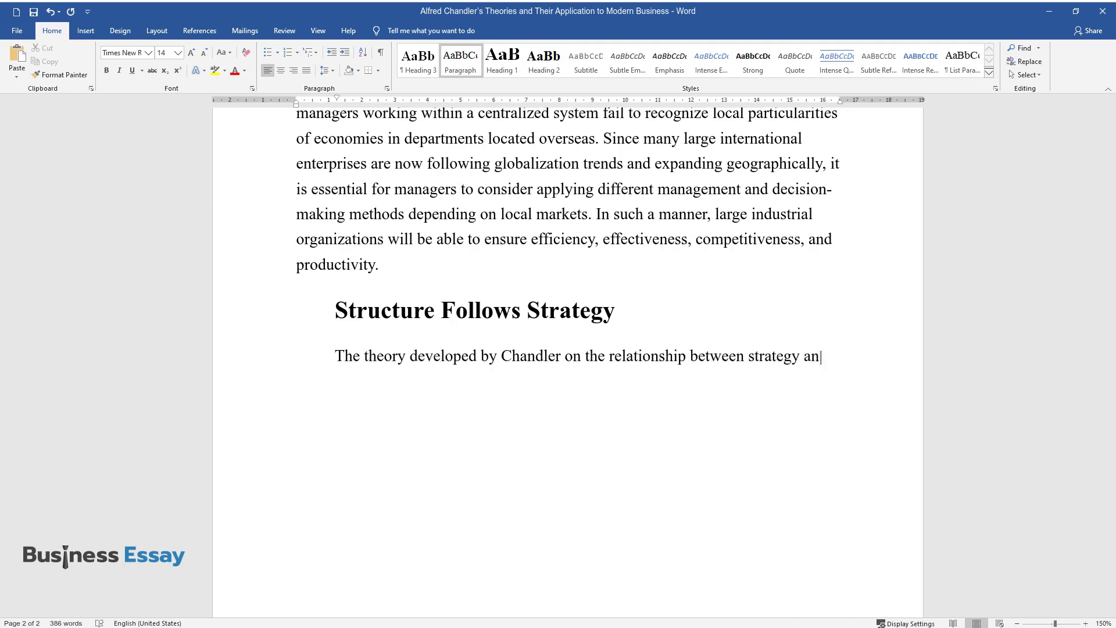
pyautogui.write('d structure asserted a definite one-')
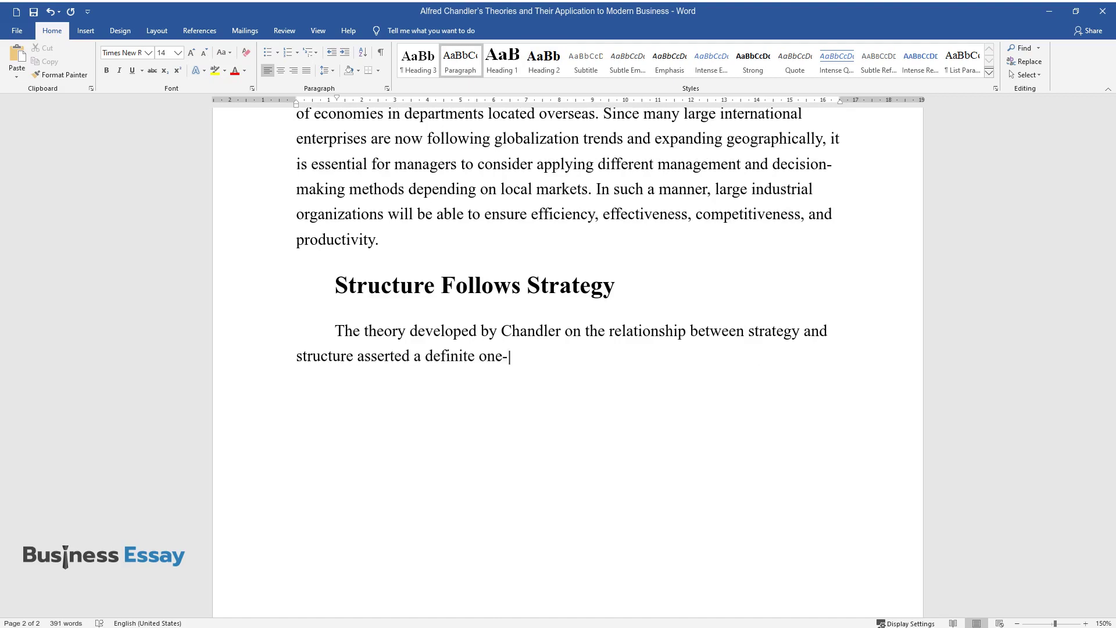
pyautogui.write('way process of developing organizati')
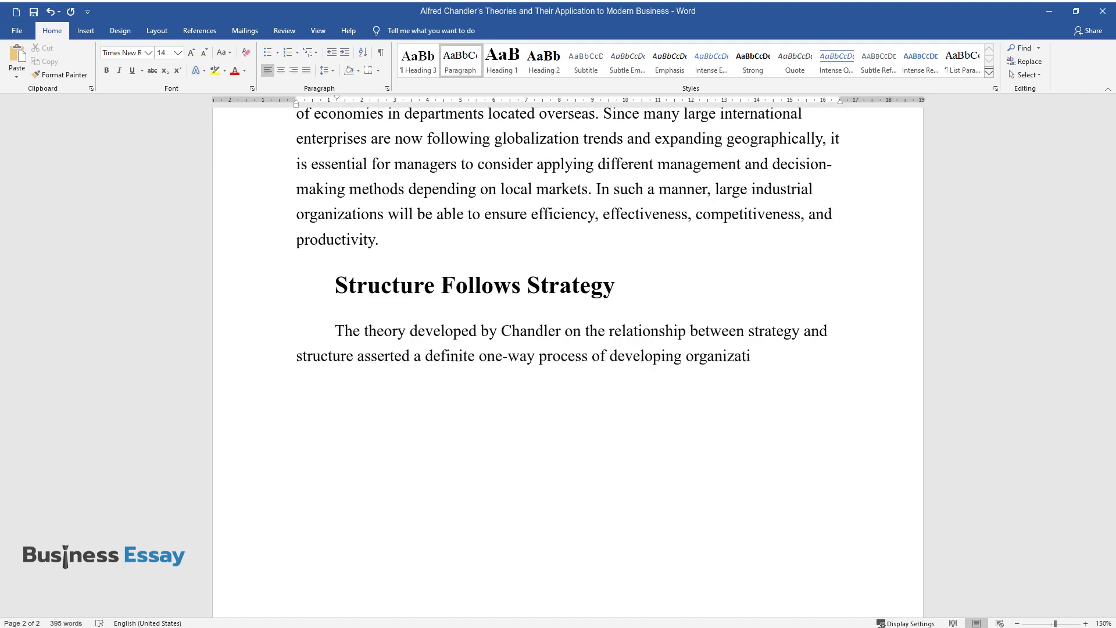
pyautogui.write('onal strategy and structure with pa')
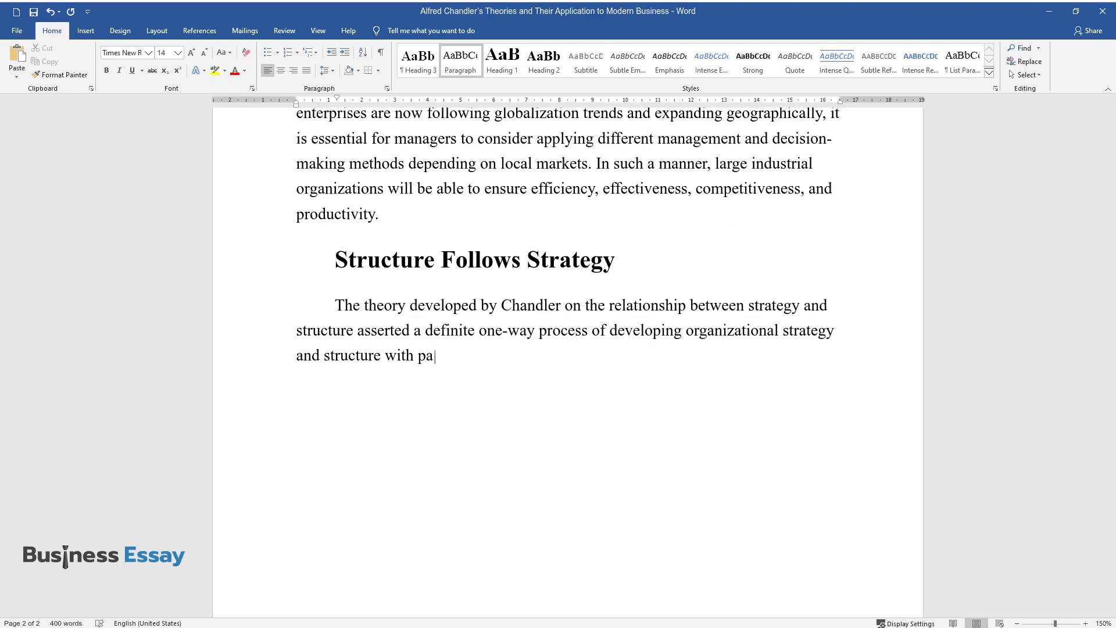
pyautogui.write('rticular dependence of the latter on')
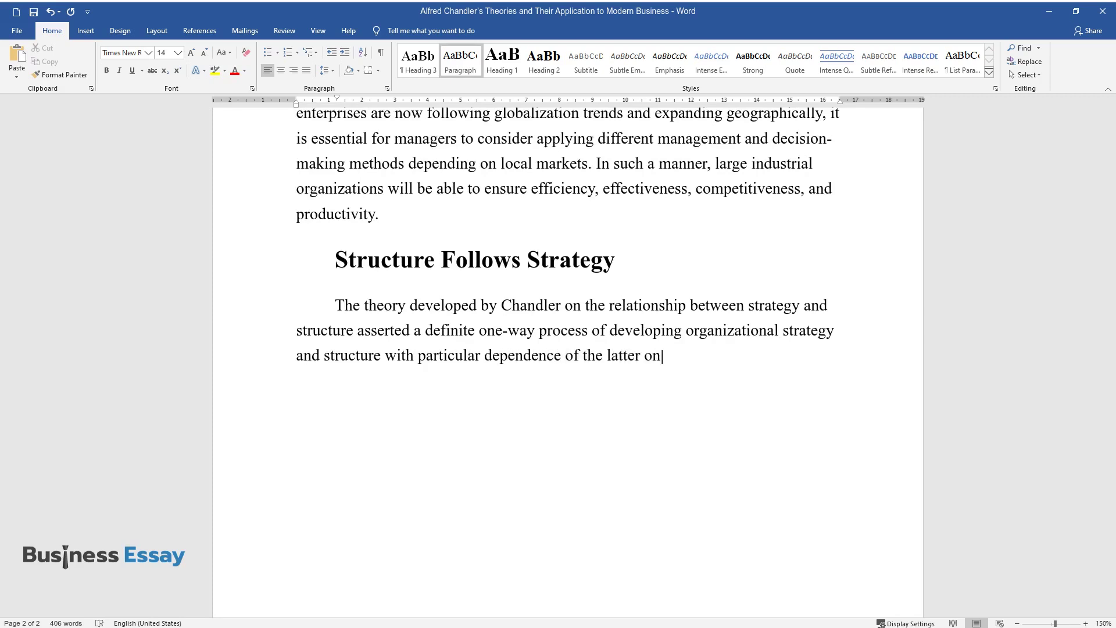
# - Add an "In other words," sentence stating that an organization has to create a strong strategy first to obtain a balanced capacity to compete in a market
pyautogui.write(' the former. In other words, Chandler argued ')
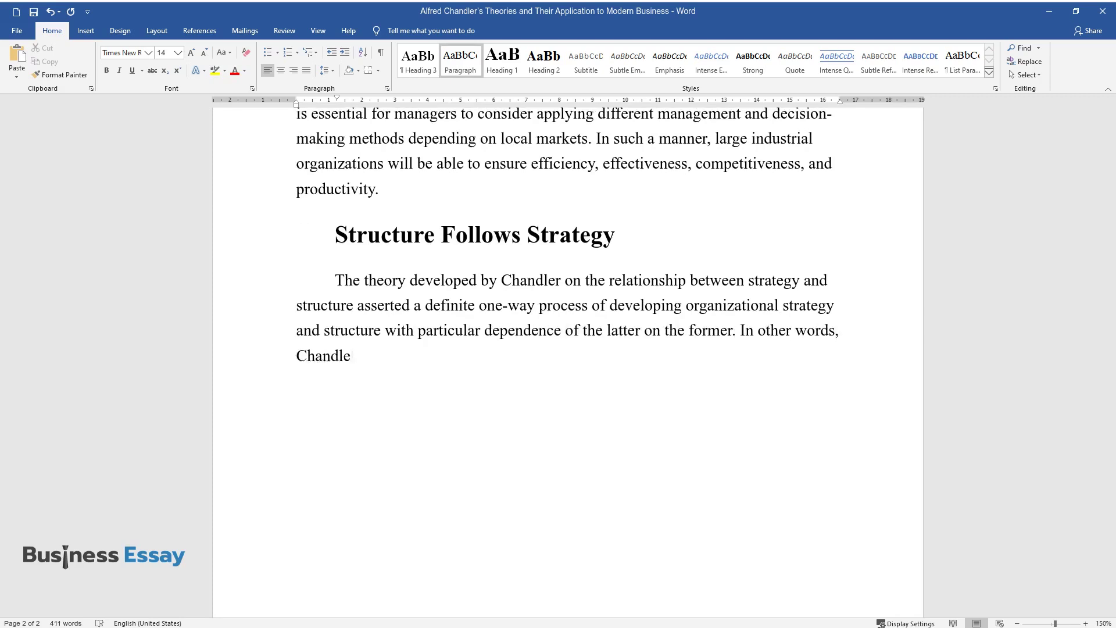
pyautogui.write('that for an organization t')
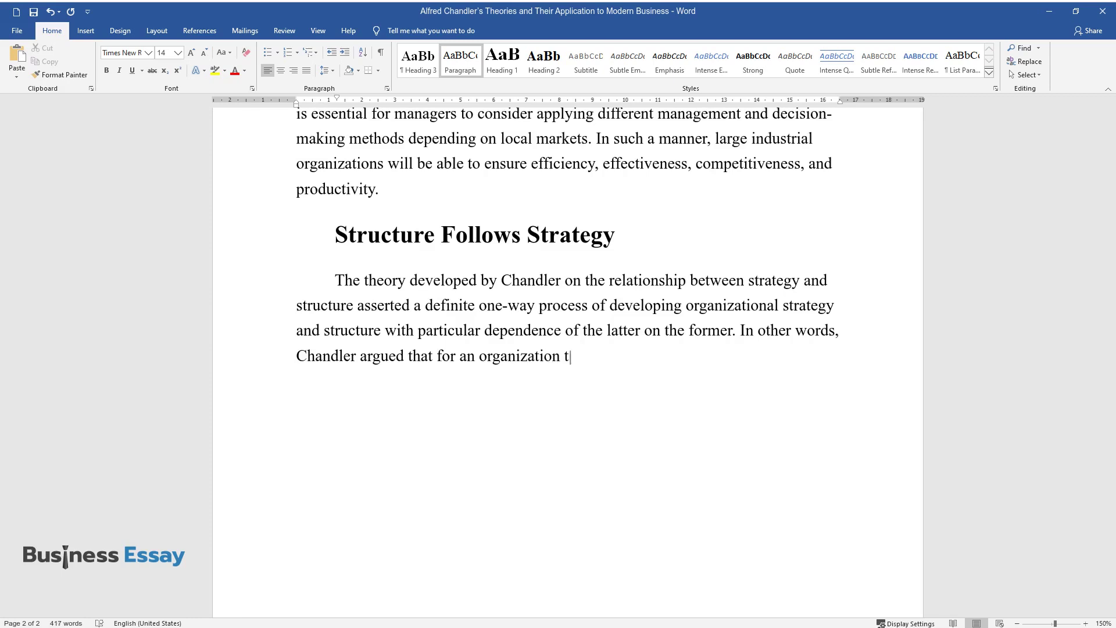
pyautogui.write('o obtain a balanced capacity to comp')
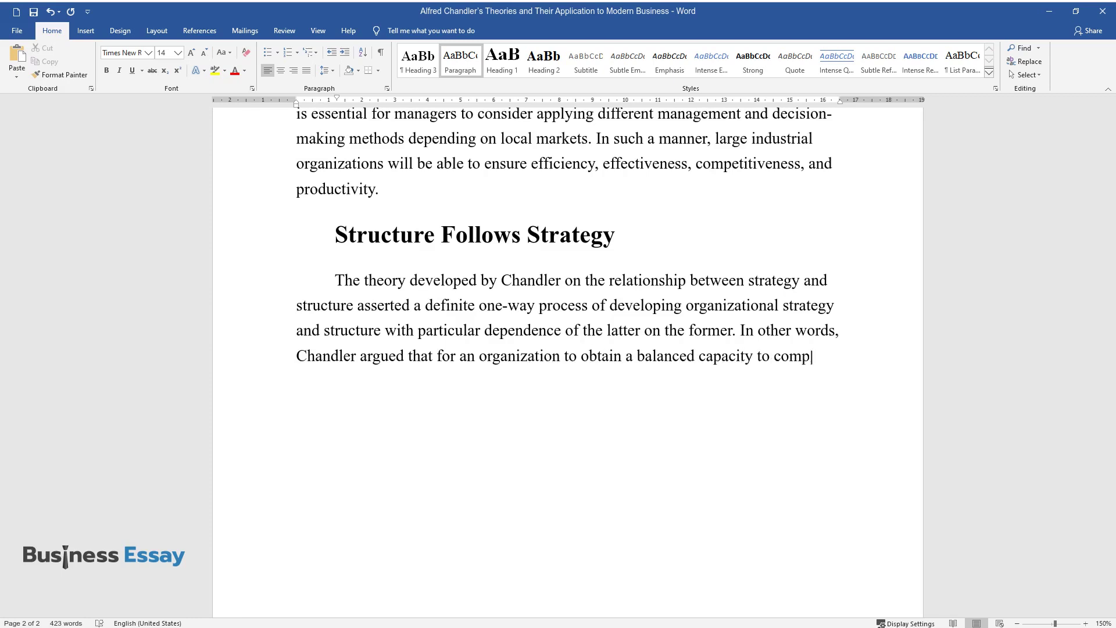
pyautogui.write('ete in a market, it has to create a')
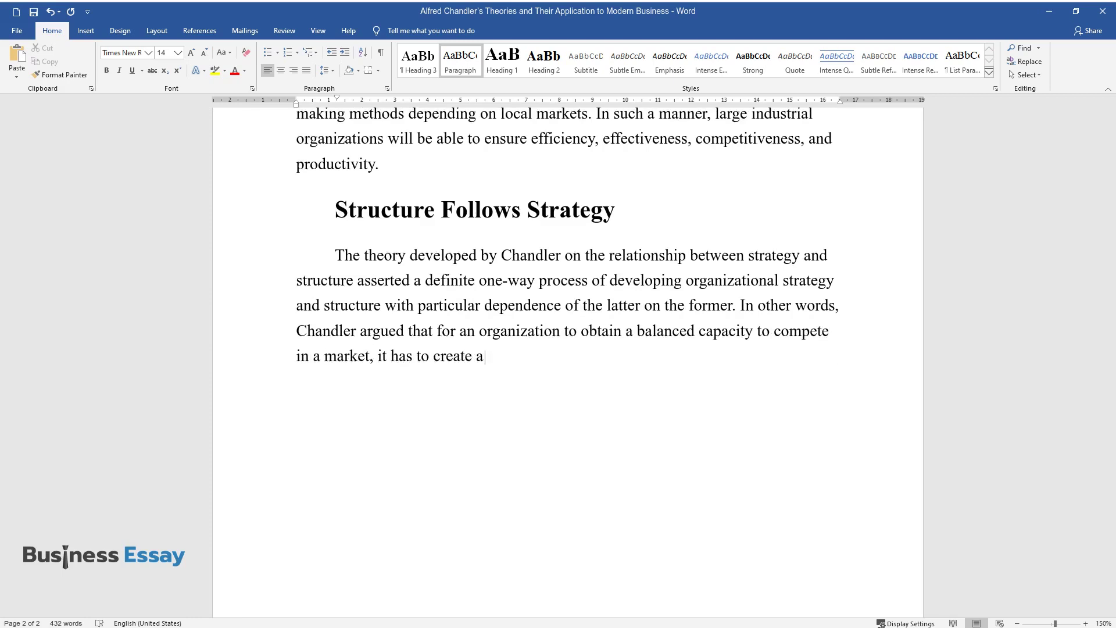
pyautogui.write(' strong strategy first. After that, a')
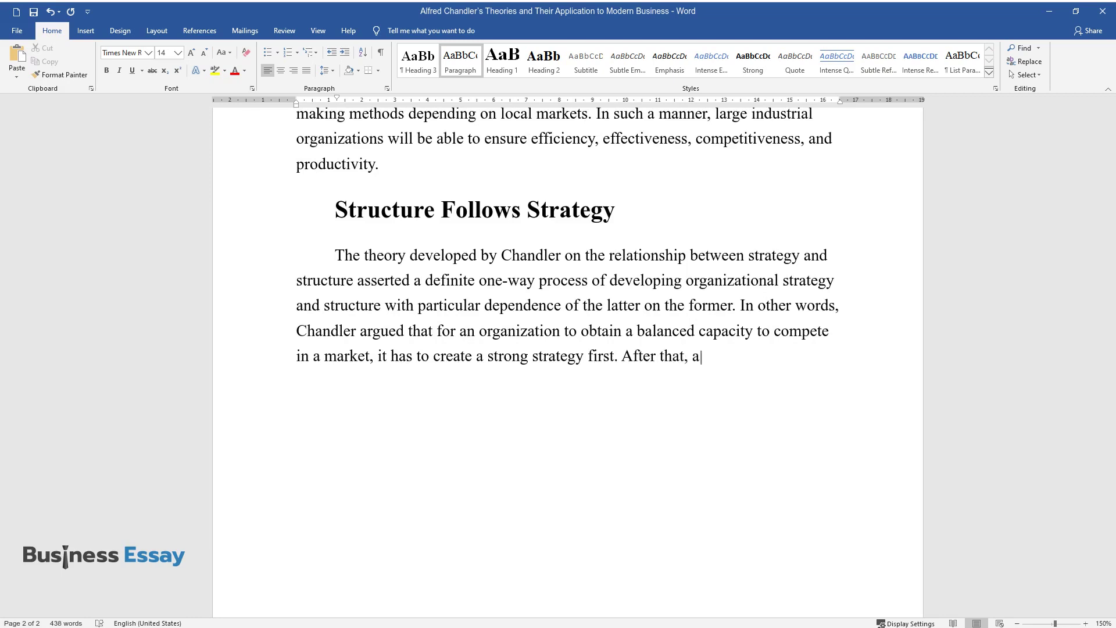
# - End the paragraph by stating that after that a structure should be developed to meet the requirements of the existing strategy
pyautogui.write(' structure should be developed to m')
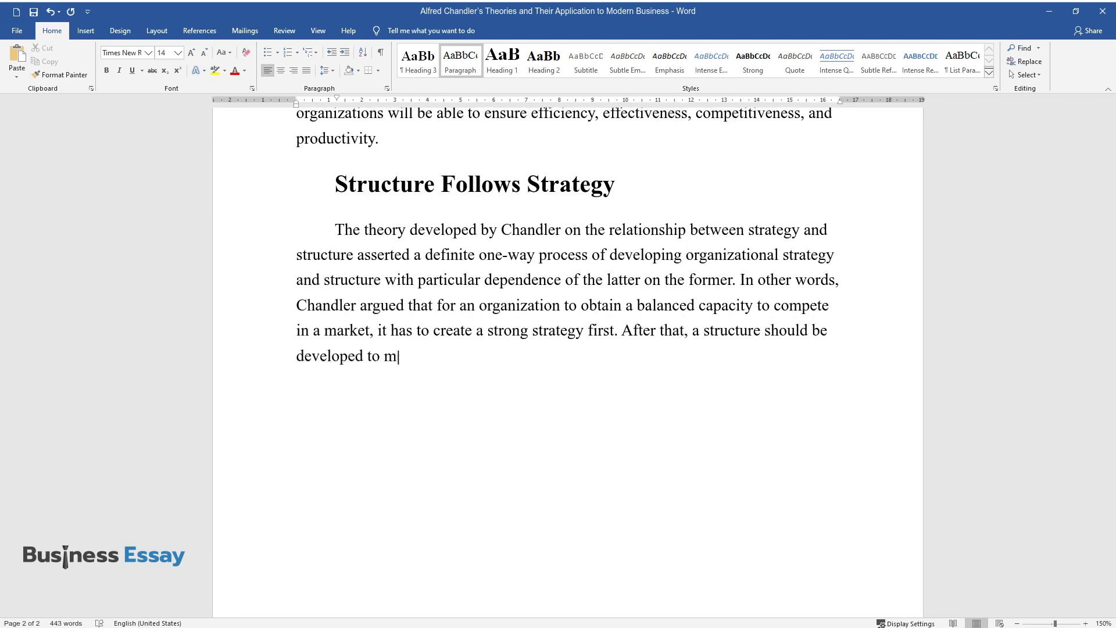
pyautogui.write('eet the requirements of the existing')
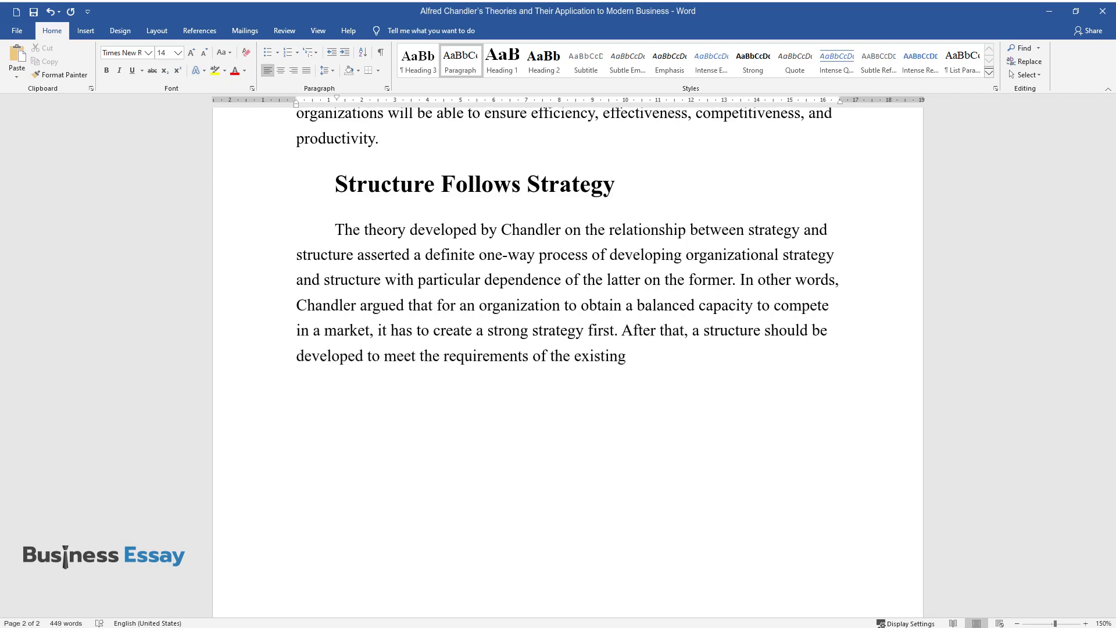
pyautogui.write(' strategy.')
pyautogui.press('Return')
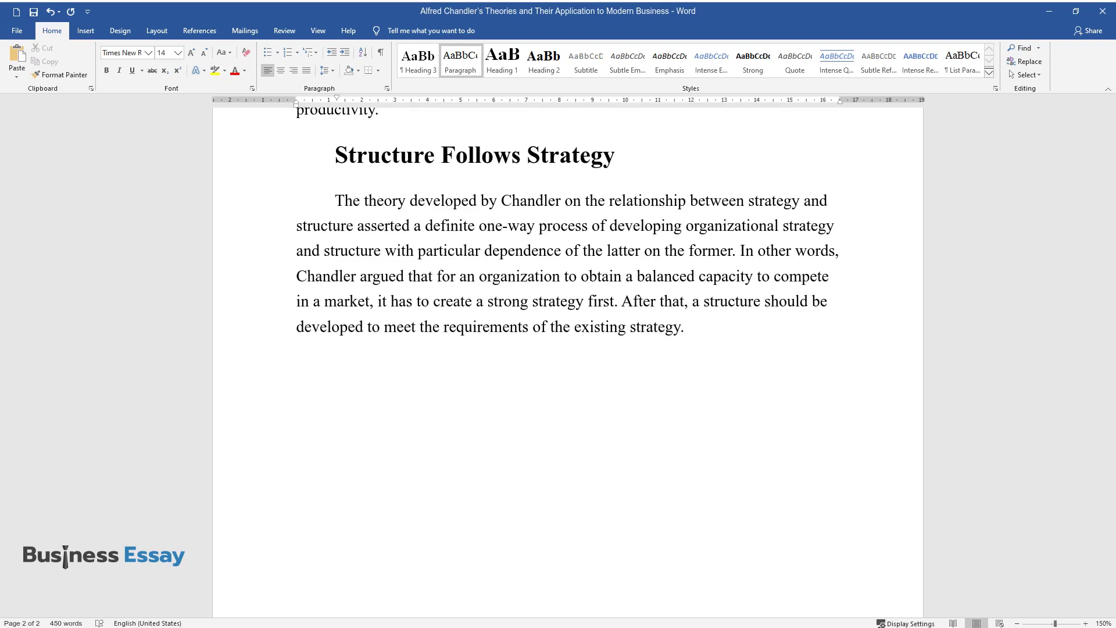
# - Start a "Having analyzed four firms" paragraph stating that development of General Motors, Du Pont, Standard Oil, and Sears Roebuck was driven by strong strategies preceding structure
pyautogui.write('Having analyzed four firms within')
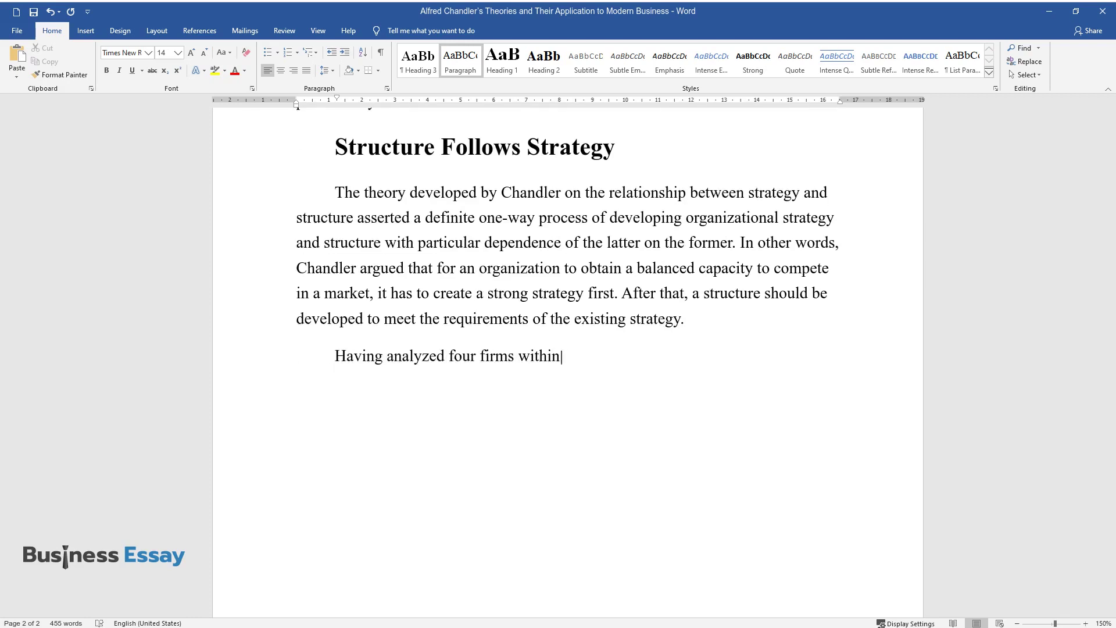
pyautogui.write(' the four case studies, including ')
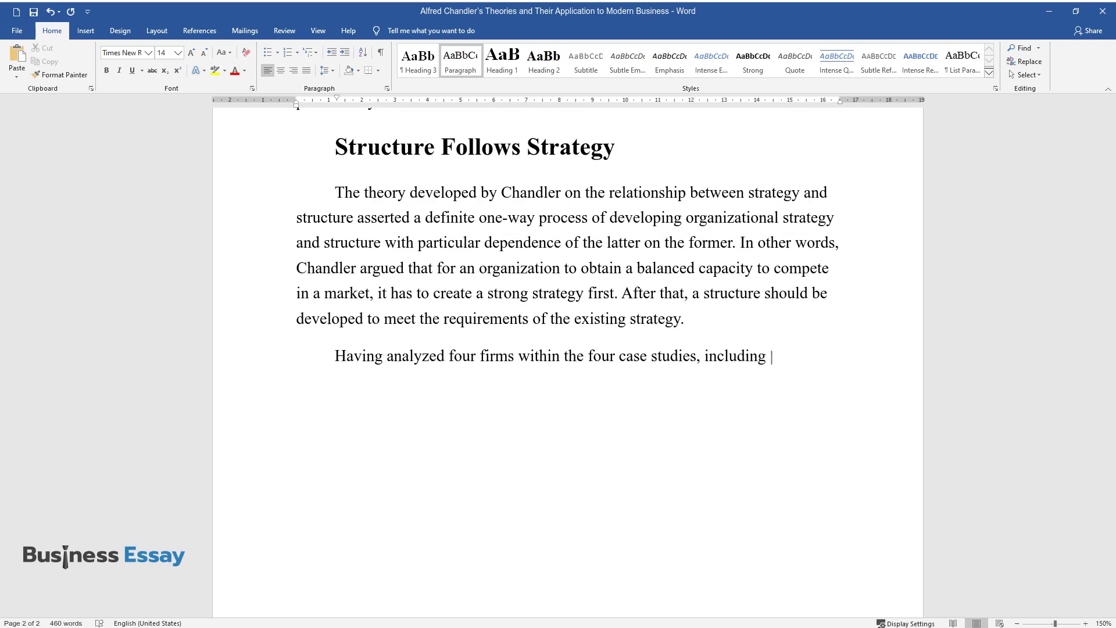
pyautogui.write('General Motors, Du Pont, Standard')
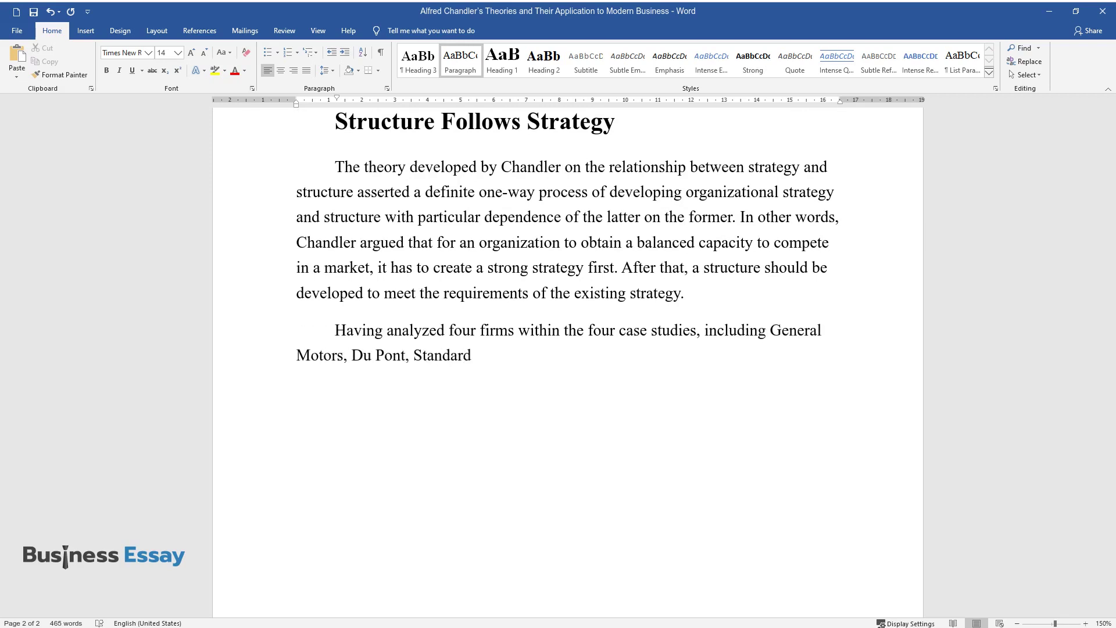
pyautogui.write(' Oil, and Sears Roebuck, Chandler ')
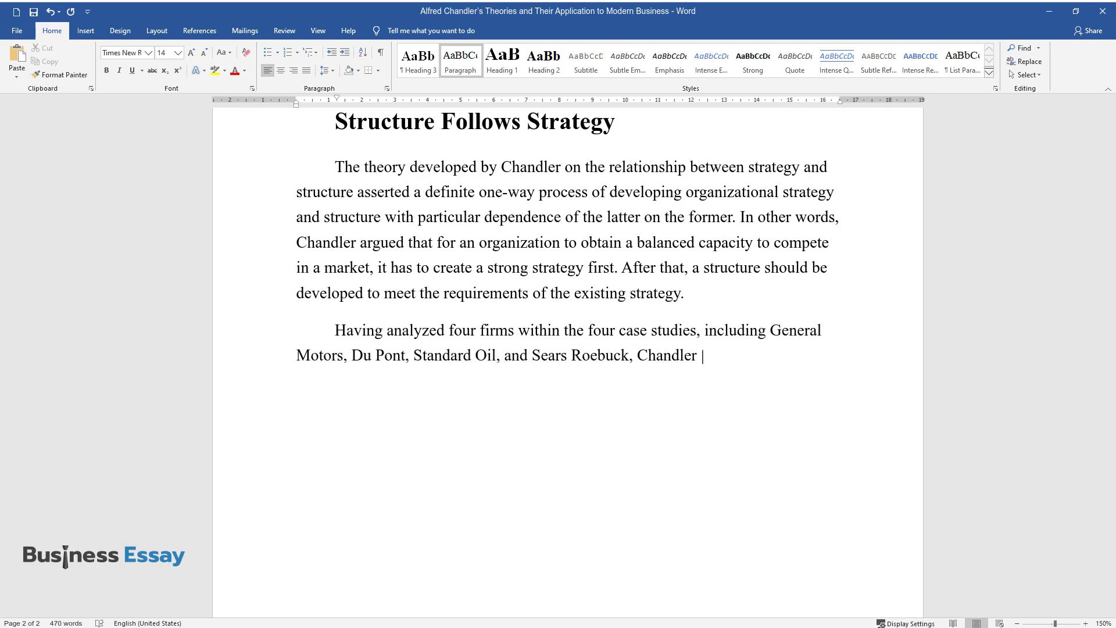
pyautogui.write('found that the development of these companies was d')
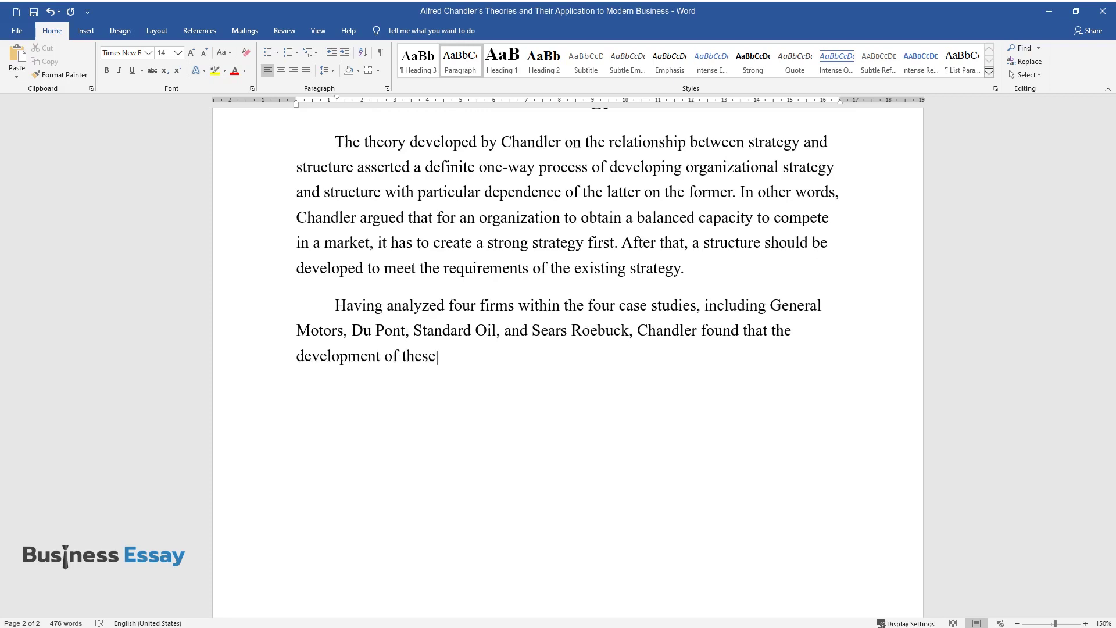
pyautogui.write('riven by strong s')
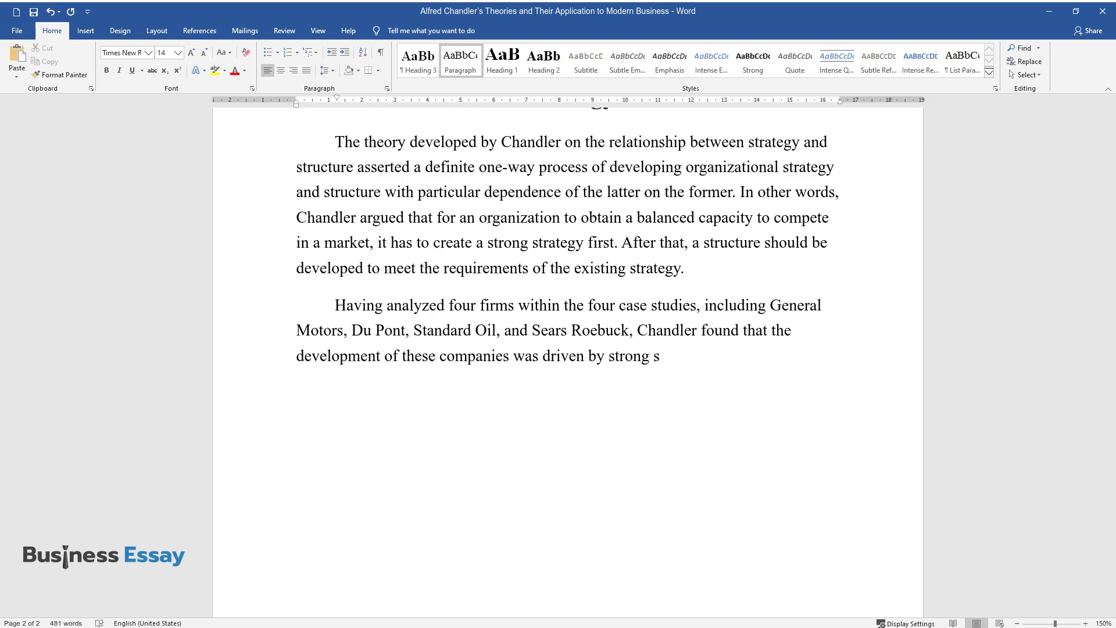
pyautogui.write('trategies preceding structure. Indeed, as the autho')
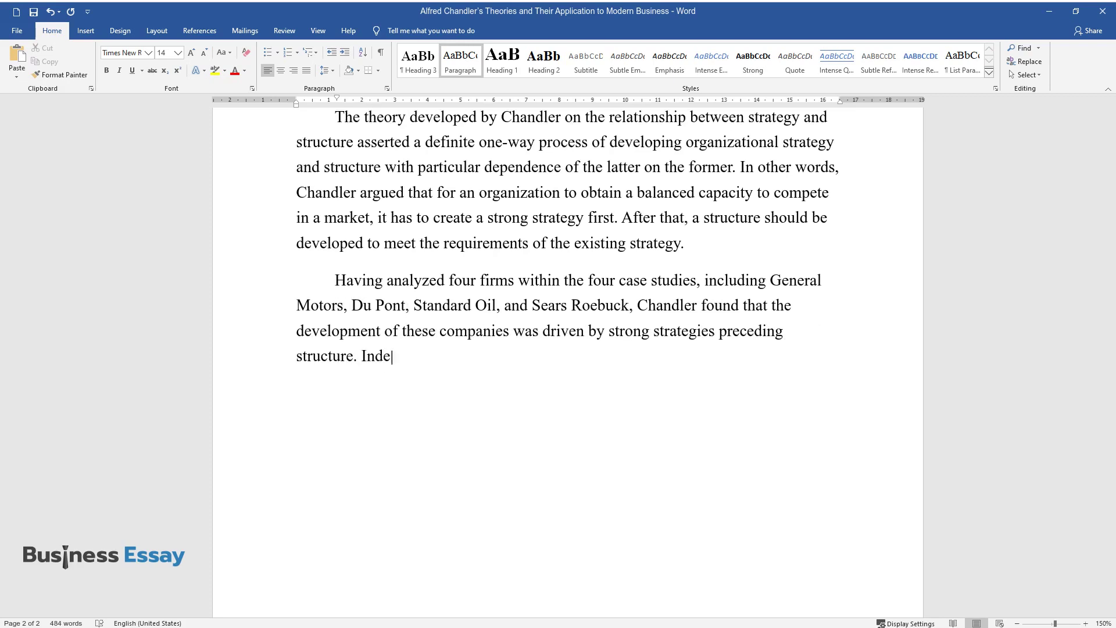
# - Complete the "Indeed" sentence with the quote from the theory author's book, “Unless structure follows strategy, inefficiency results”
pyautogui.write('r of the theory s')
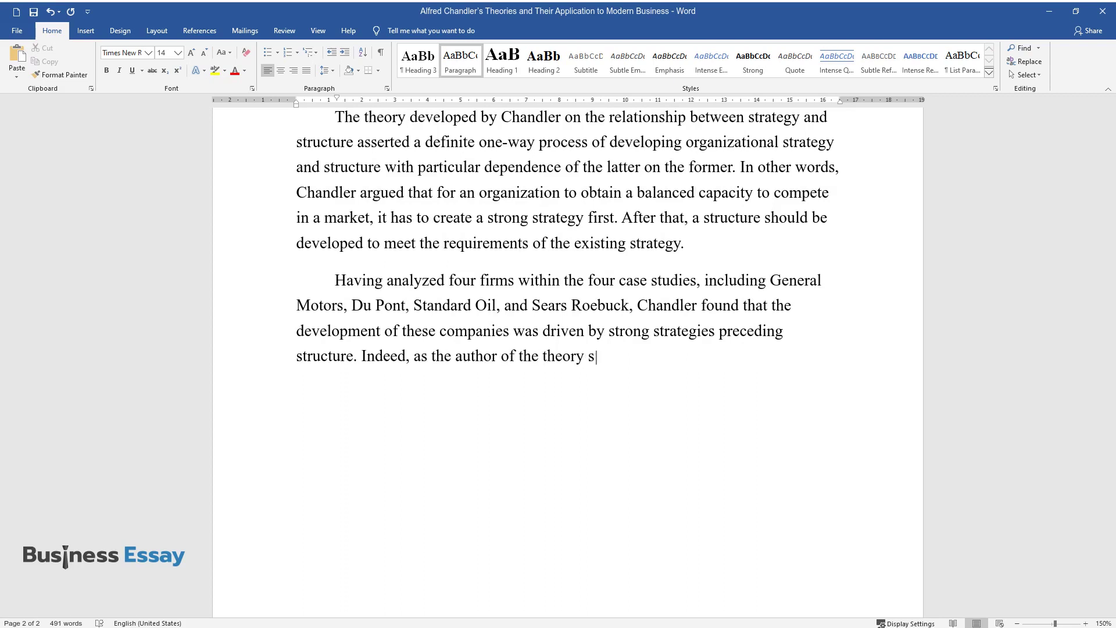
pyautogui.write('tated in his book, “Unless structu')
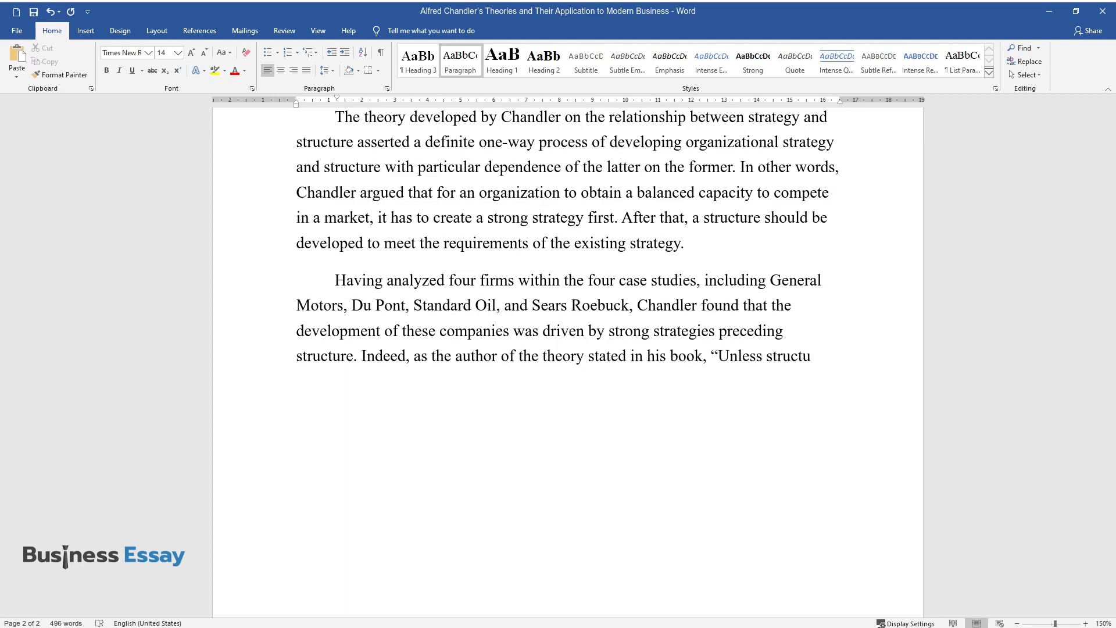
pyautogui.write('re follows strategy, inefficiency ')
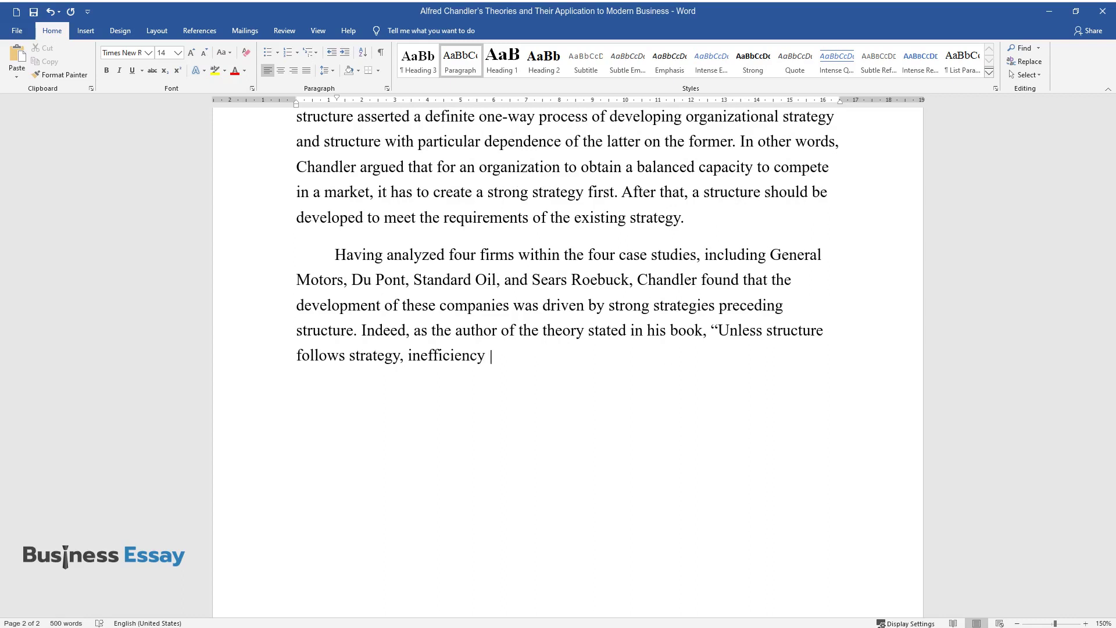
pyautogui.write('results”. Thus, to be efficient, t')
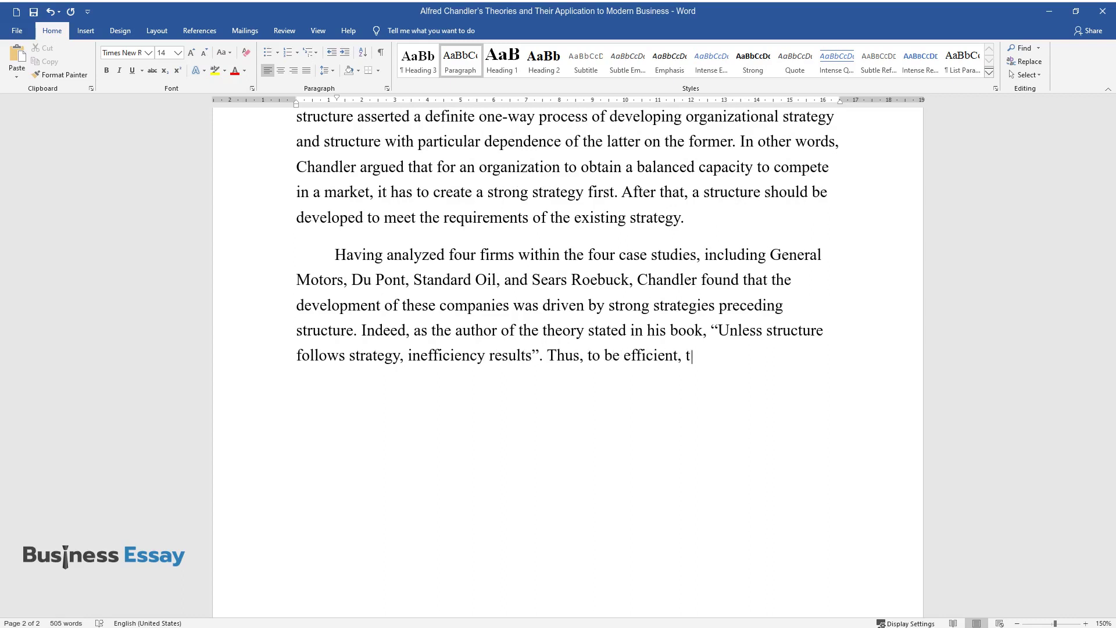
# - Complete the "Thus, to be efficient" sentence stating that the analyzed enterprises aligned structure decisions with the strategic path they had created beforehand
pyautogui.write('he analyzed enterprises aligned th')
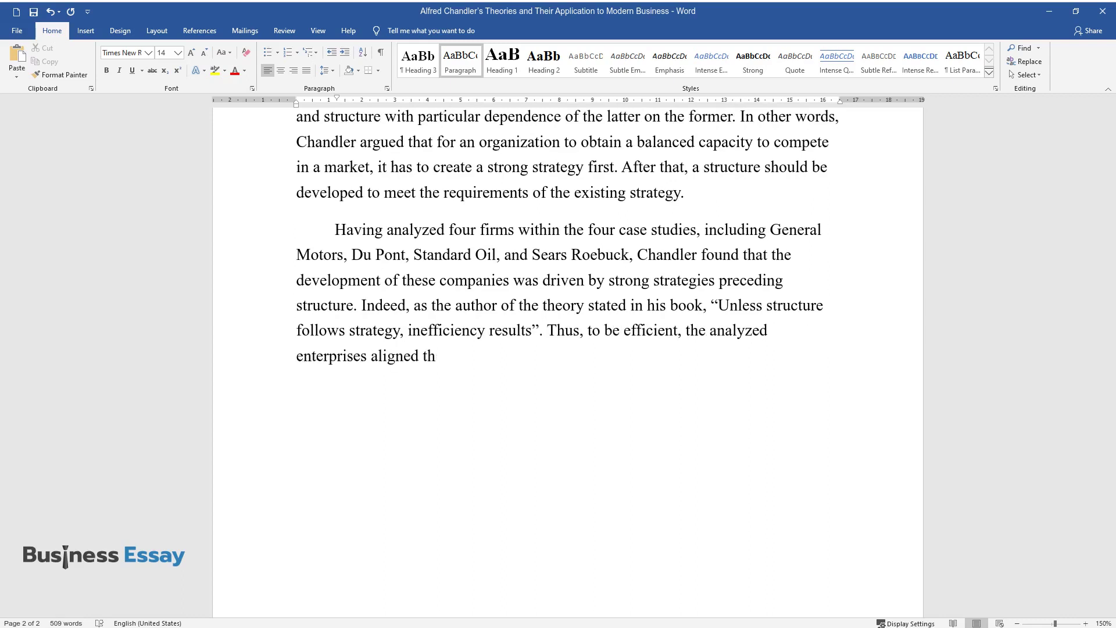
pyautogui.write('eir decision-making regarding the')
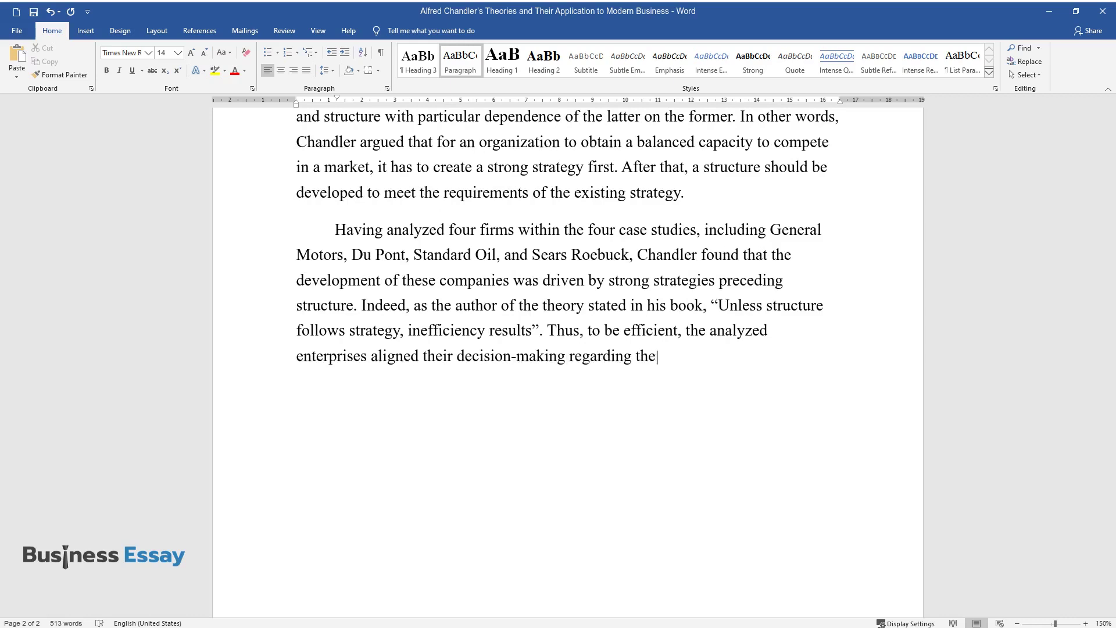
pyautogui.write(' structure of their organizations based on the strat')
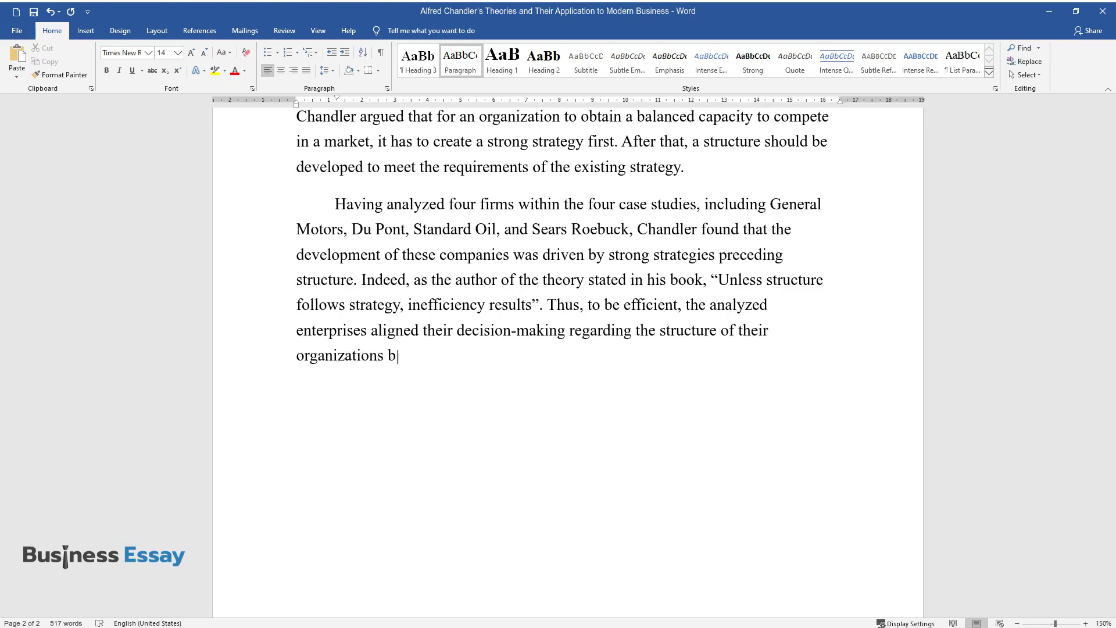
pyautogui.write('egic path they ha')
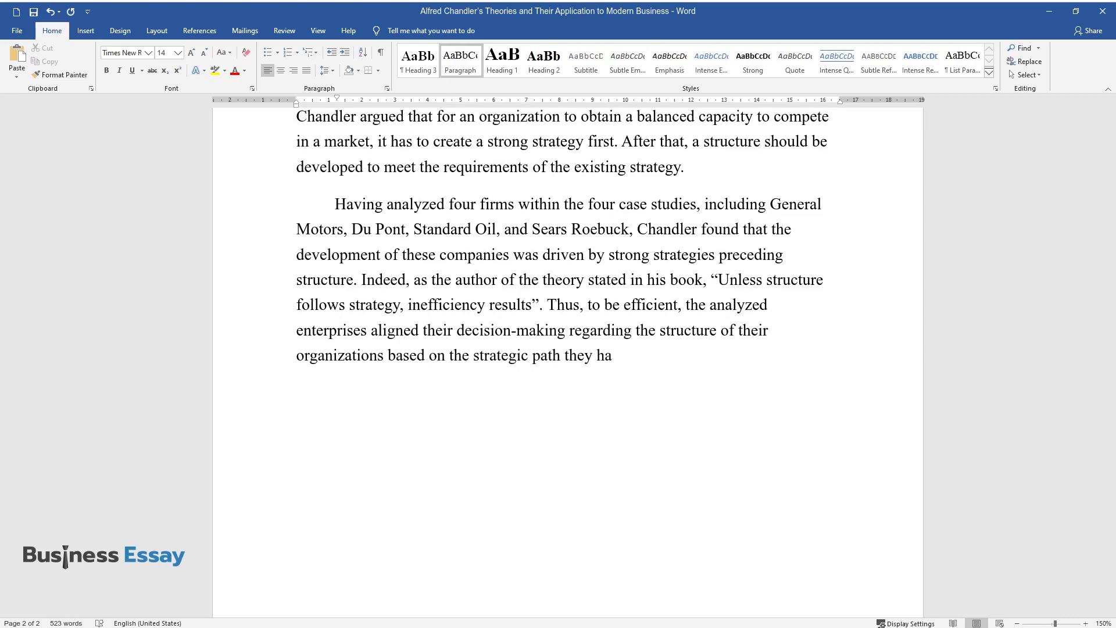
pyautogui.write('d created beforehand. Moreover, s')
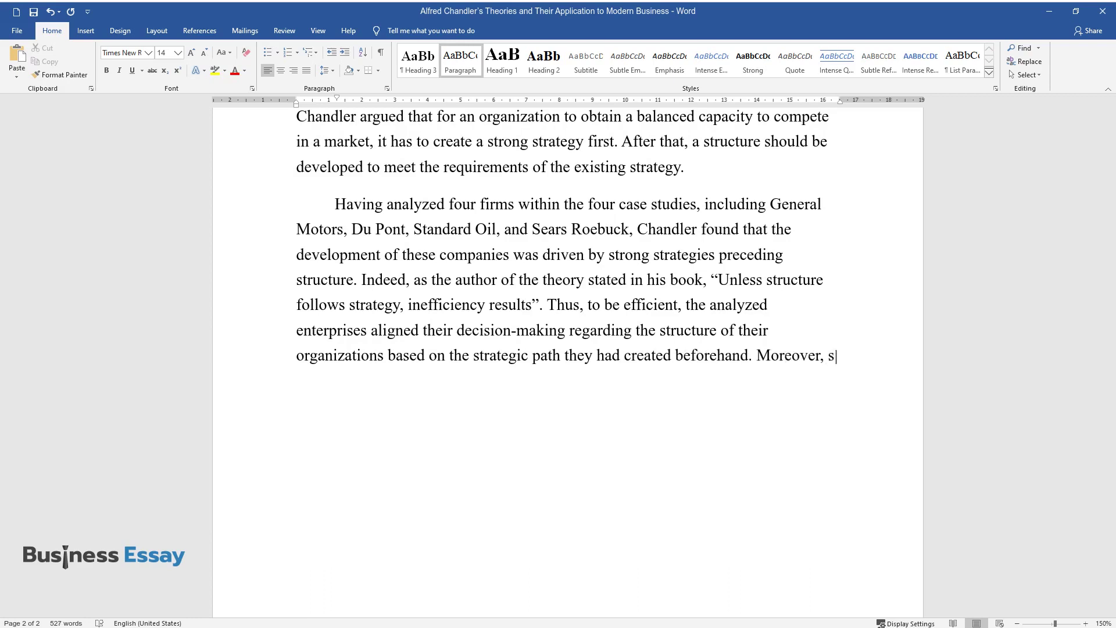
# - End the paragraph with the "Moreover" sentence: since companies evolve, grow, and change, any restructuring should be derived from strategic changes made before structure shifts
pyautogui.write('ince companies evolve, grow, and c')
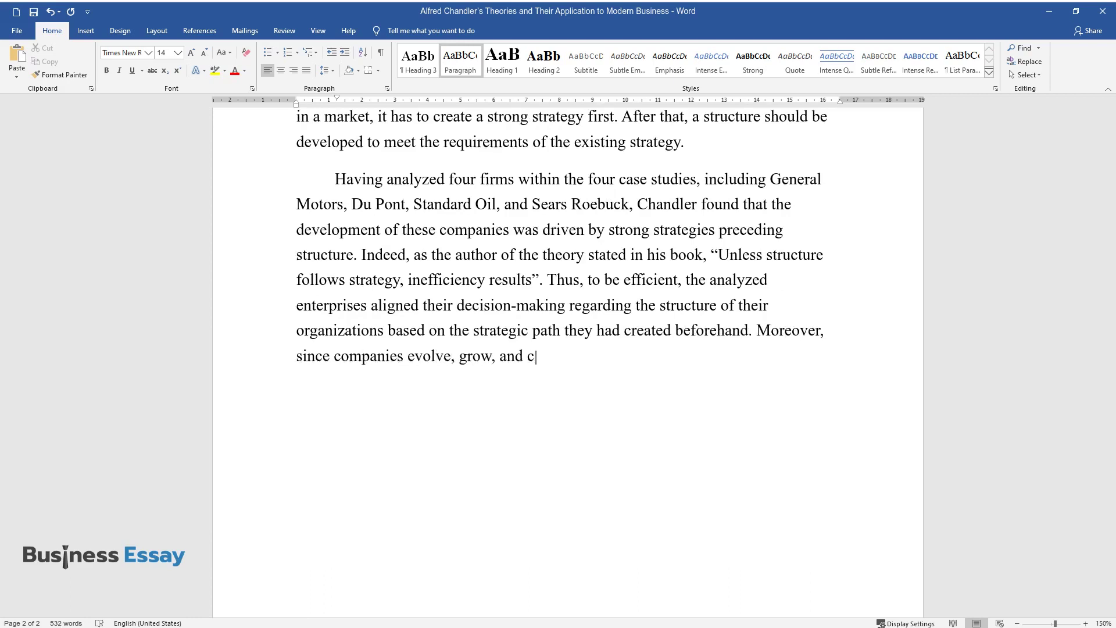
pyautogui.write('hange, any restructuring should be')
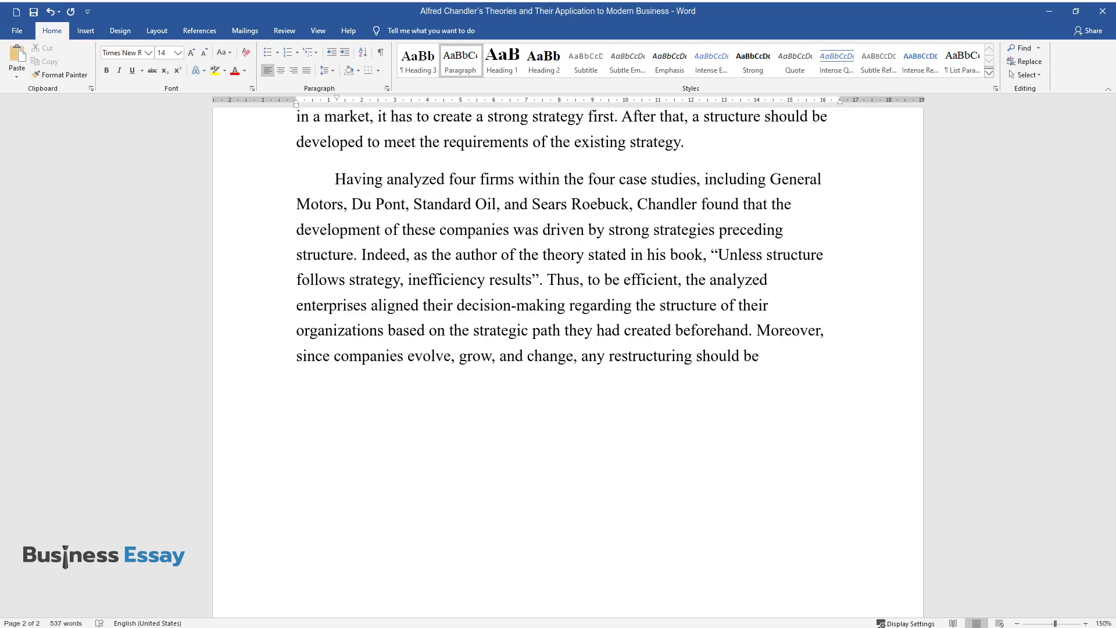
pyautogui.write(' derived from strategic changes ma')
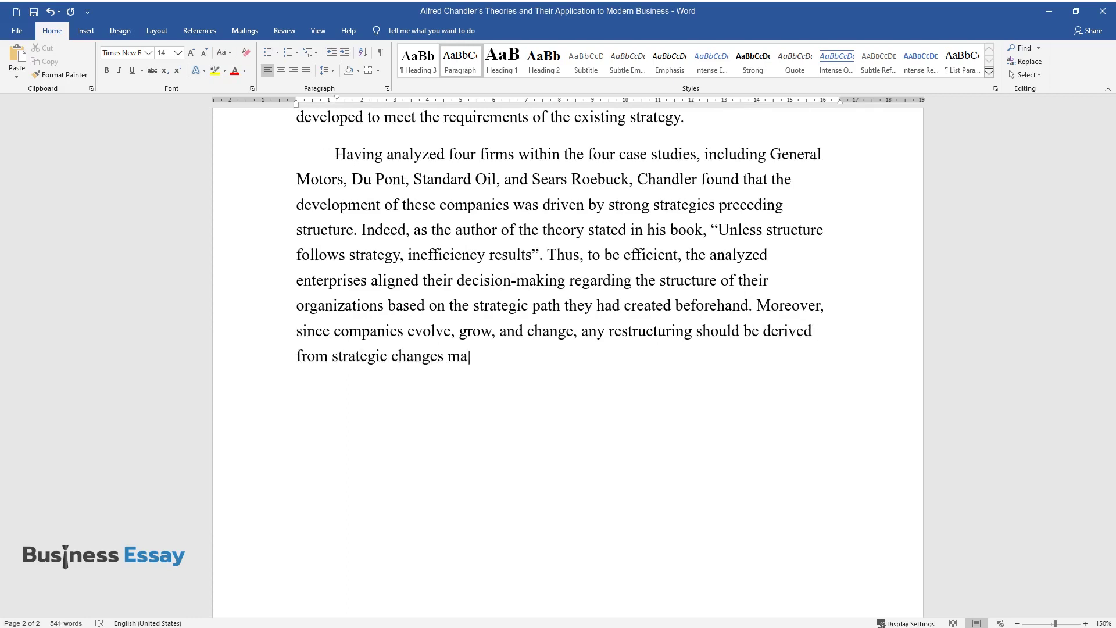
pyautogui.write('de before structure shifts.')
pyautogui.press('Return')
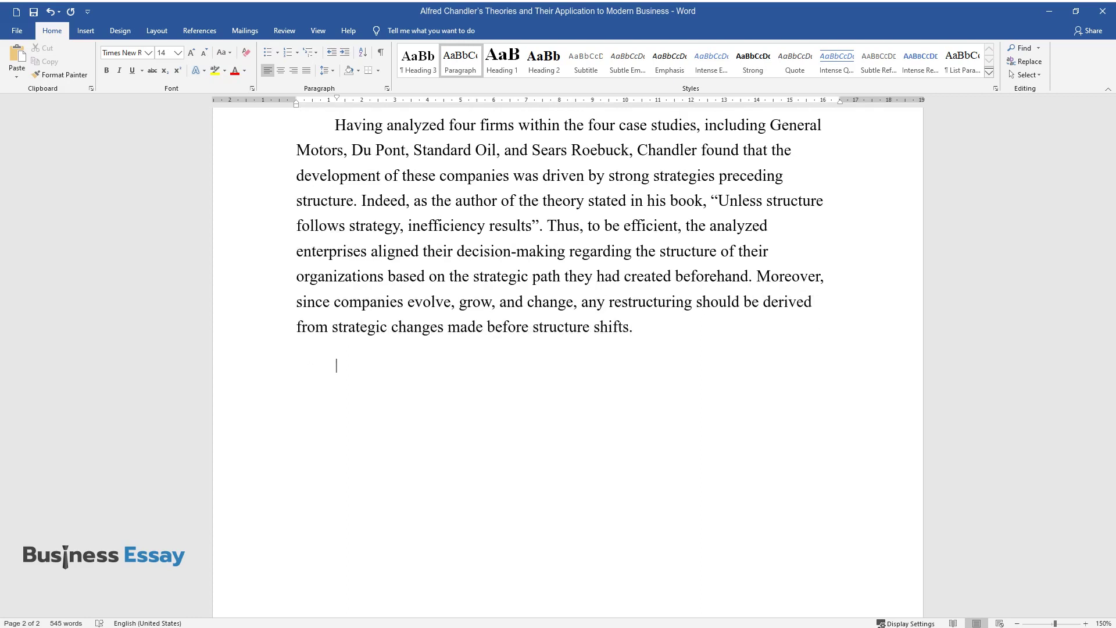
# - Start a "However" paragraph stating that this principle might have been more applicable to the US, in particular, to businesses that existed before the 1980s
pyautogui.write('However, this p')
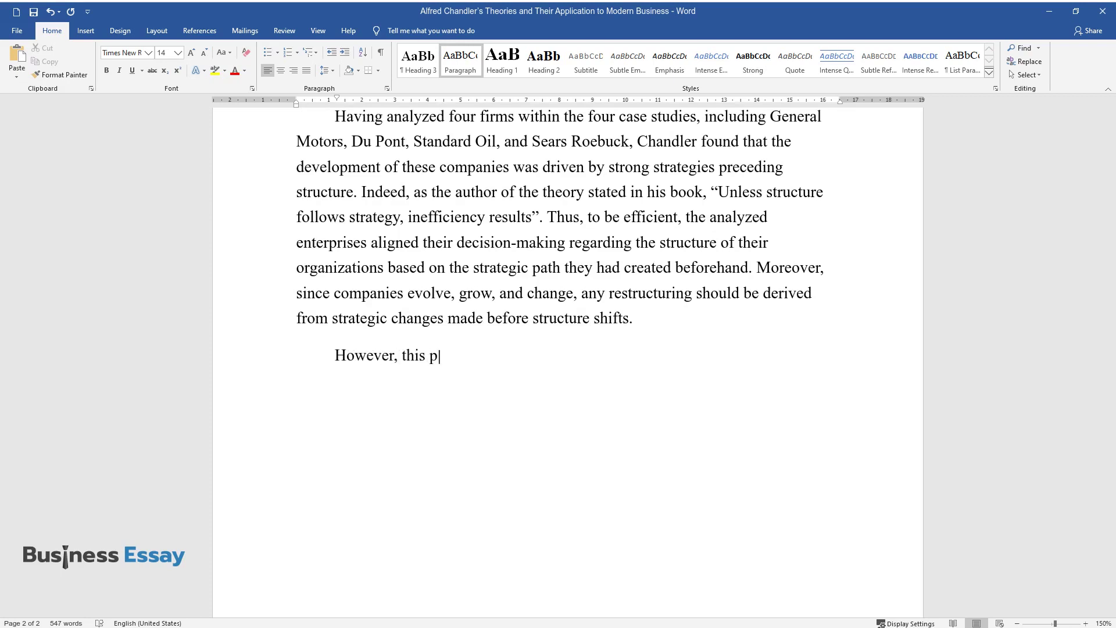
pyautogui.write('rinciple might have been more appl')
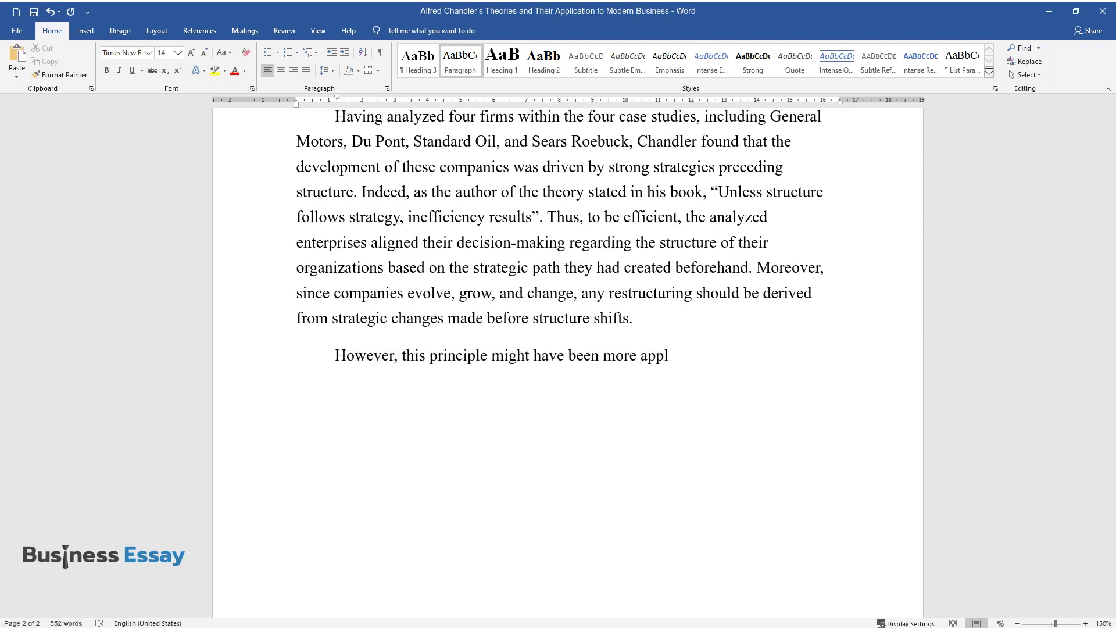
pyautogui.write('icable to the US, in particular, ')
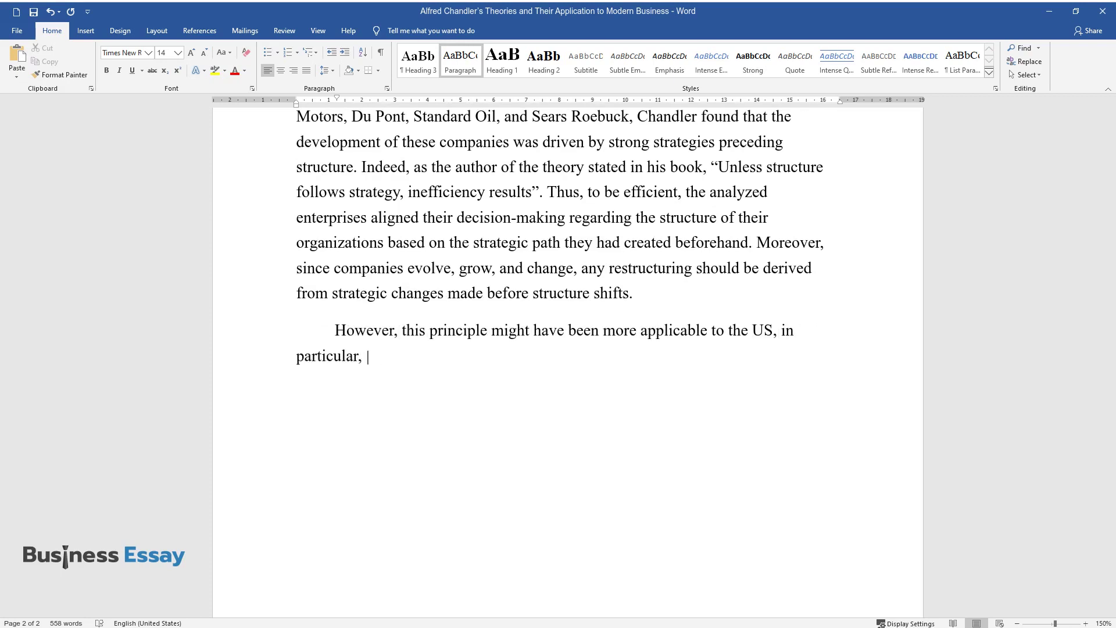
pyautogui.write('to businesses that existed before')
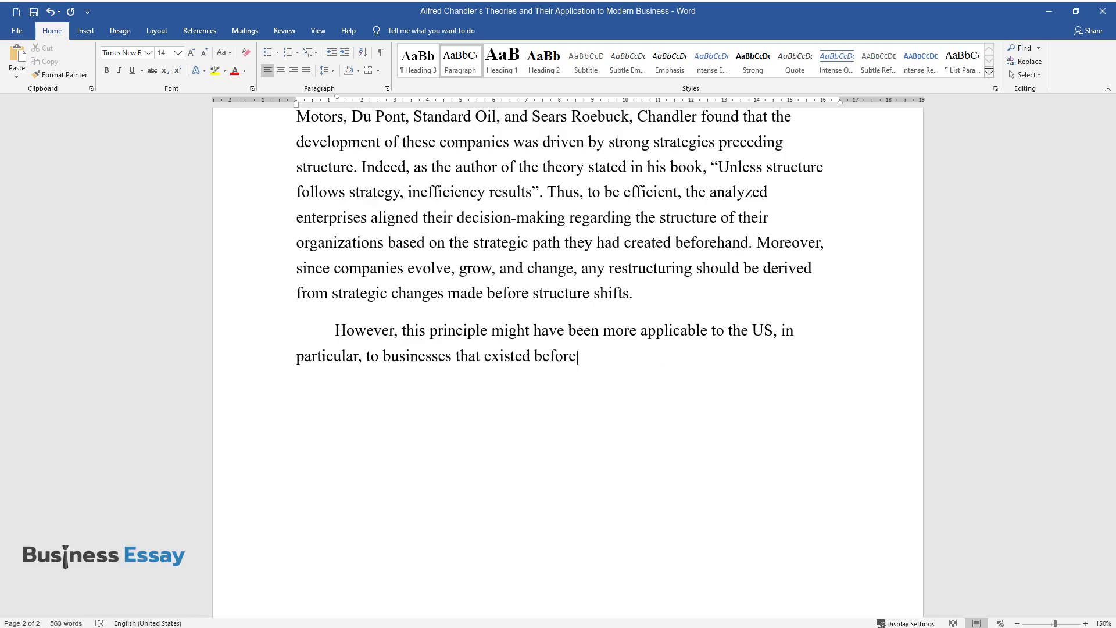
pyautogui.write(' the 1980s. The business trends at')
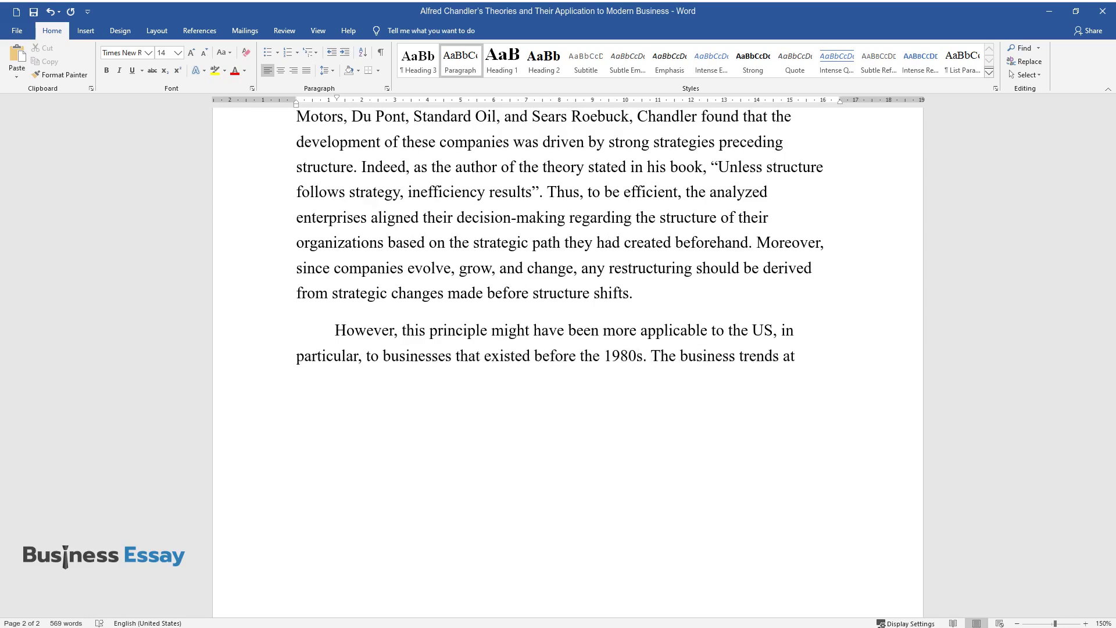
# - State that business trends at that time were driven by less informational technology and globalization processes, which allowed for more linear planning of the organizational lifecycle
pyautogui.write(' that time were driven by')
pyautogui.write(' less in')
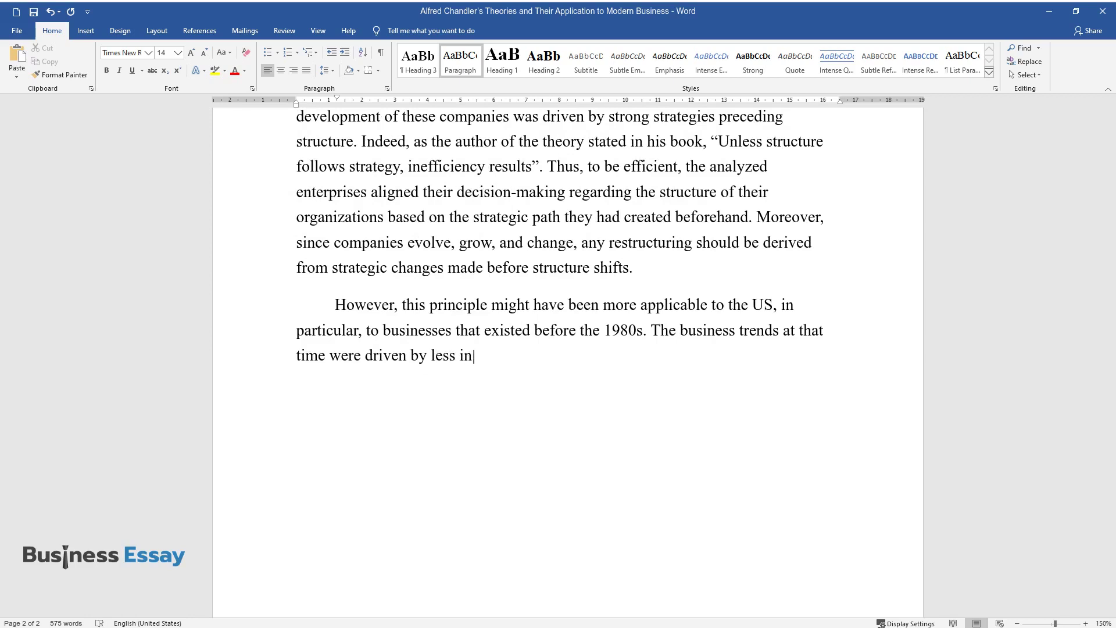
pyautogui.write('formational technology and global')
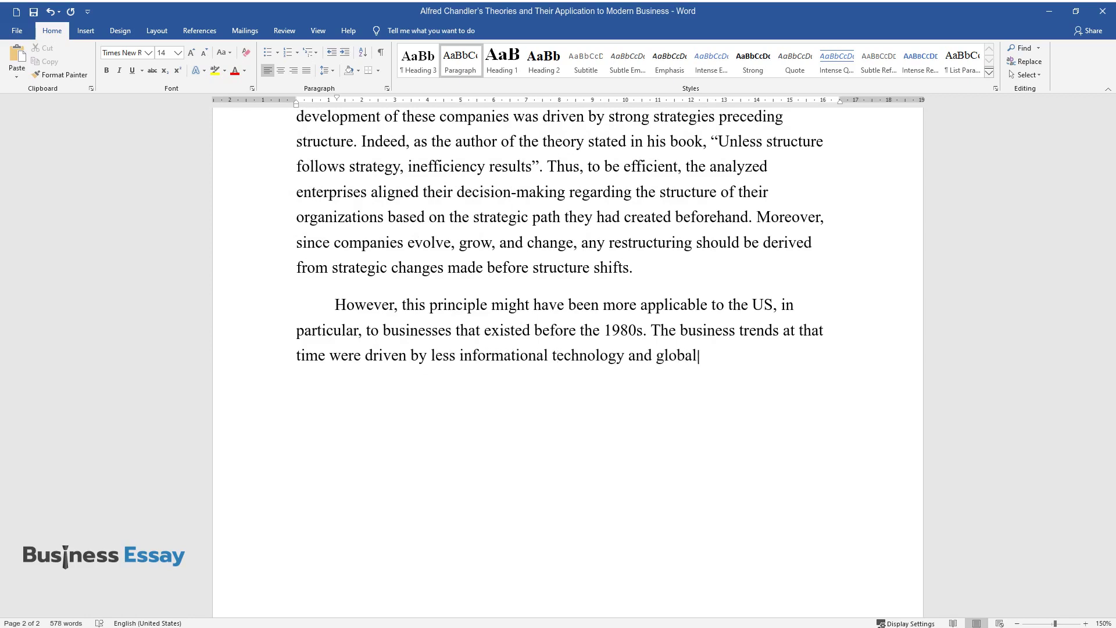
pyautogui.write('ization processes, which allowed f')
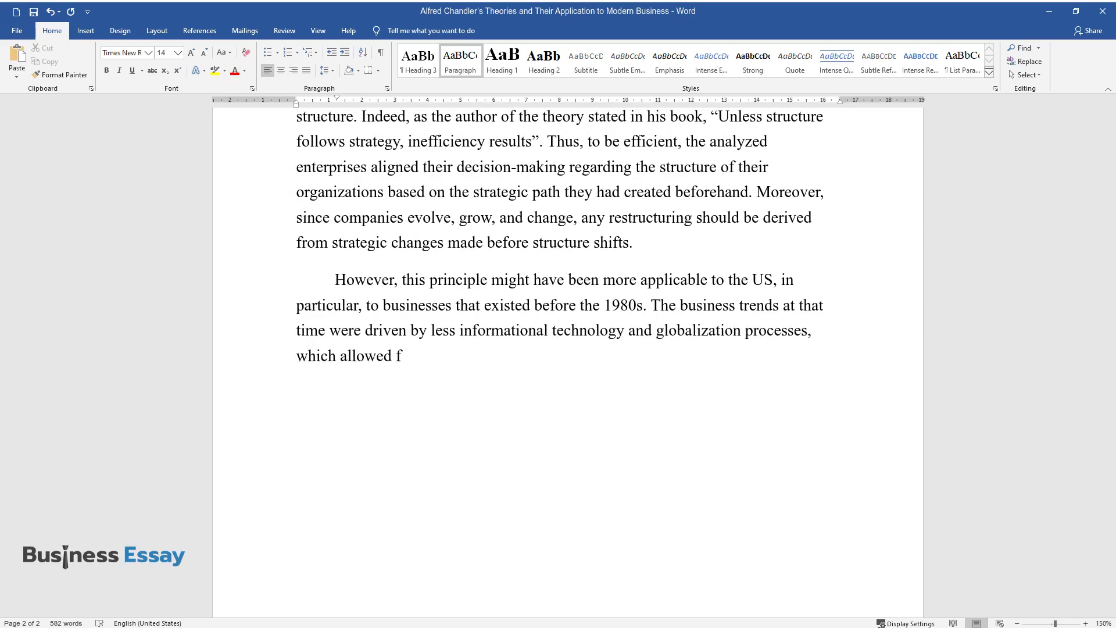
pyautogui.write('or more linear planning of the o')
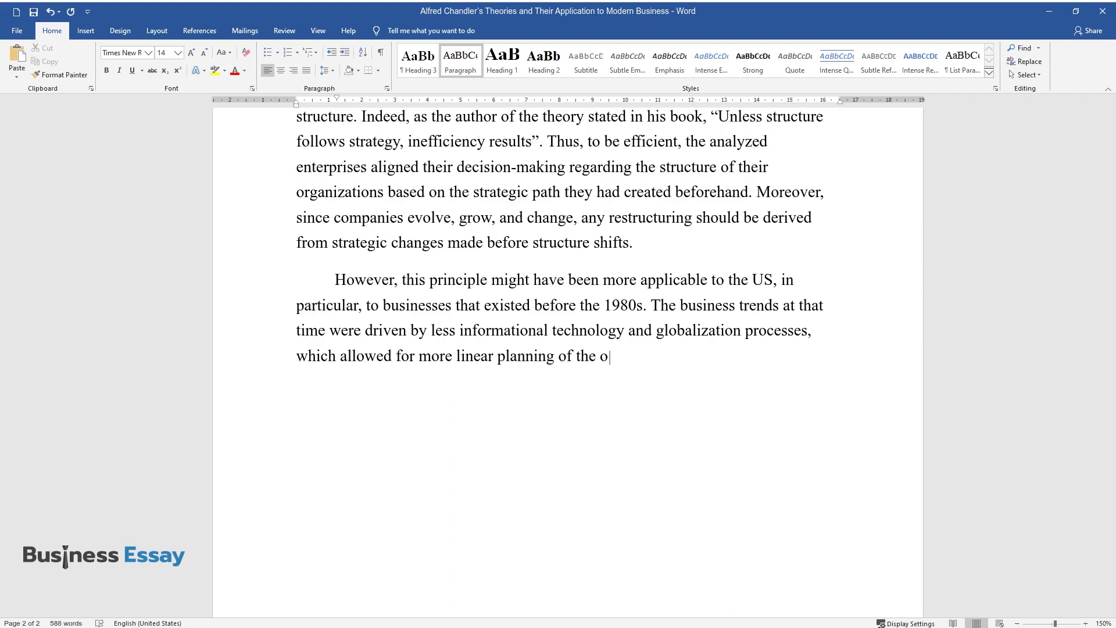
pyautogui.write('rganizational lifecycle. Nonethele')
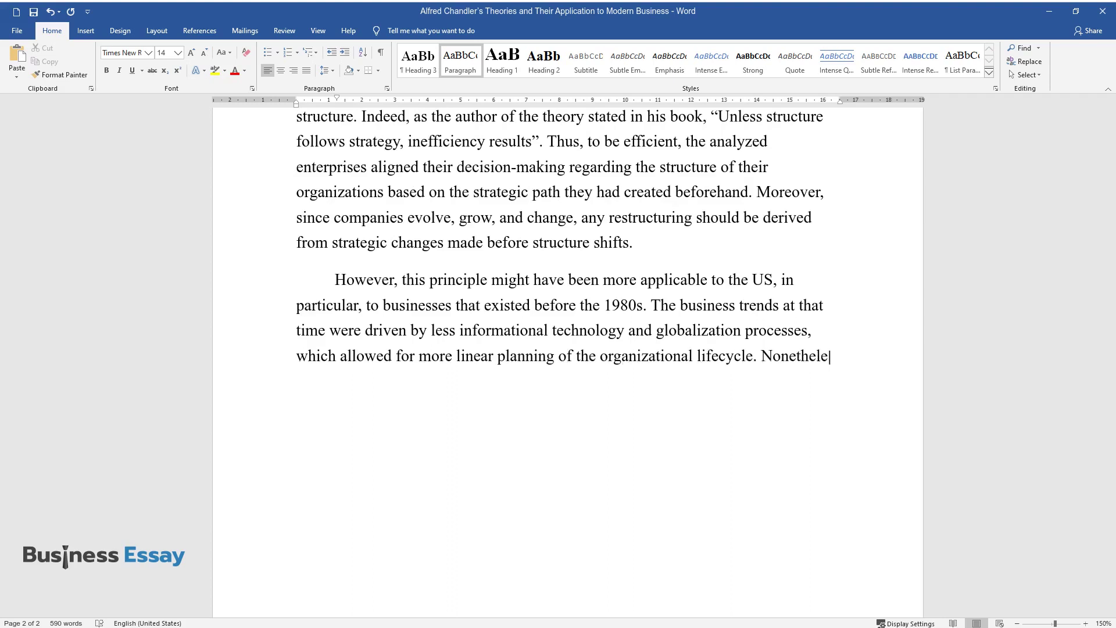
# - Write the "Nonetheless" sentence stating that the modern business world requires a more flexible approach to the creation of strategy and structure
pyautogui.write('ss, the modern business world req')
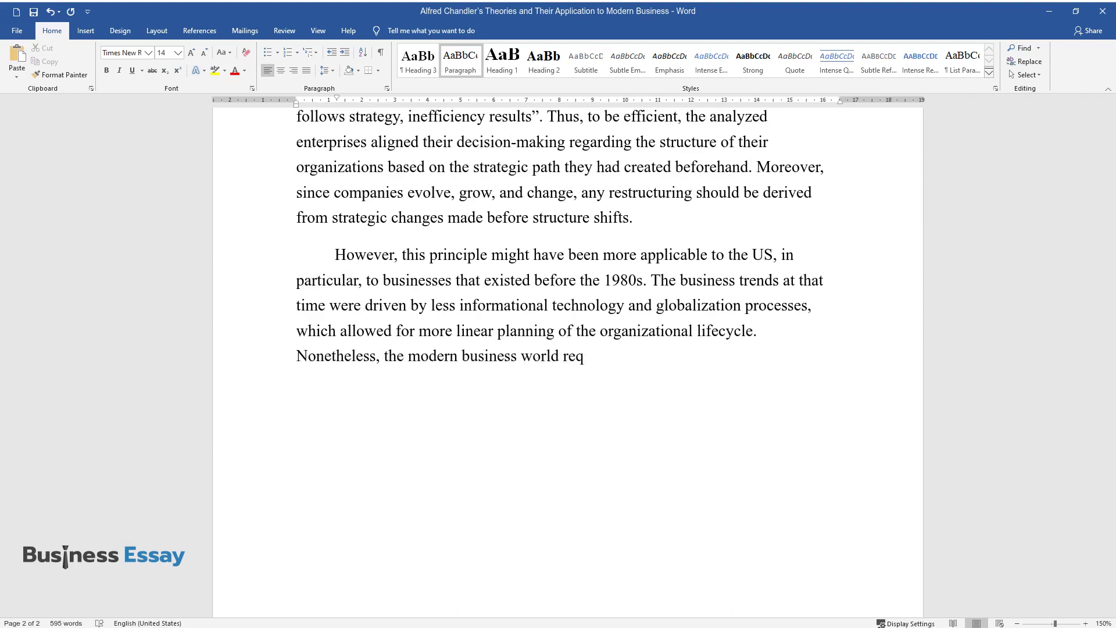
pyautogui.write('uires a more flexible approach to ')
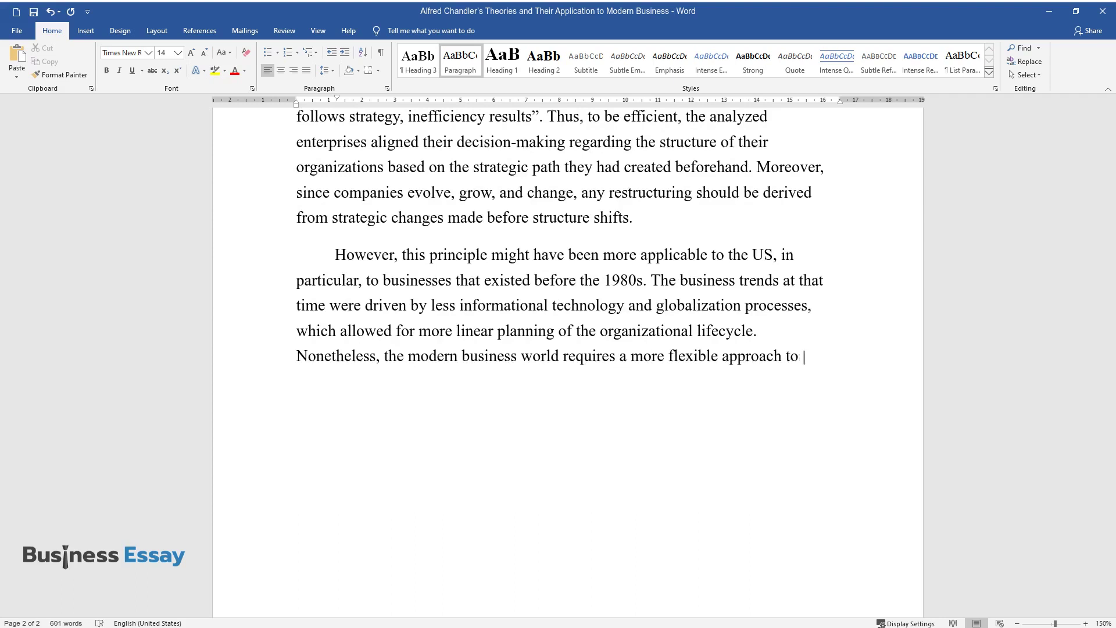
pyautogui.write('the creation of strategy and stru')
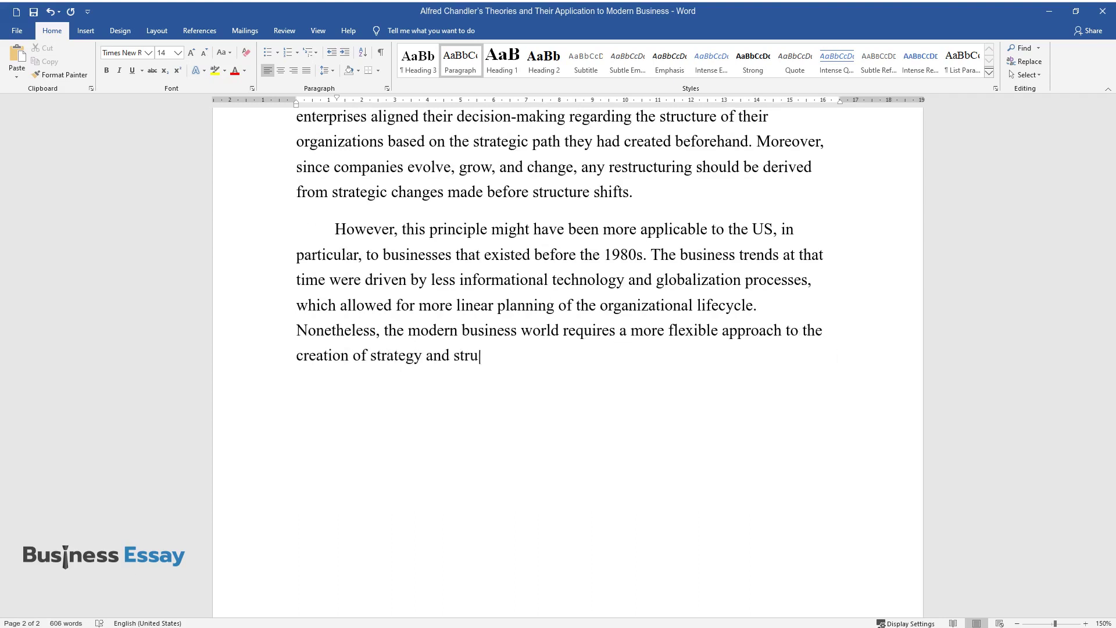
# - End the paragraph stating that local cultures and economic processes influence national managerial enterprise patterns, so a generalized approach might not be practical for all nations
pyautogui.write('cture. Indeed, given that national patterns in the manager')
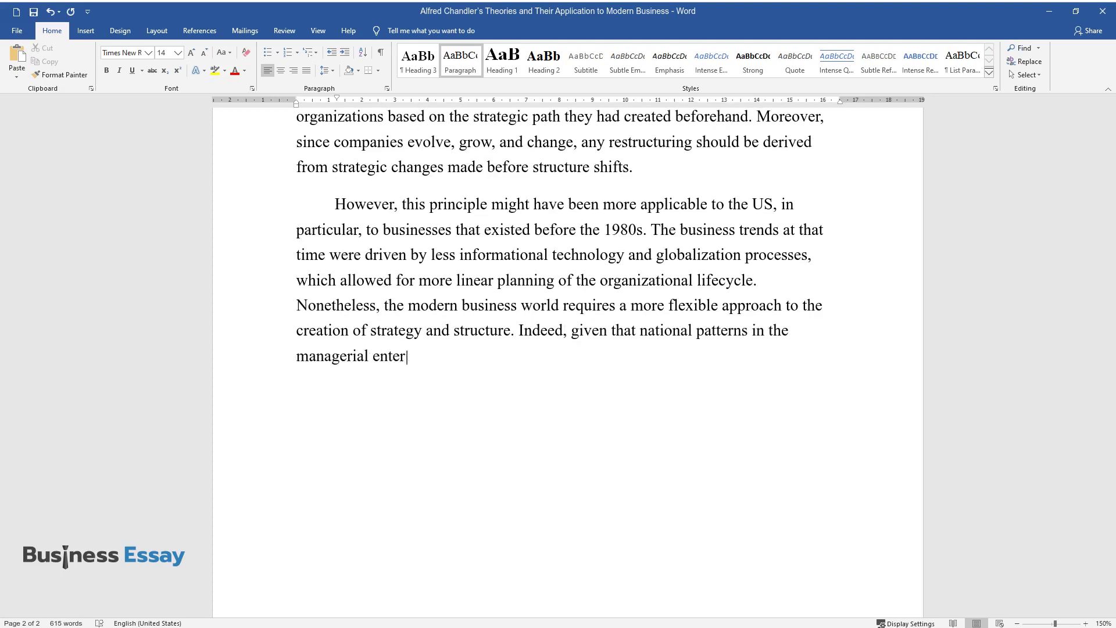
pyautogui.write('ial enterprise are influenced by local cul')
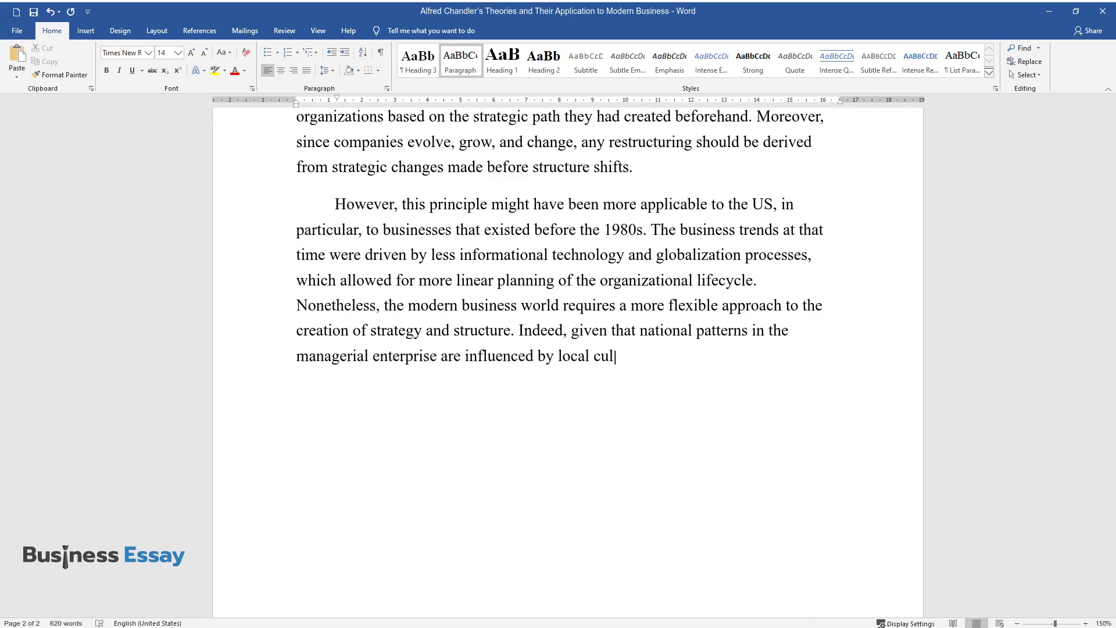
pyautogui.write('tures and economic processes, particularly')
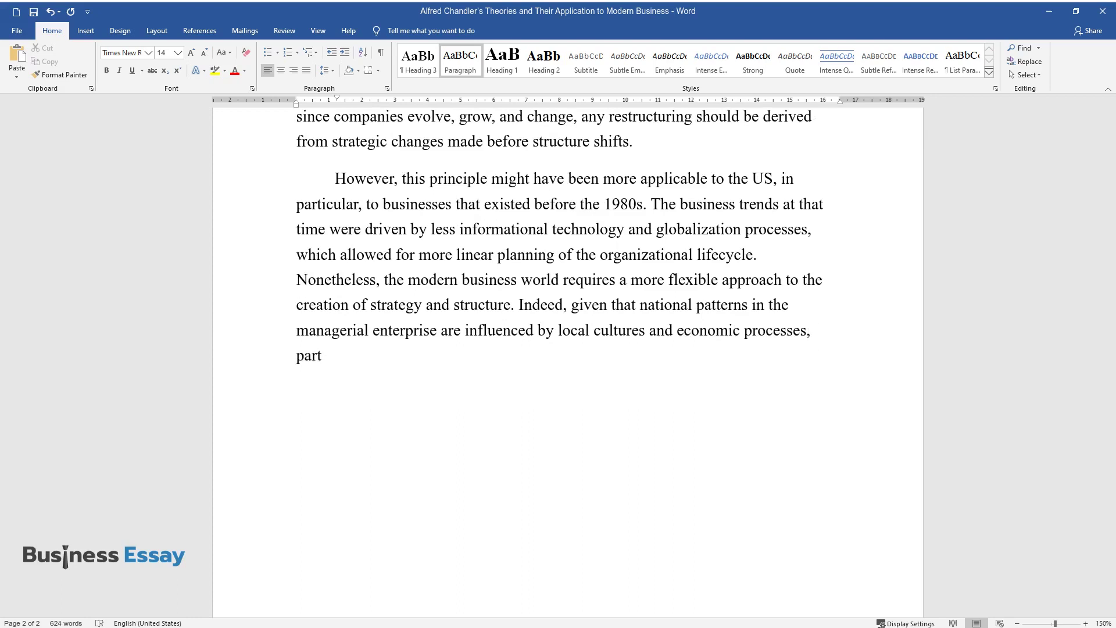
pyautogui.write(' for a given state, a gen')
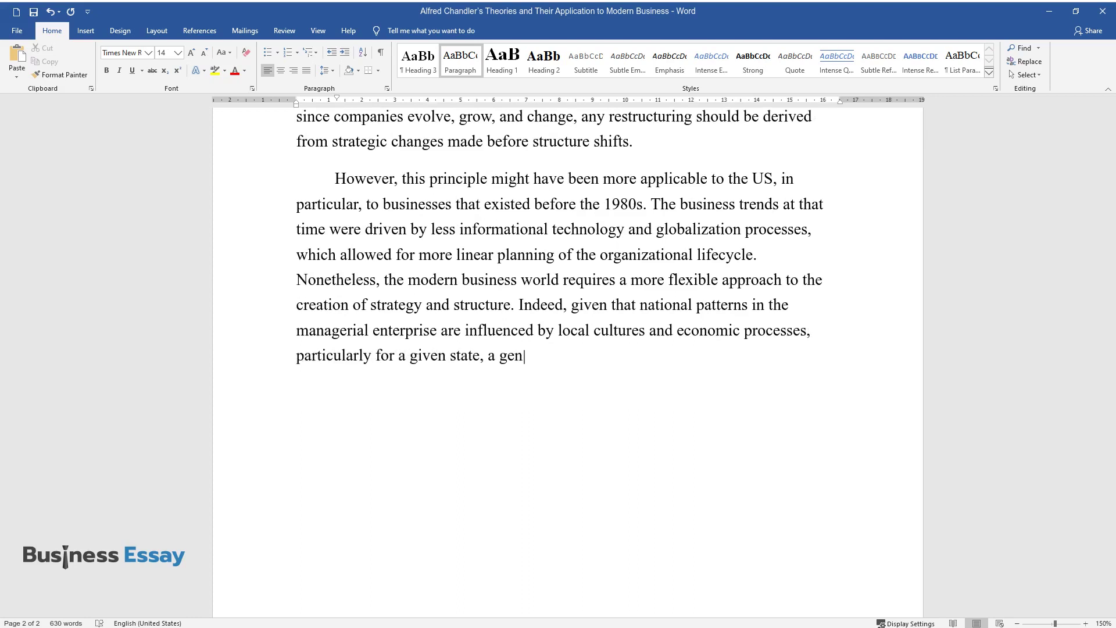
pyautogui.write('eralized approach might not be pr')
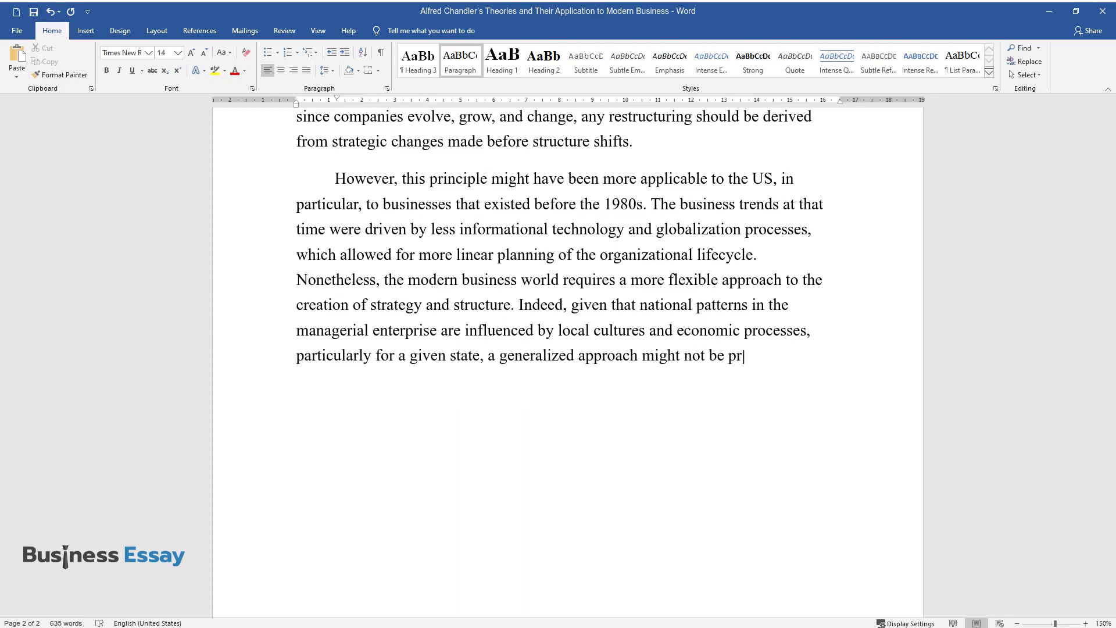
pyautogui.write('actical for all nations.')
pyautogui.press('Return')
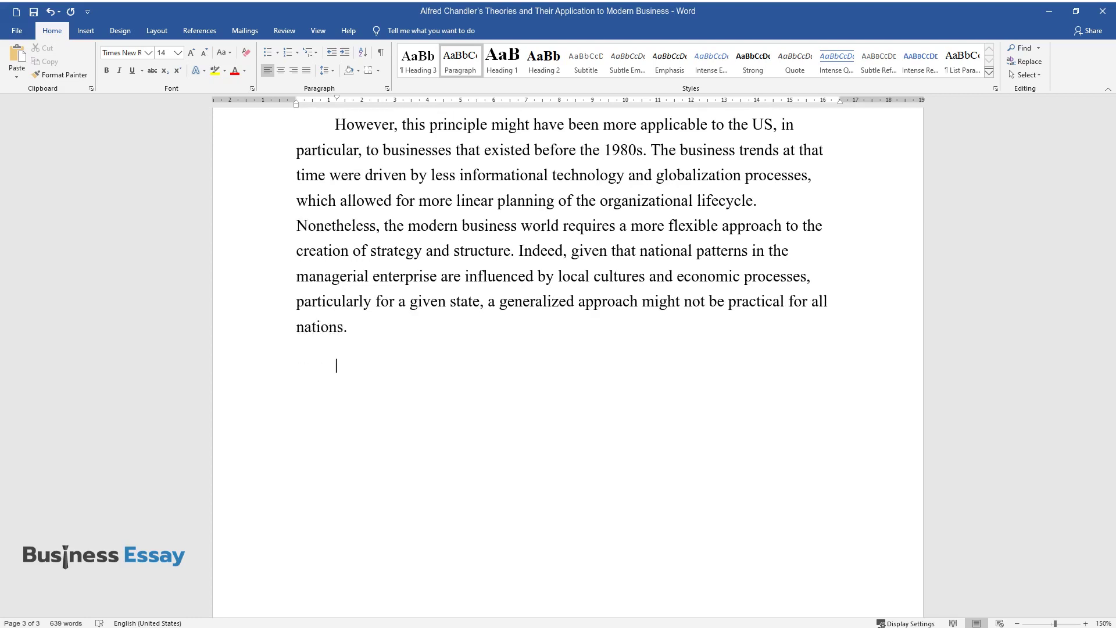
# - Start a paragraph stating that this tendency is validated by differences in people's cultural predispositions to live and behave at work, impacting corporate styles and decision-making
pyautogui.write('This tendency is validate')
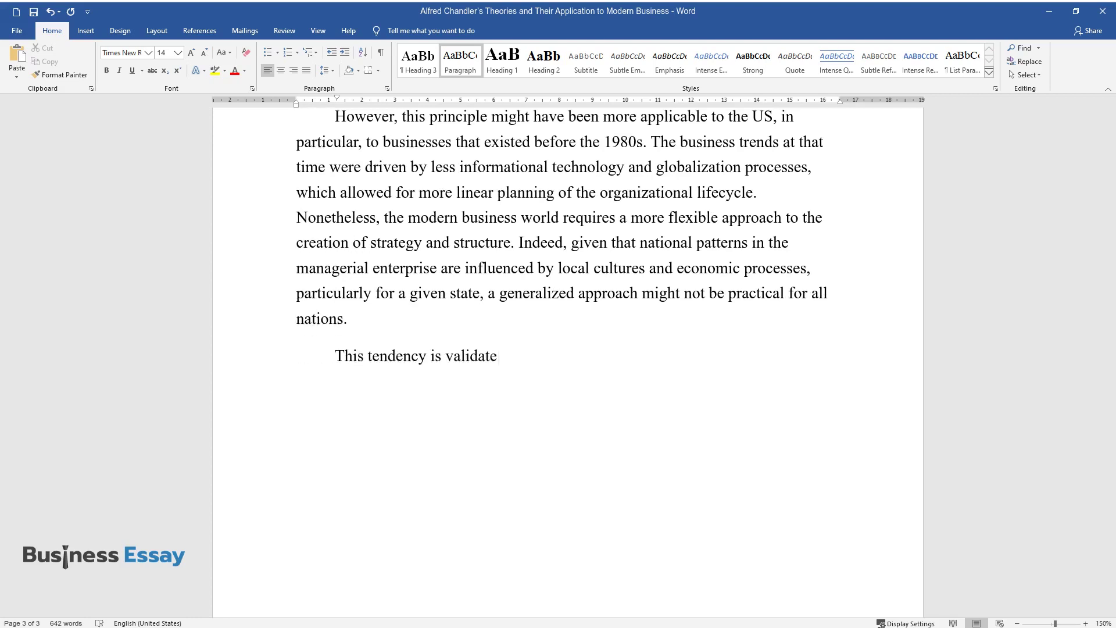
pyautogui.write("d by the differences in people's cultural pr")
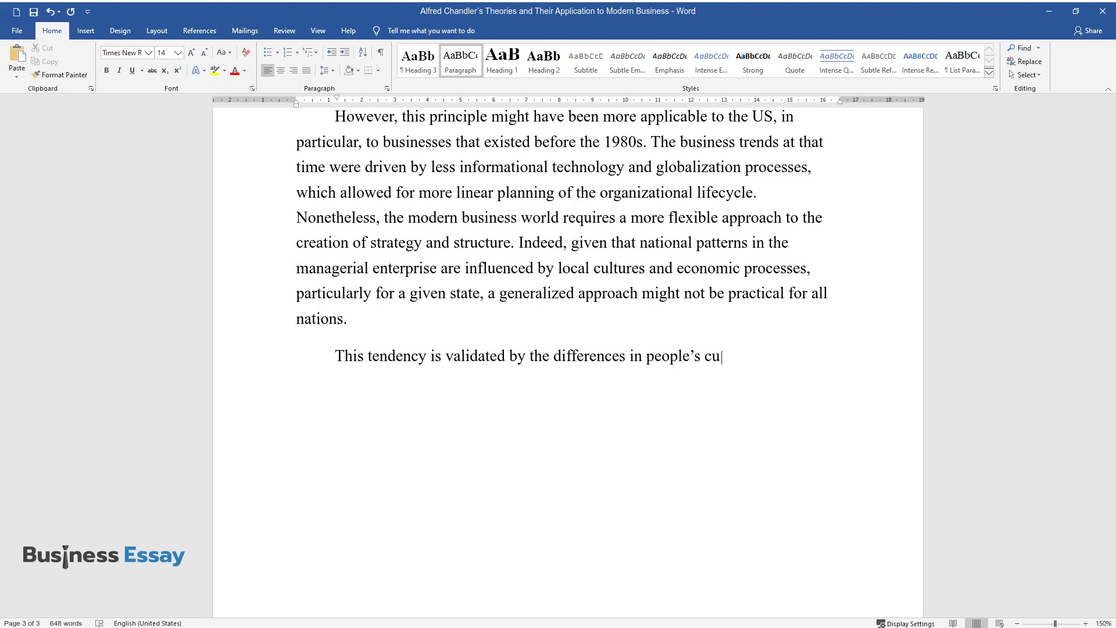
pyautogui.write('edispositions to lead thei')
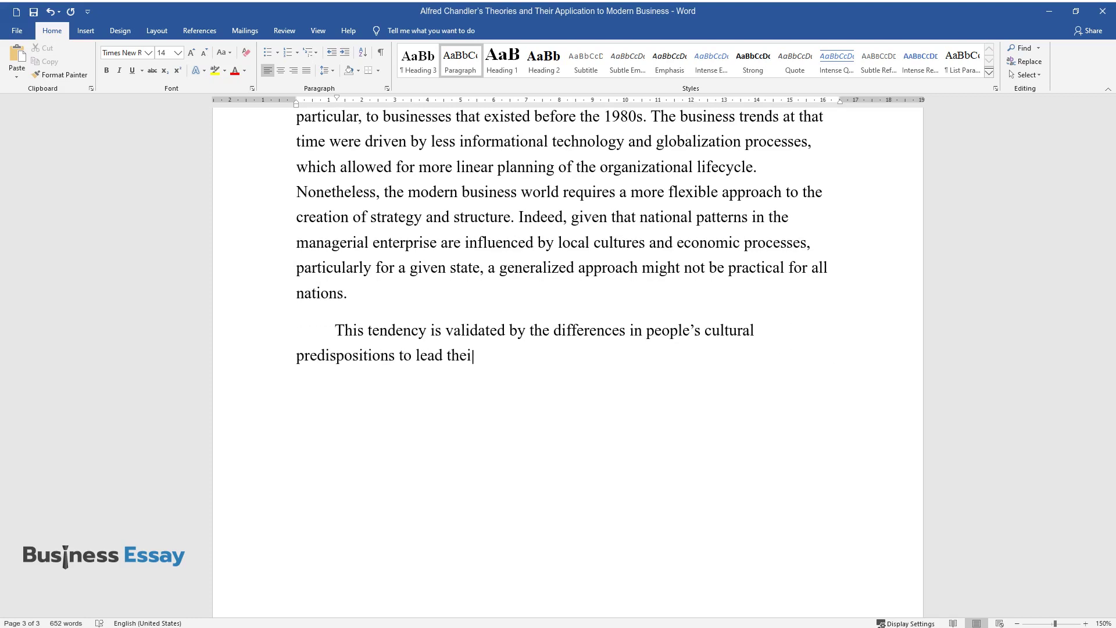
pyautogui.write('r lives and behave at work, ultimat')
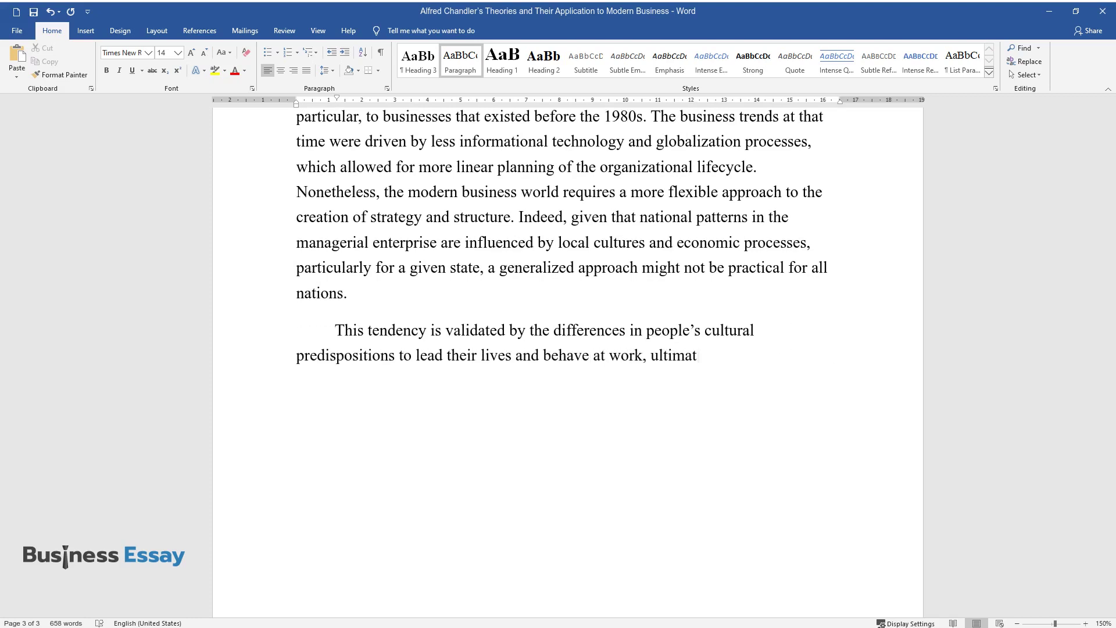
pyautogui.write('ely impacting corporate styles and decision')
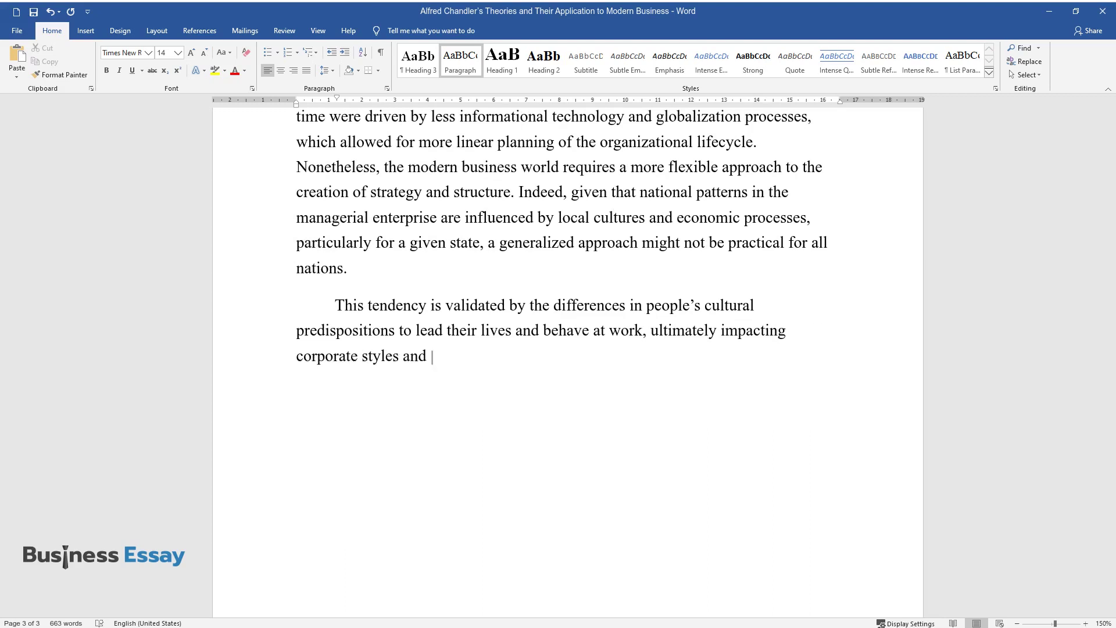
pyautogui.write('-making. Thus, national co')
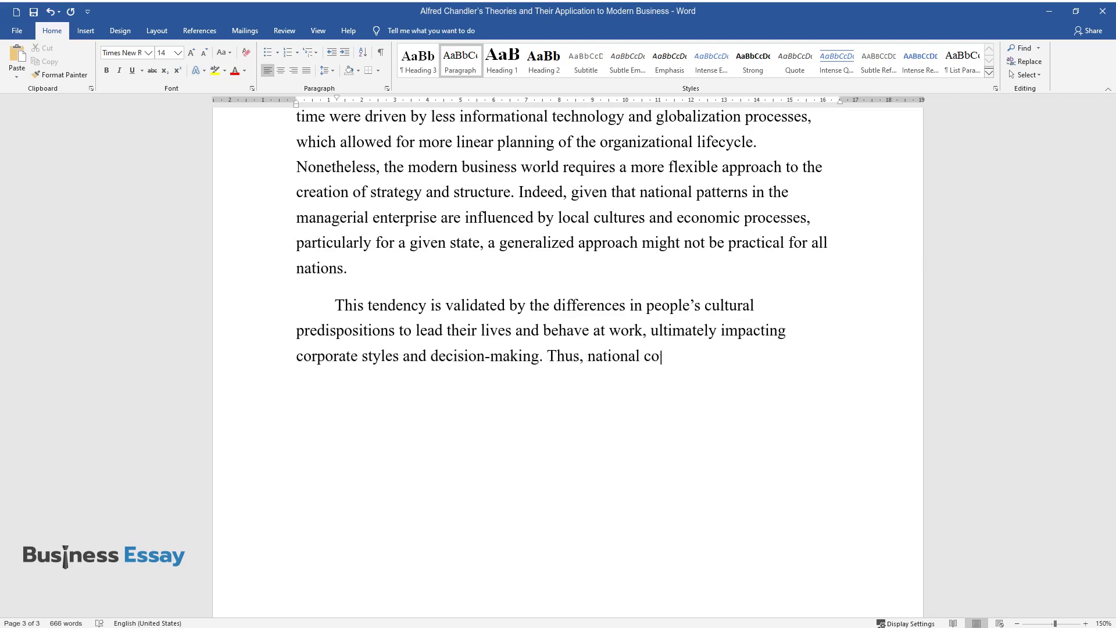
# - End the paragraph with a "Thus" sentence stating that national contexts' differences play a more significant role in modern business, so Chandler's approach might require updating and alteration
pyautogui.write("ntexts' differences play a more sign")
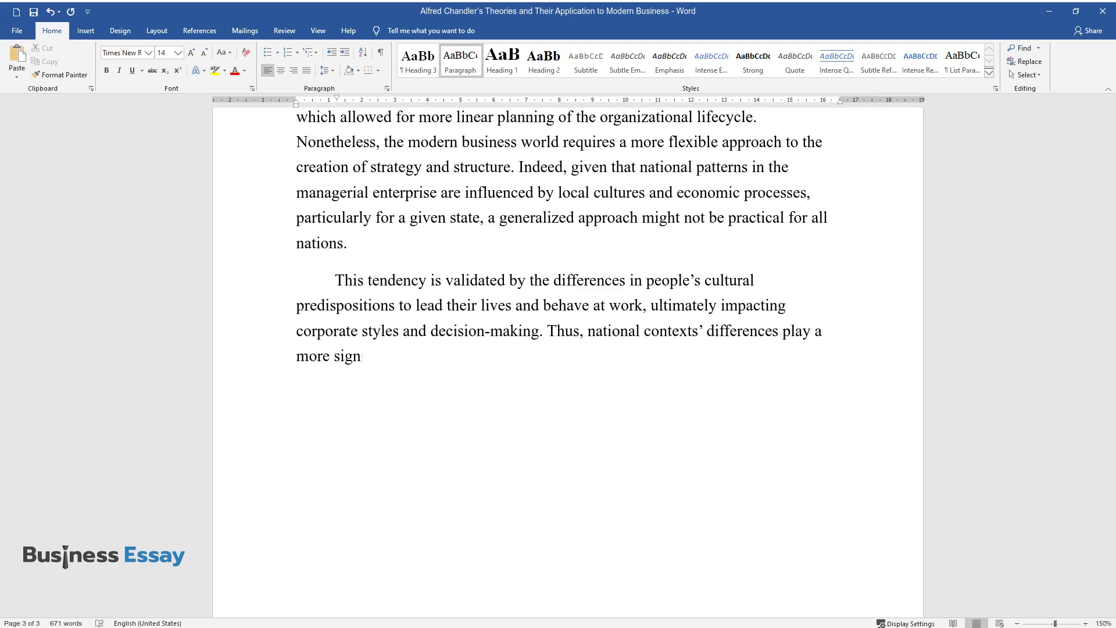
pyautogui.write('ificant role in the modern business')
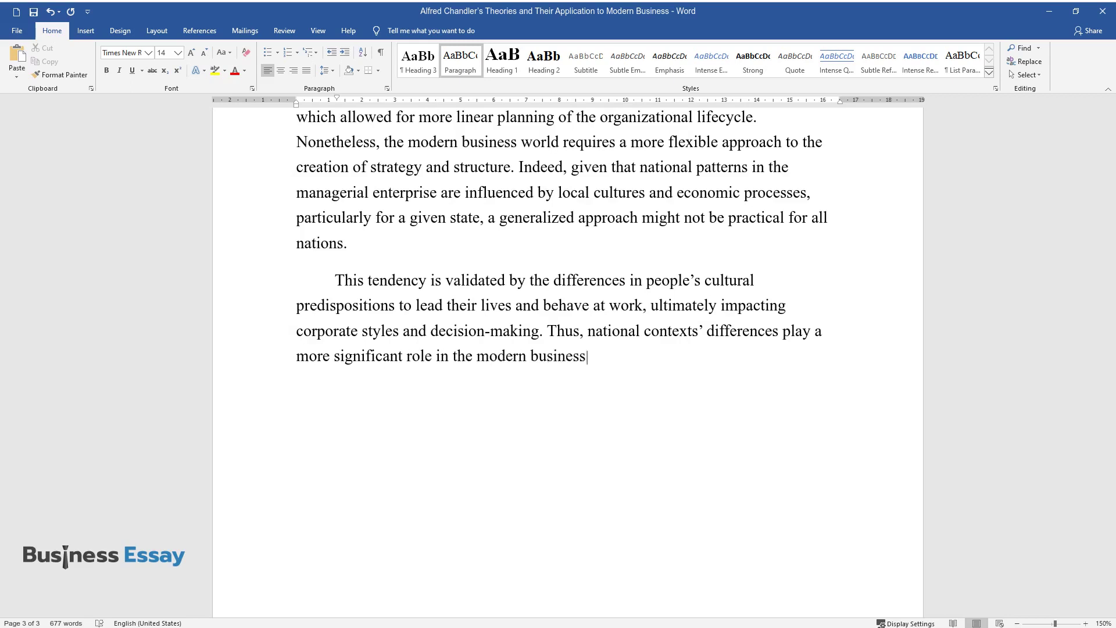
pyautogui.write(" world, which is why Chandler's approach mig")
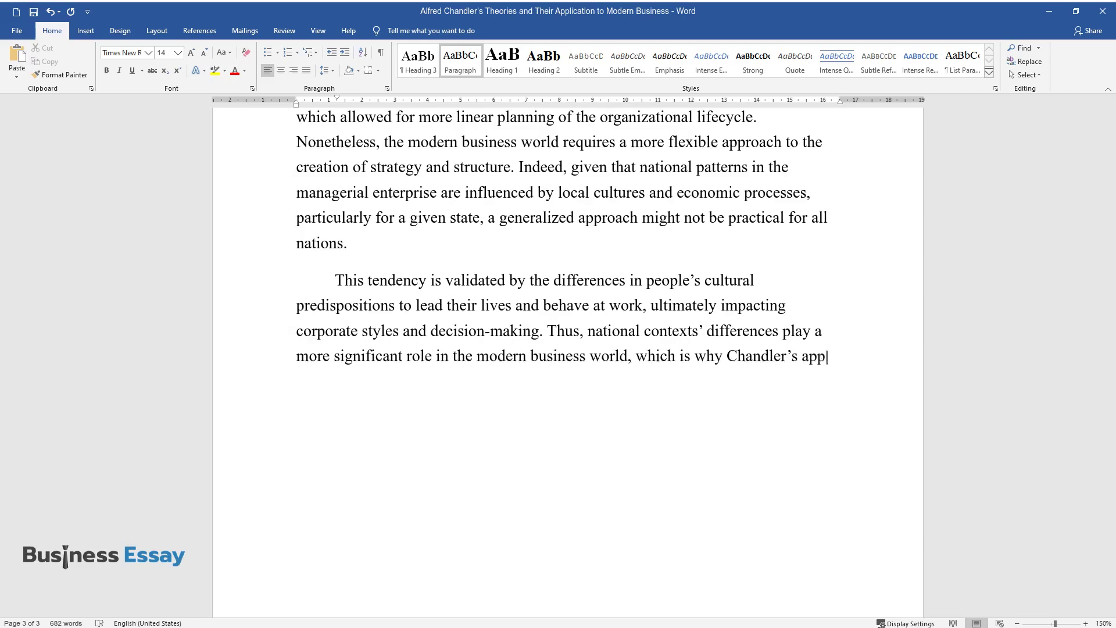
pyautogui.write('ht require updating and al')
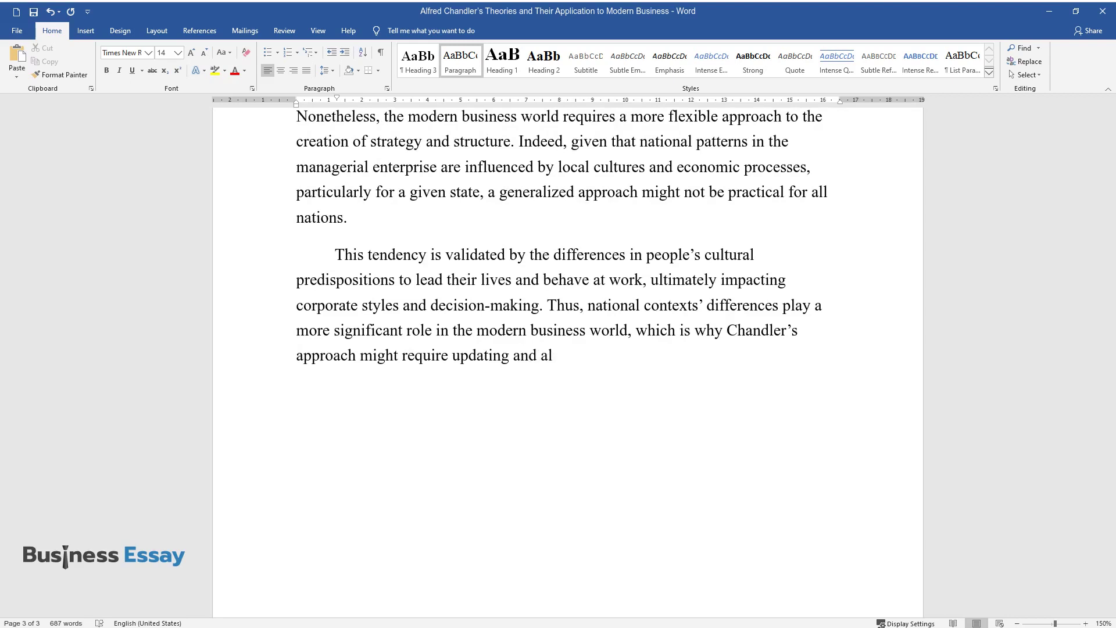
pyautogui.write('teration.')
pyautogui.press('Return')
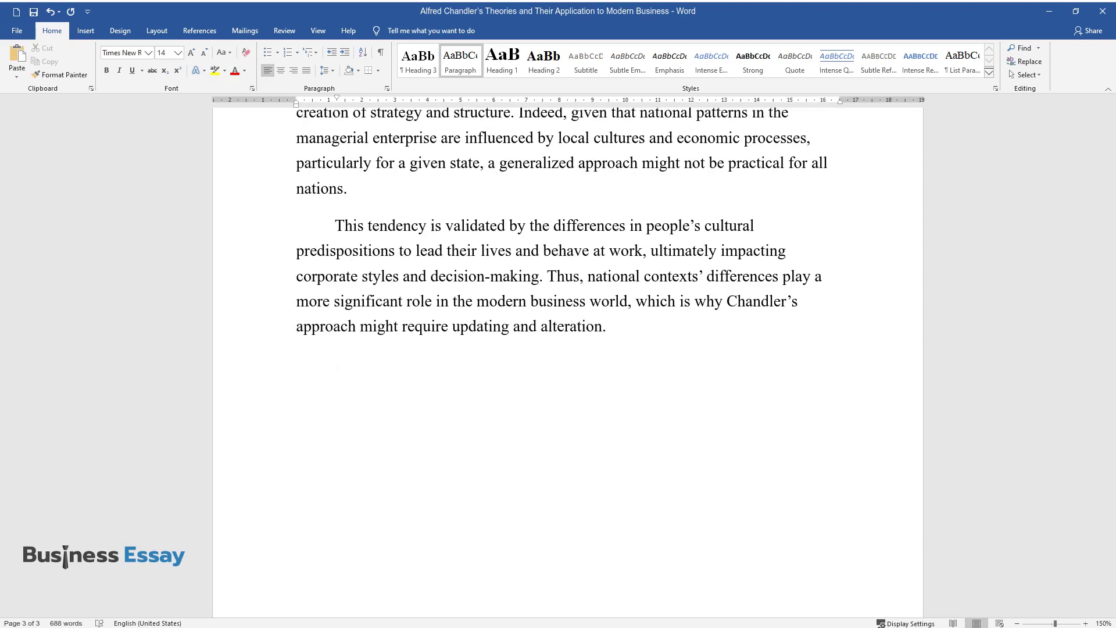
# - Start a paragraph exemplifying how Chandler's theory fails to address national business contexts by comparing the automotive industry in China, Germany, Japan, the US, and the UK
pyautogui.write('To exemplify how Chandler’s the')
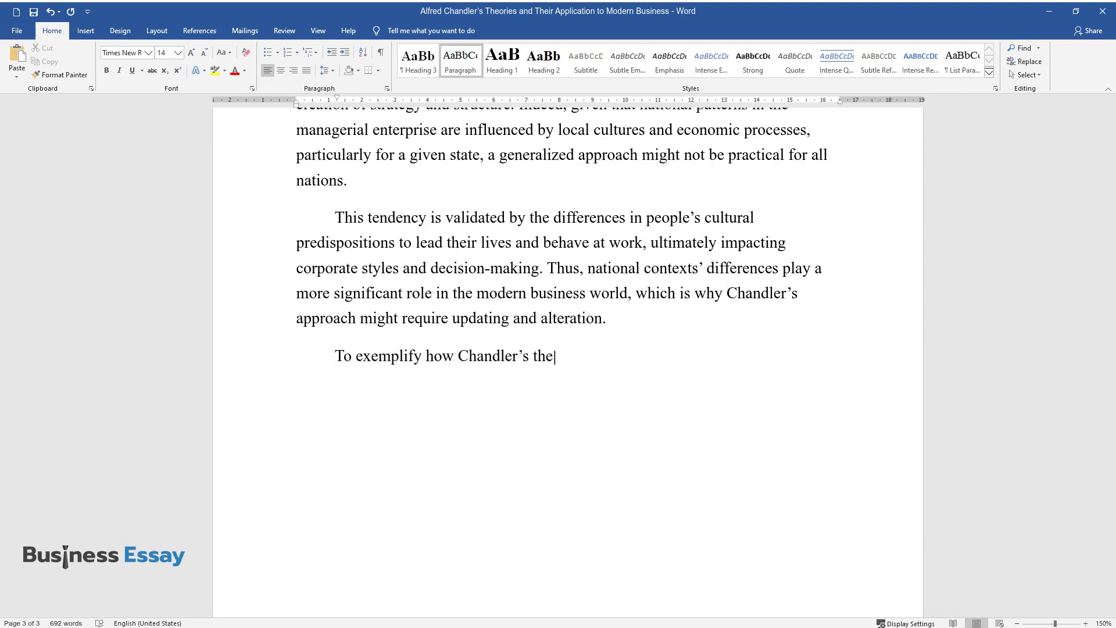
pyautogui.write("r's theory fails to address national business contexts, ")
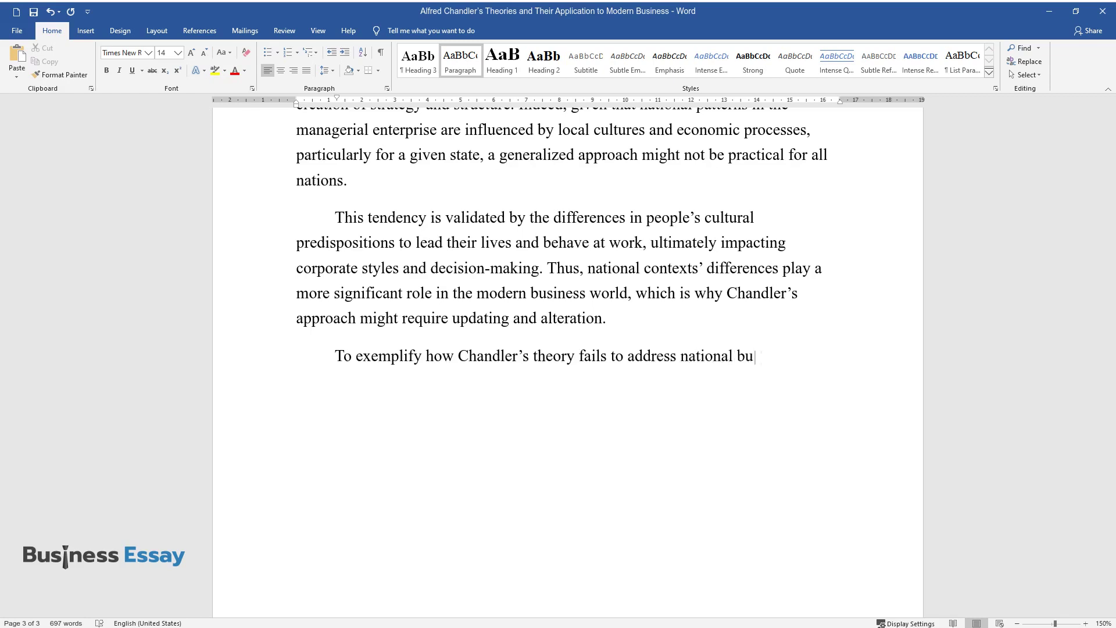
pyautogui.write('one might compar')
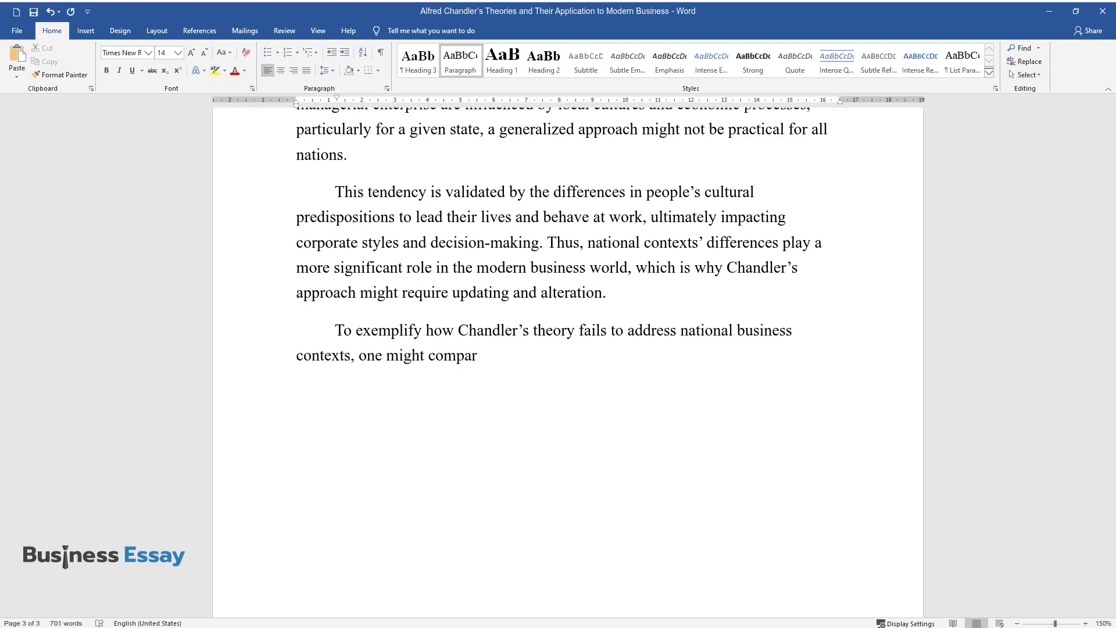
pyautogui.write('e the automotive industry in Chi')
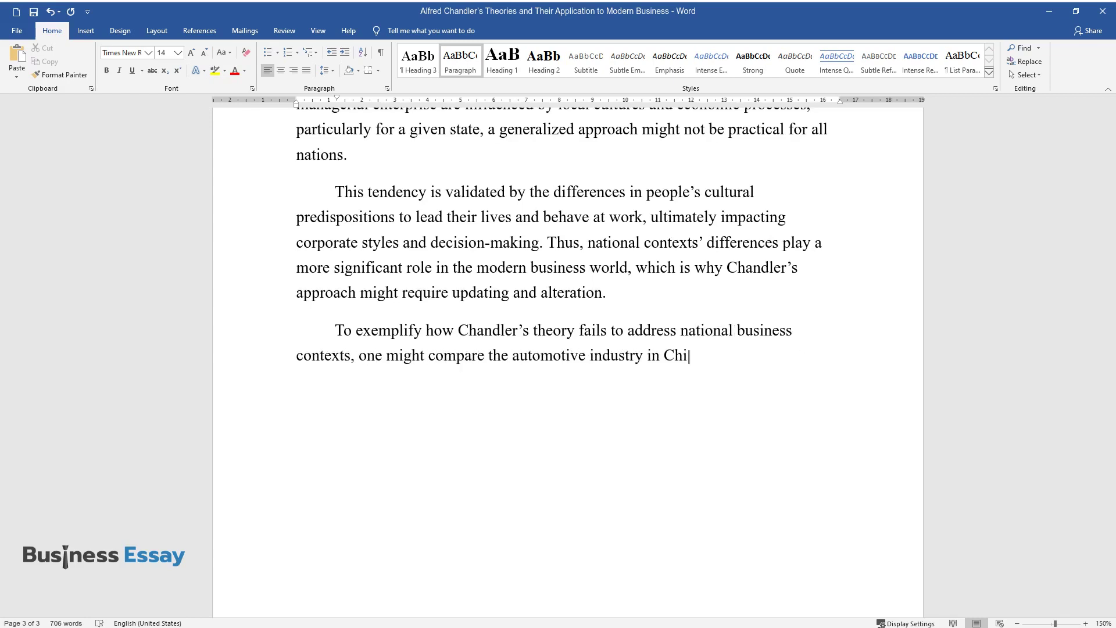
pyautogui.write('na, Germany, Japan, the US, and ')
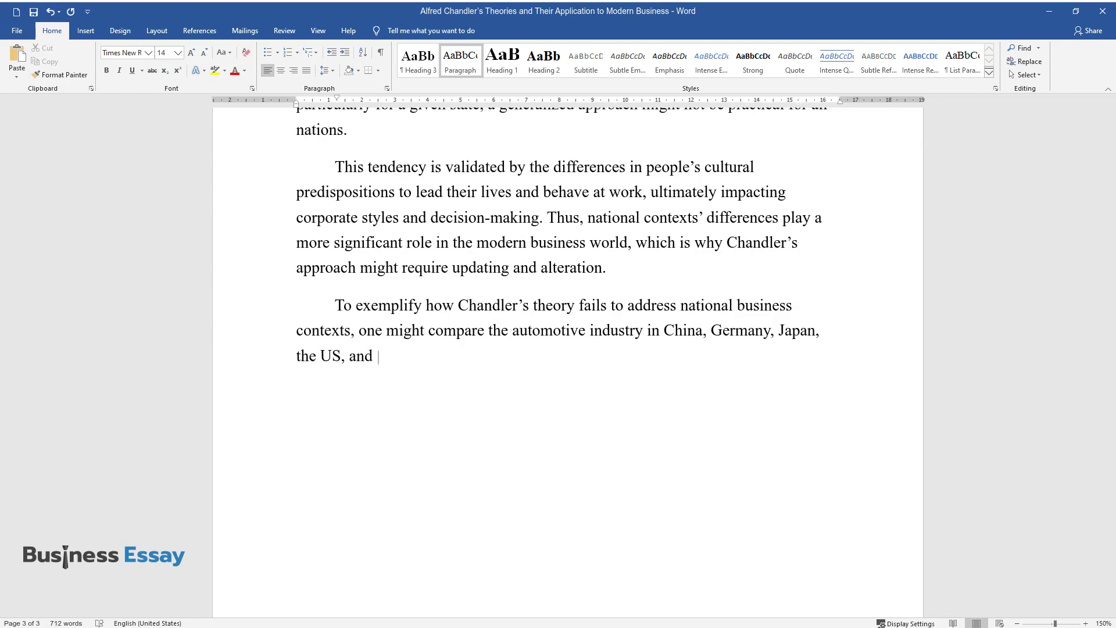
pyautogui.write('the UK. Indeed, with their large')
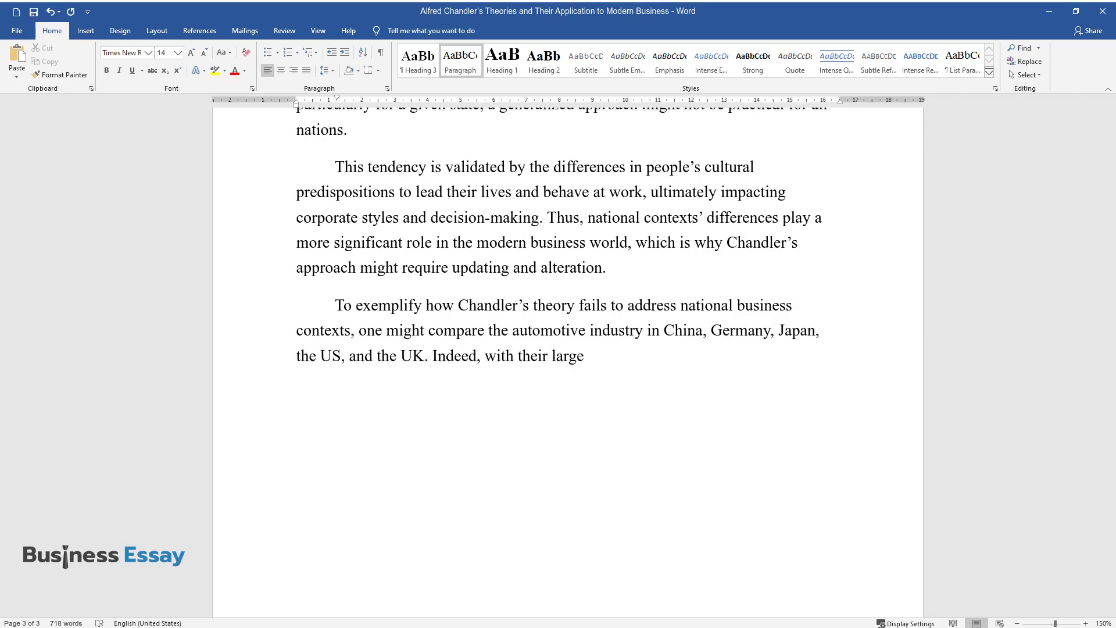
# - State that the US and UK might be able to implement strategic planning to guide structure, and that culture, essential to enterprise management, predetermines strategic planning
pyautogui.write(' domestic economies, the US and U')
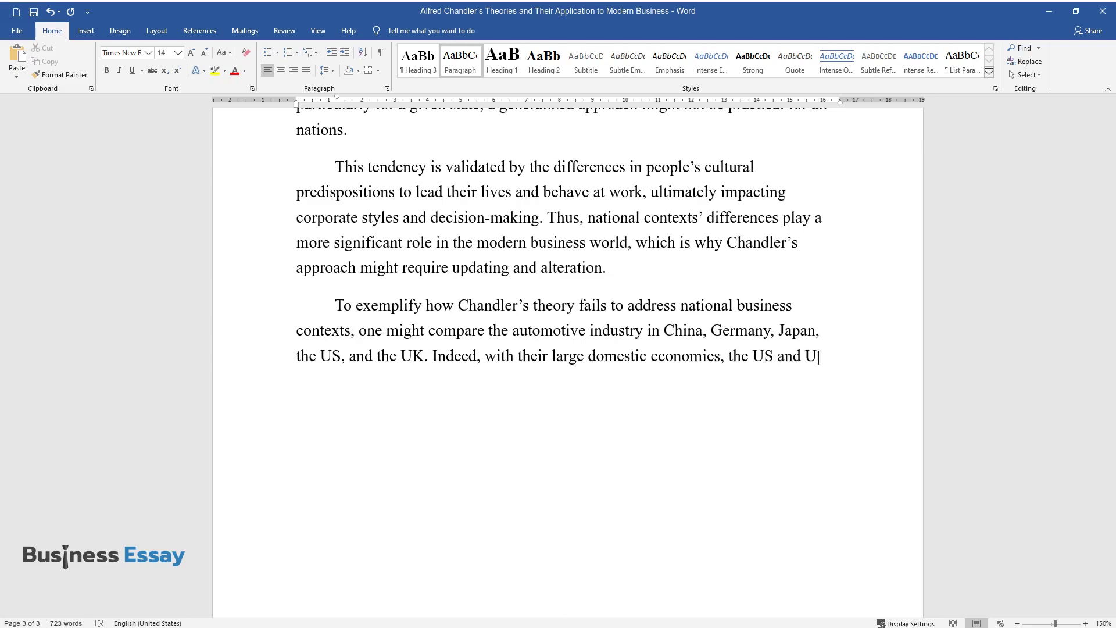
pyautogui.write('K might be able to implement str')
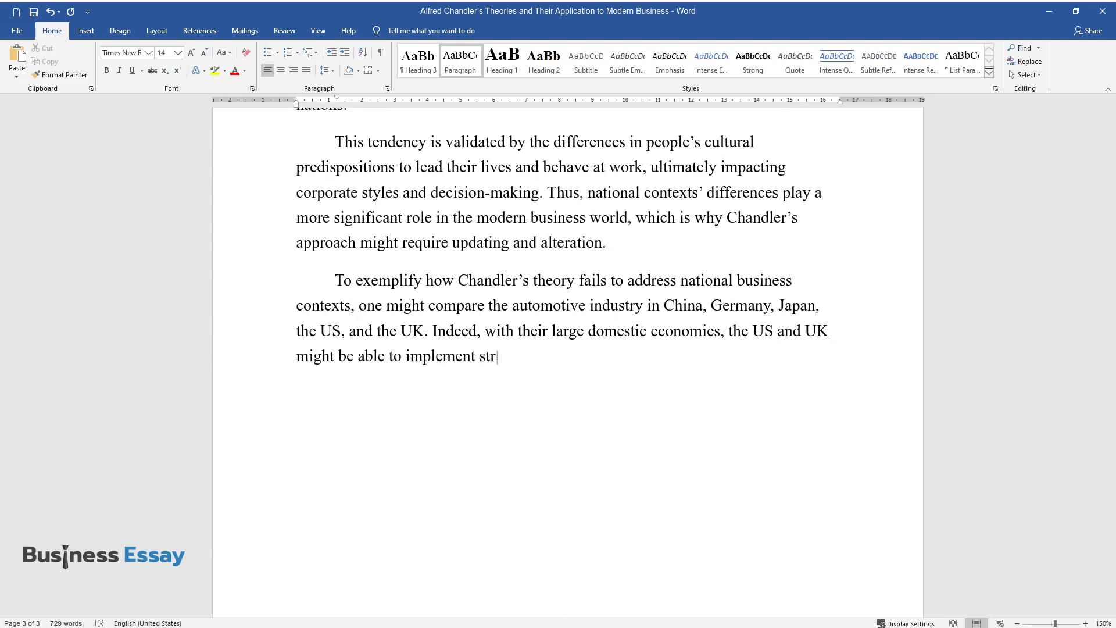
pyautogui.write('ategic planning to guide structu')
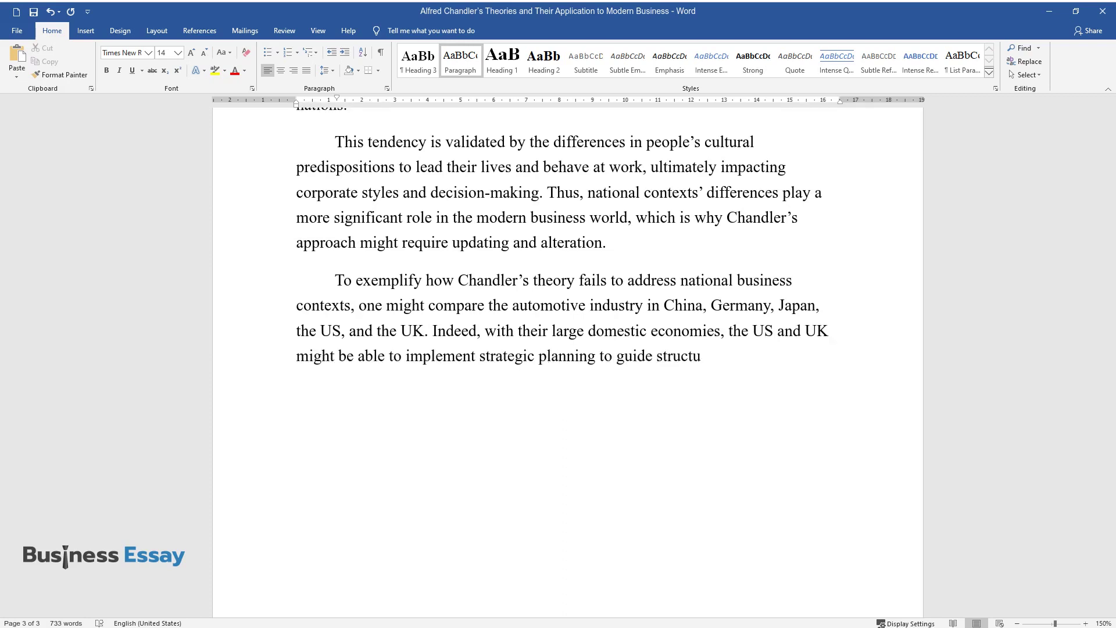
pyautogui.write('re. Since culture is essential to')
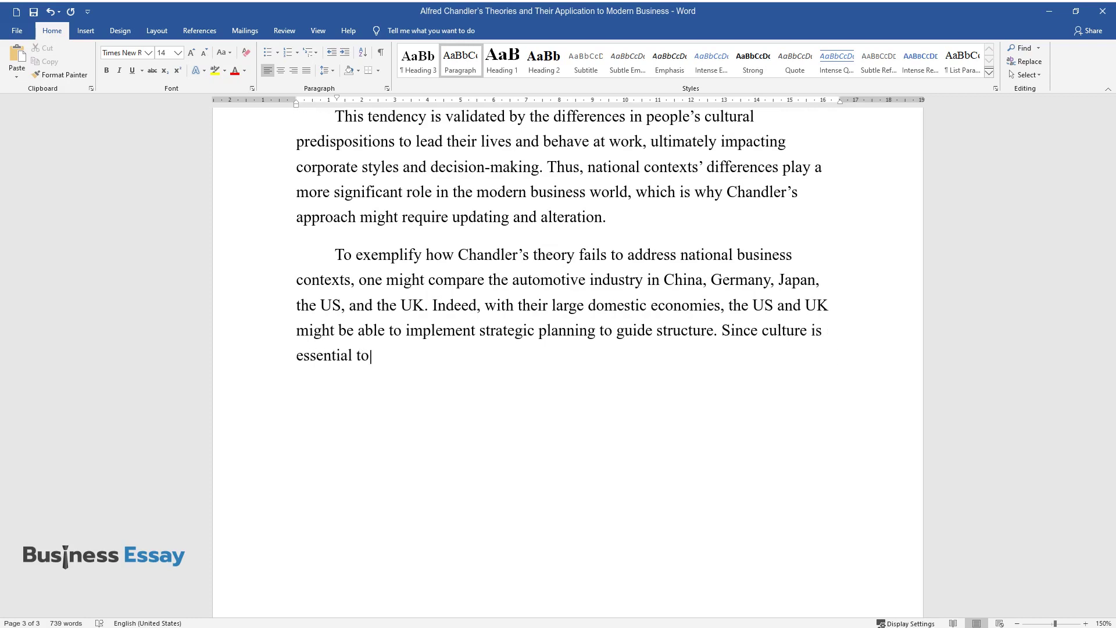
pyautogui.write(' enterprise management, it prede')
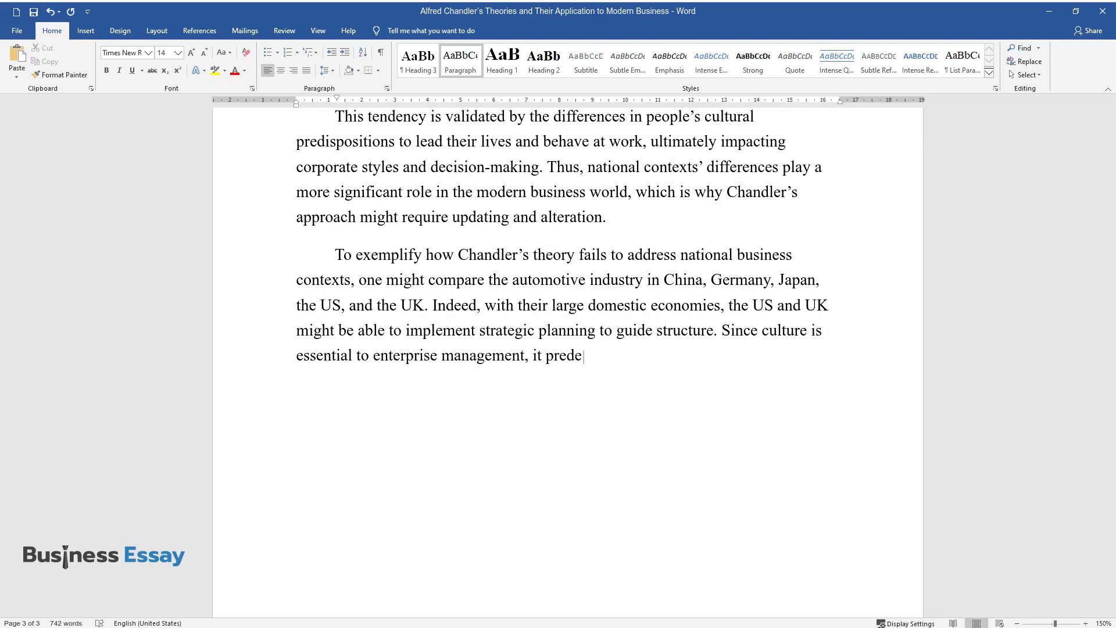
pyautogui.write('termines strategic planning. As')
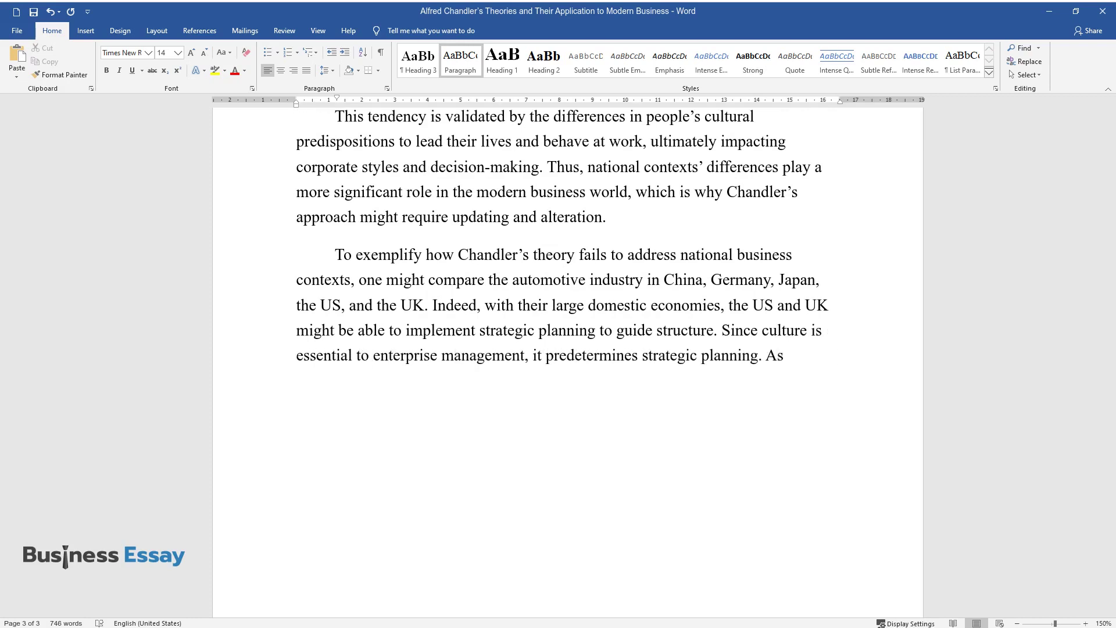
# - Use the General Motors example to state that the US automotive industry is improvement-driven and competition-oriented, shaped by an individualistic philosophy
pyautogui.write(' demonstrated in the example of G')
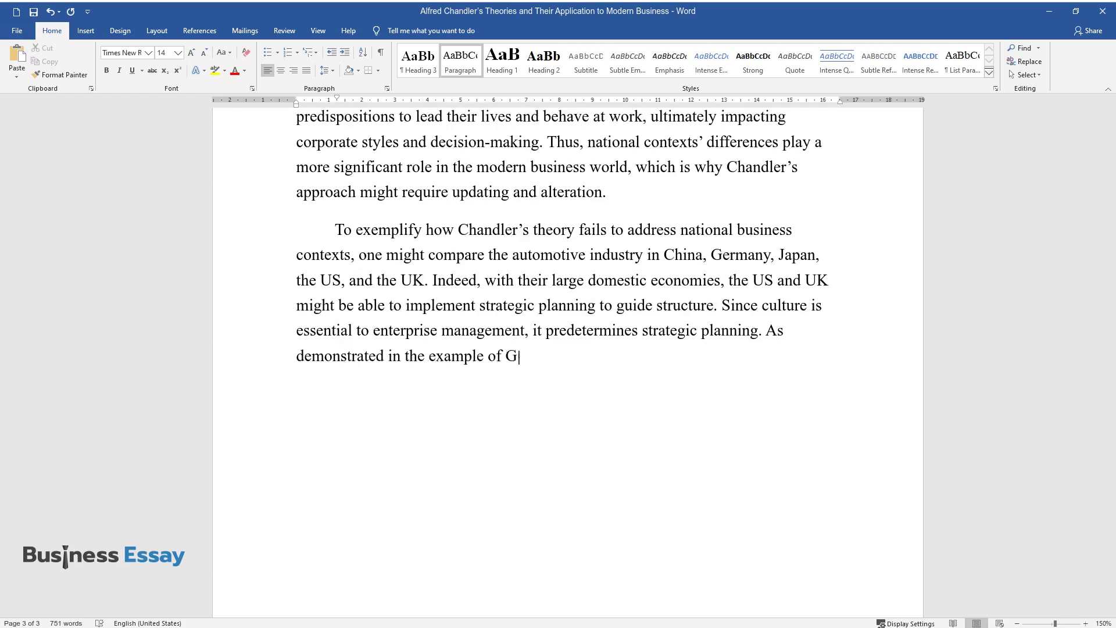
pyautogui.write('eneral Motors, the US automotive ')
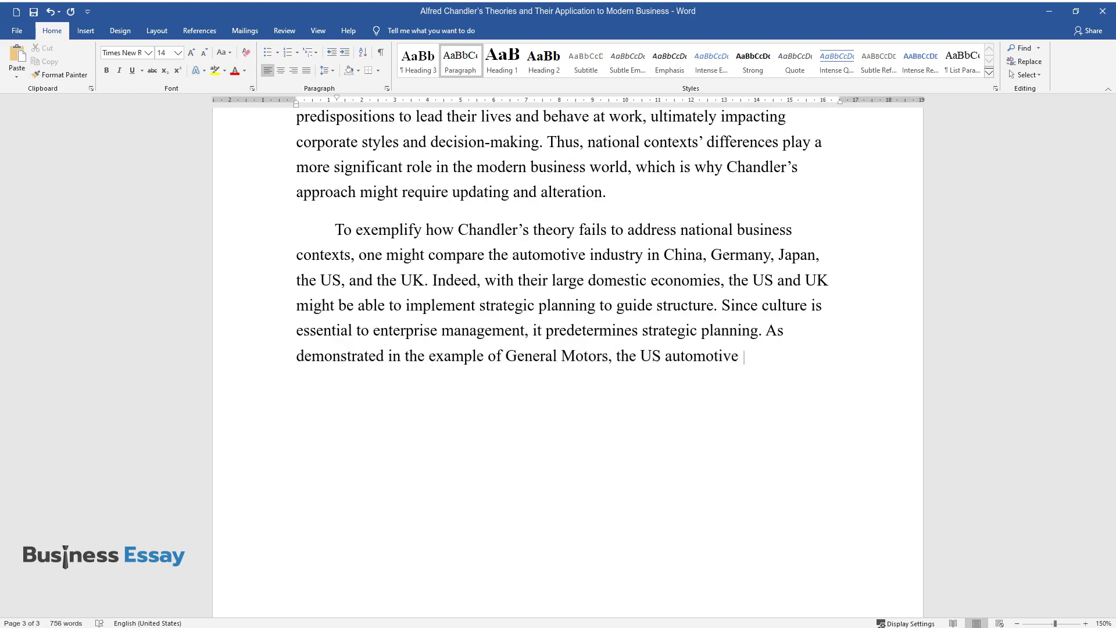
pyautogui.write('industry is improvement-driven a')
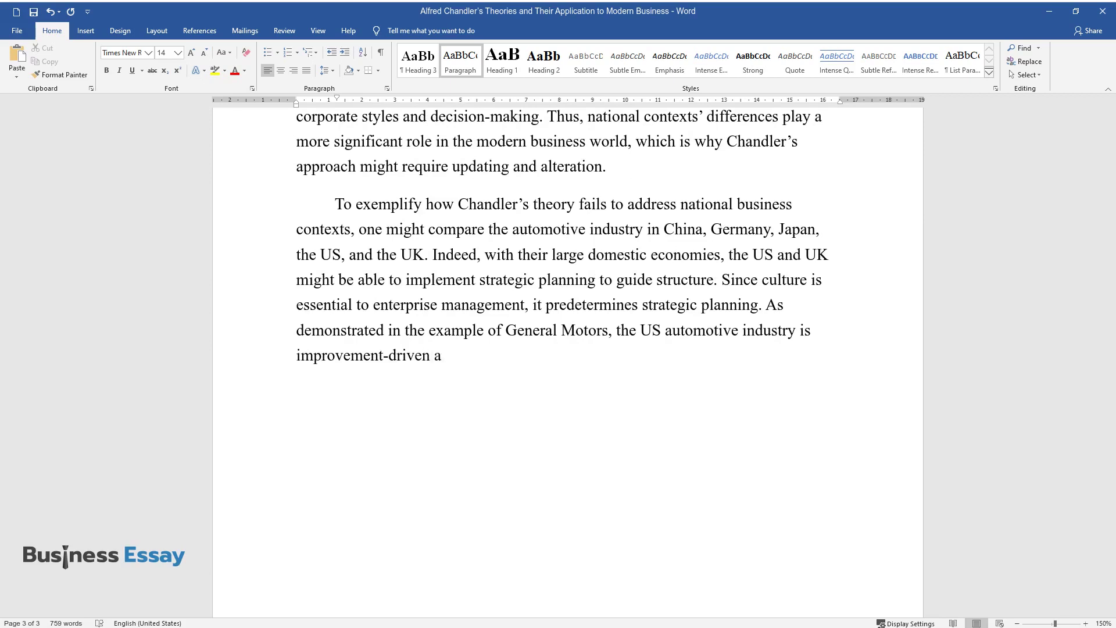
pyautogui.write('nd competition-oriented, which i')
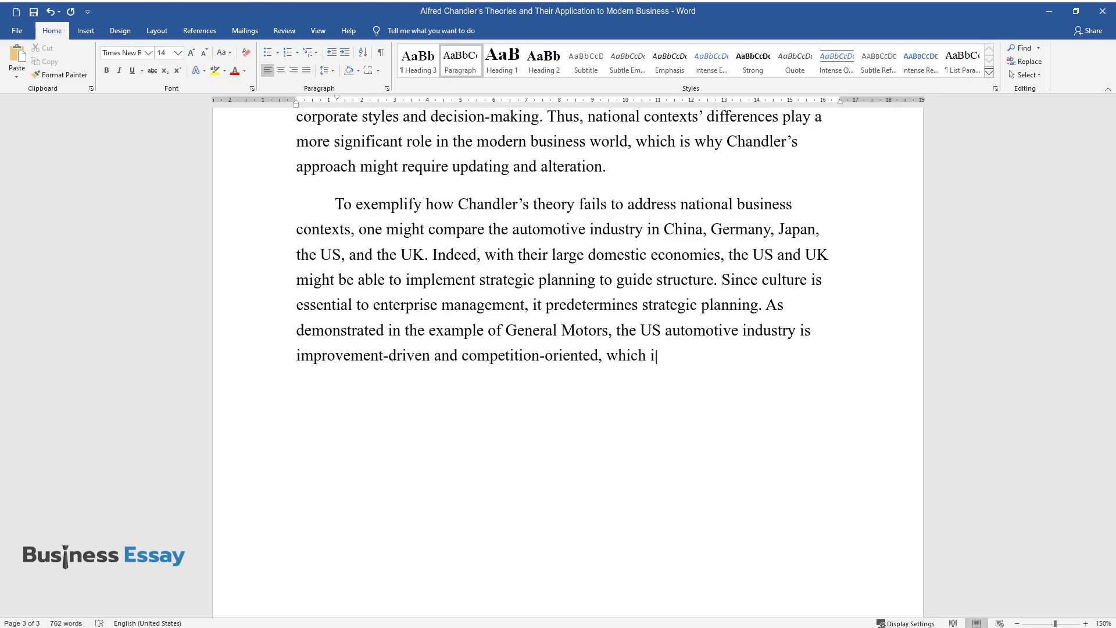
pyautogui.write('s shaped by an individualistic philosophy. Indee')
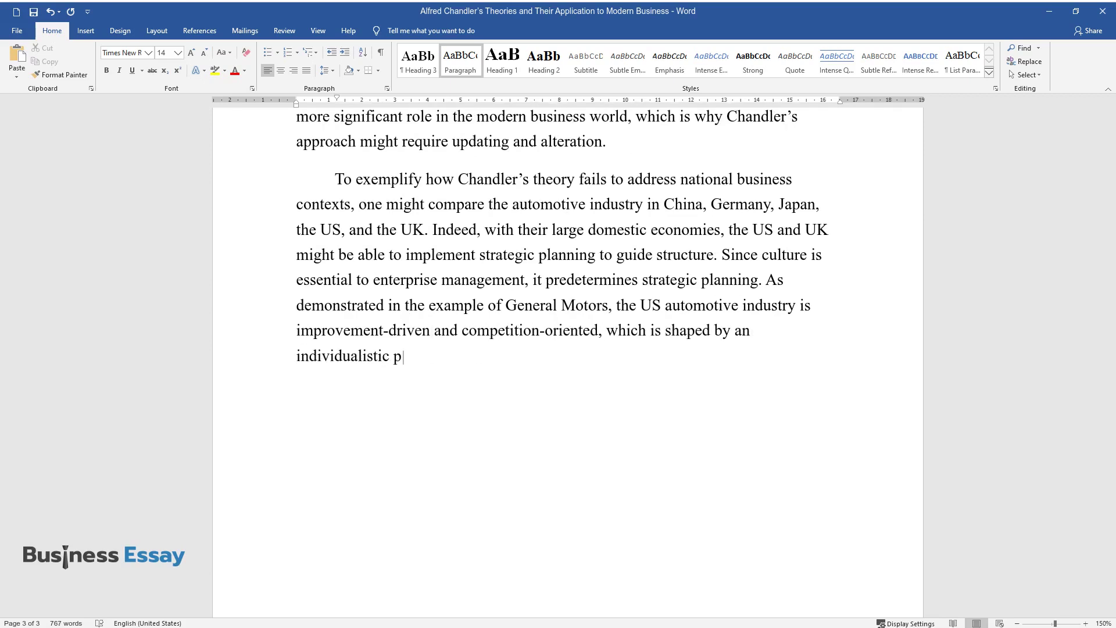
# - End the paragraph stating that the mechanisms of managing an enterprise in the individualist USA would be different from those implemented in China, where collectivism prevails
pyautogui.write('d, since in the U')
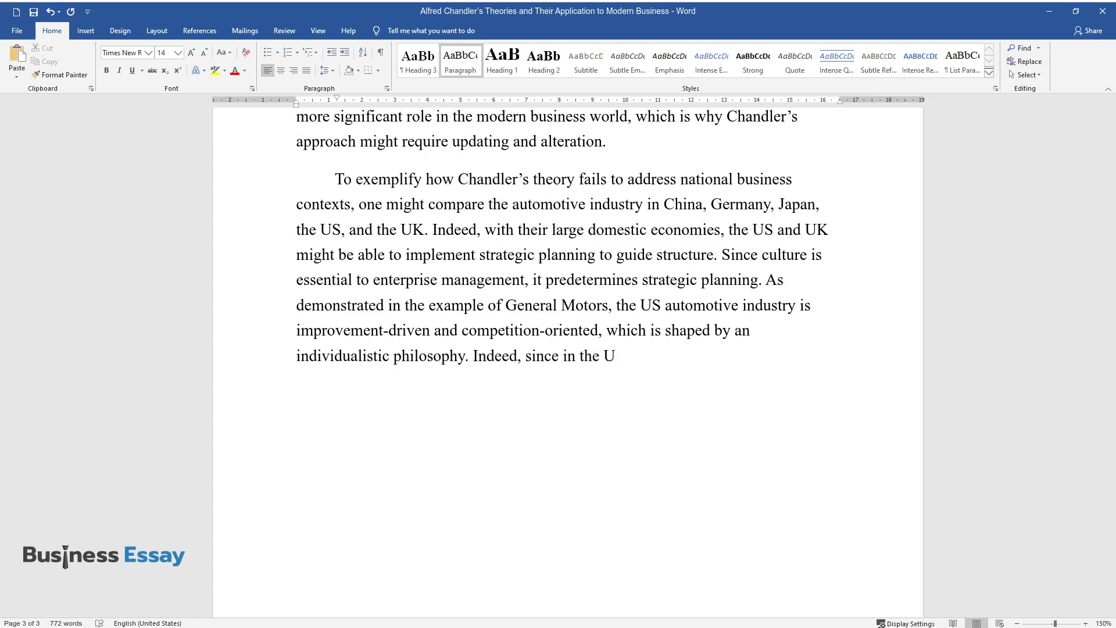
pyautogui.write('SA, the individualist approach p')
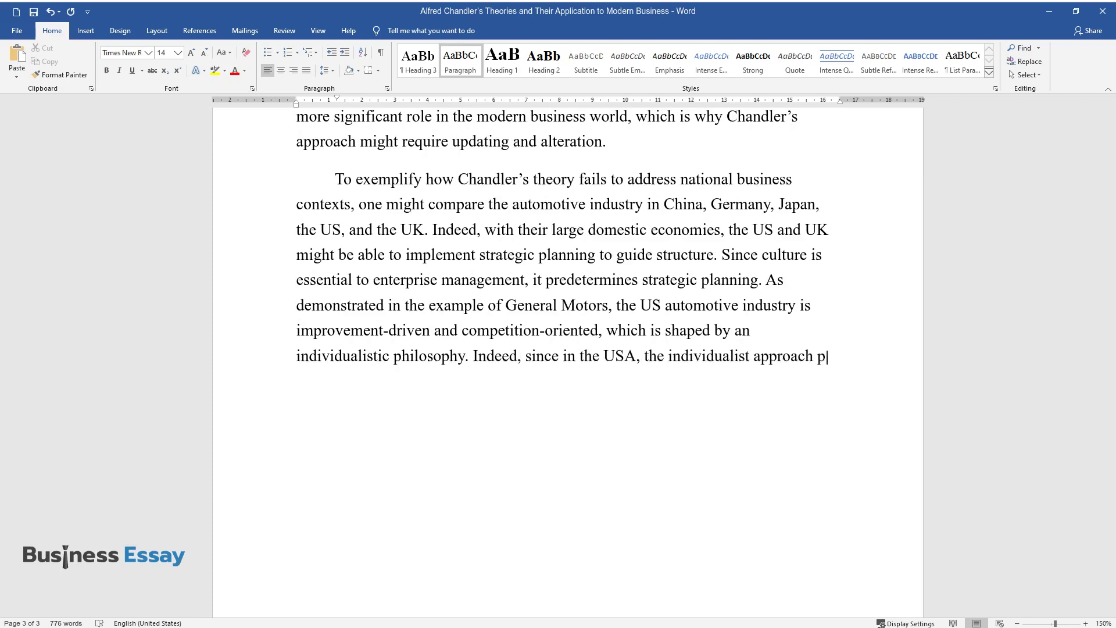
pyautogui.write('revails, the mechanisms of managing an enterprise would be diffe')
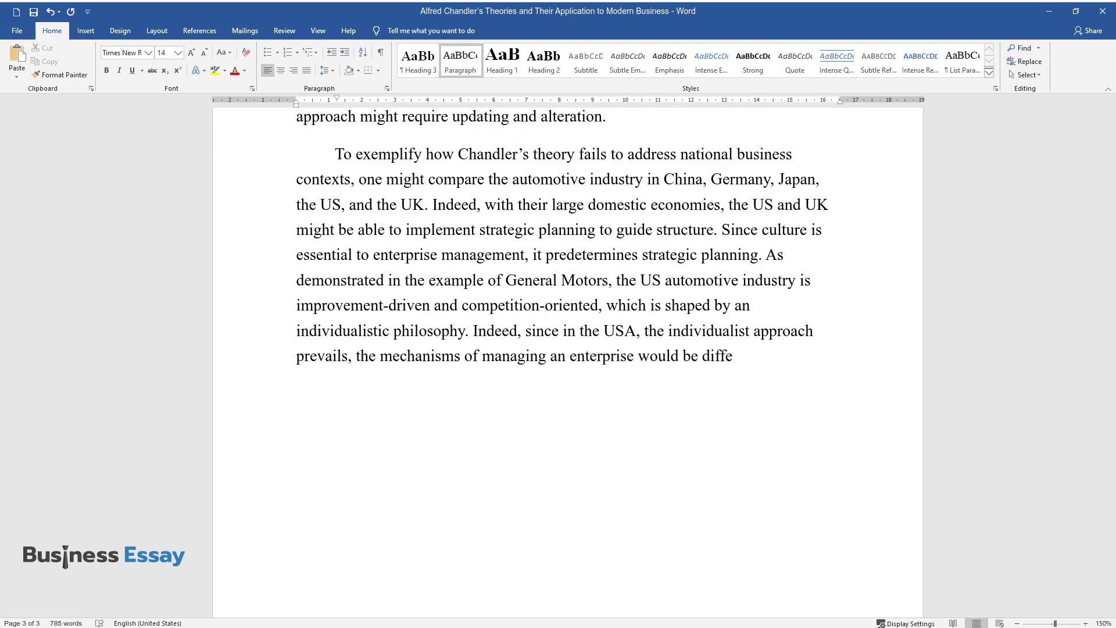
pyautogui.write('m the ones implemented in')
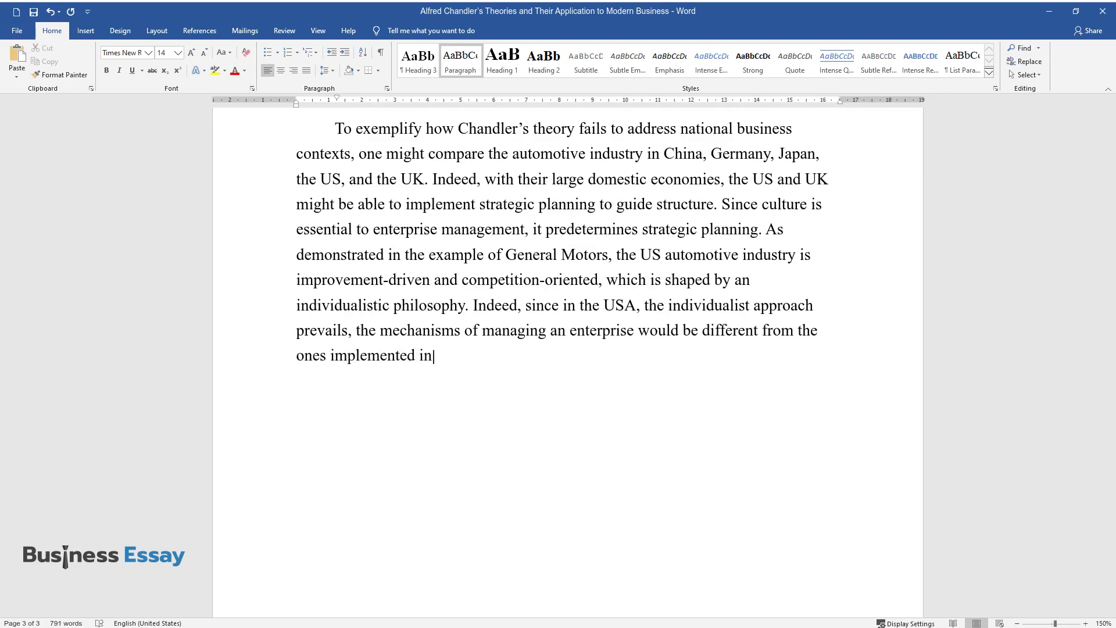
pyautogui.write(' China, where collectivism preva')
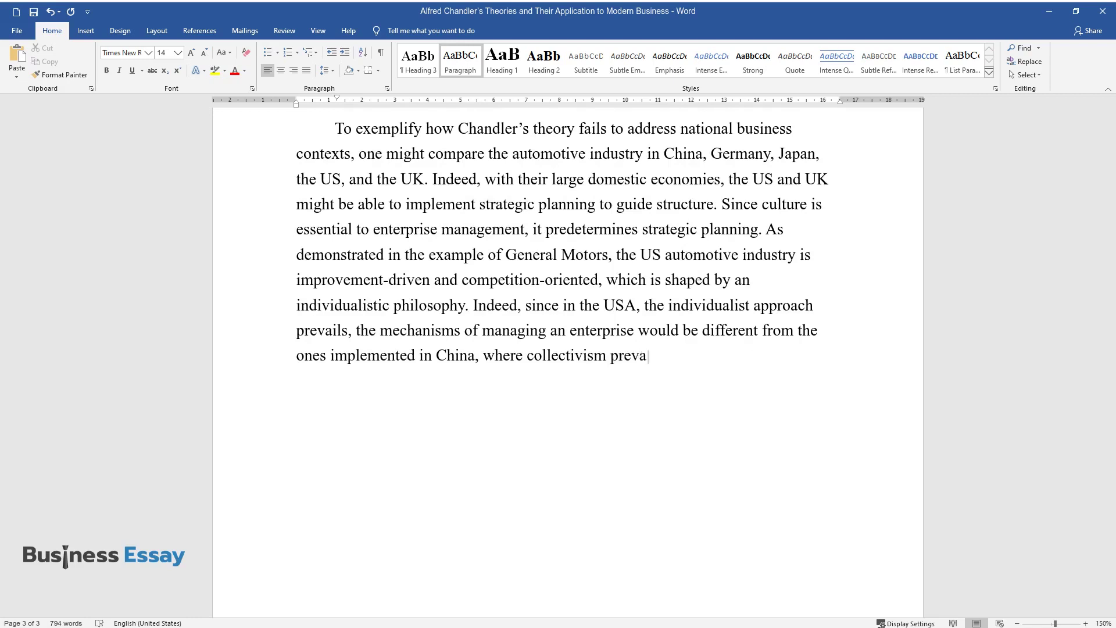
pyautogui.write('ils.')
pyautogui.press('Return')
# - Start a paragraph citing three authors that company structure influences supply chain interaction in the Chinese automotive industry, so strategy should be adjusted to structural concerns
pyautogui.write('As stat')
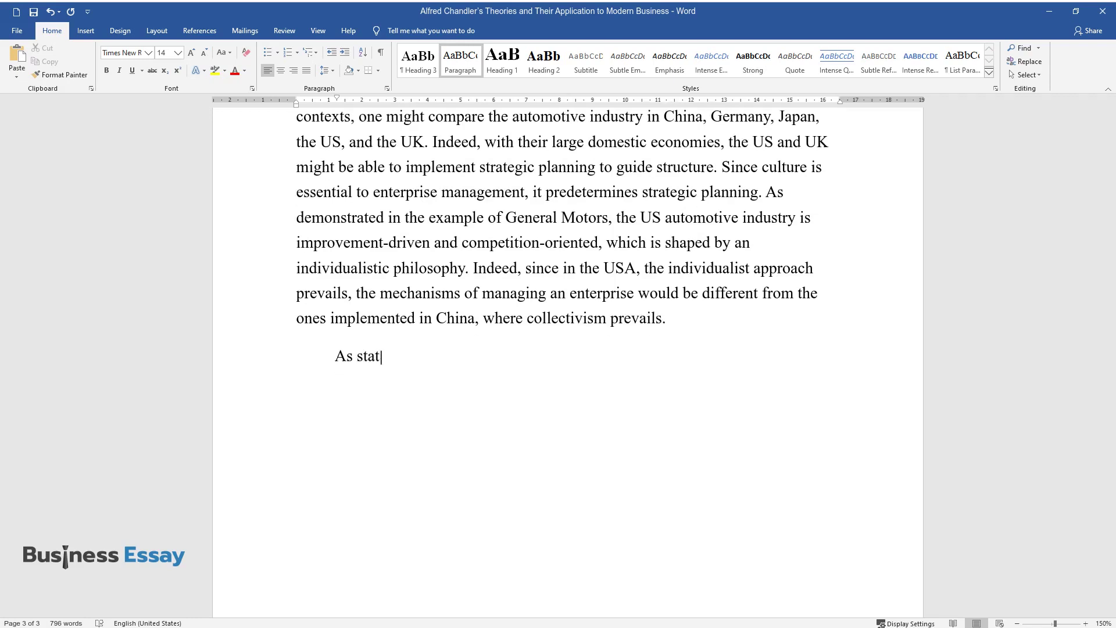
pyautogui.write('ed by Zhang, Chen, and Fang, the q')
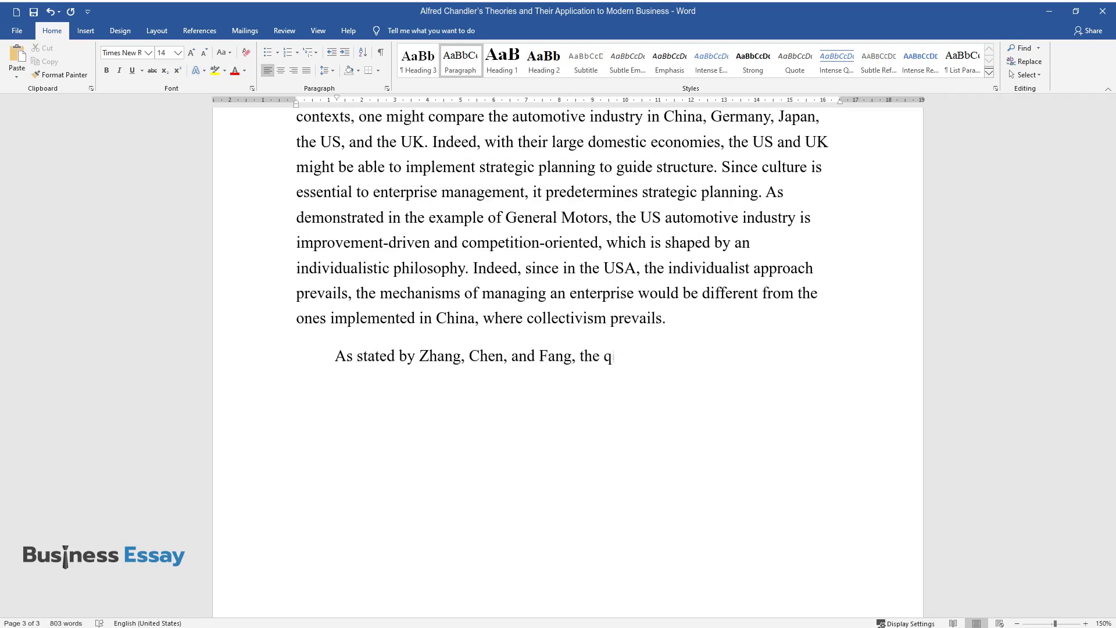
pyautogui.write('uality of interaction between suppl')
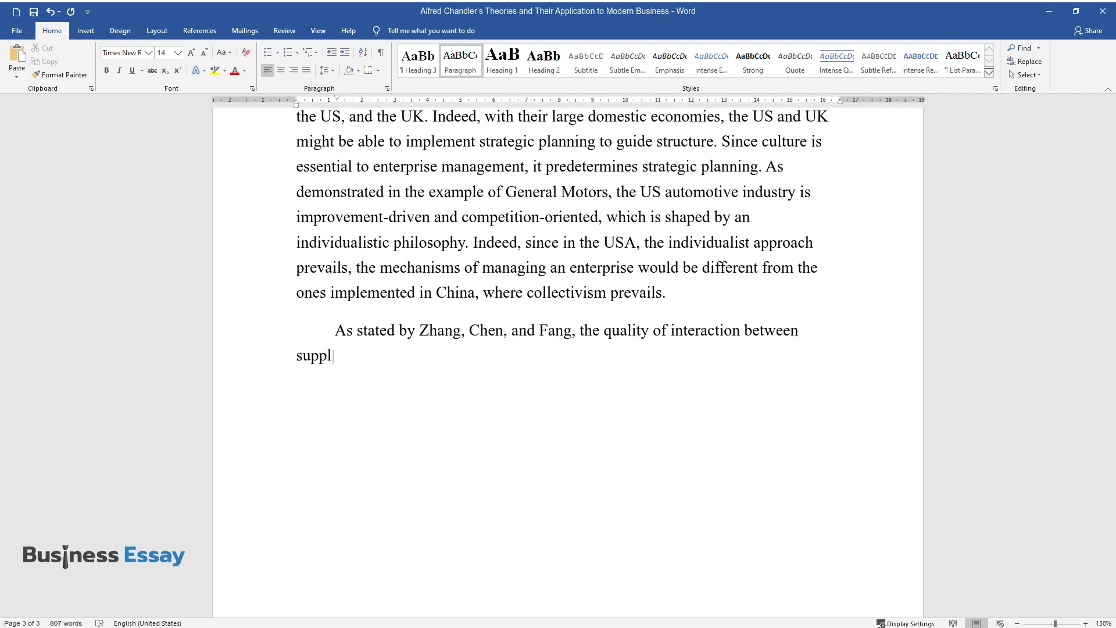
pyautogui.write('y chain stakeholders in the Chines')
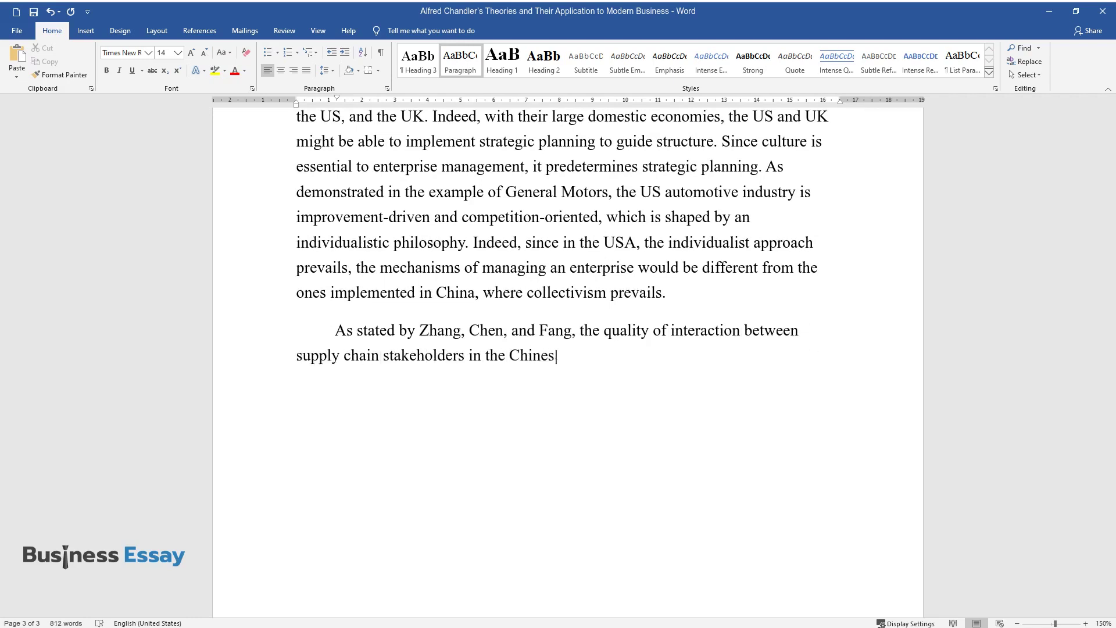
pyautogui.write('e automotive industry is vastly inf')
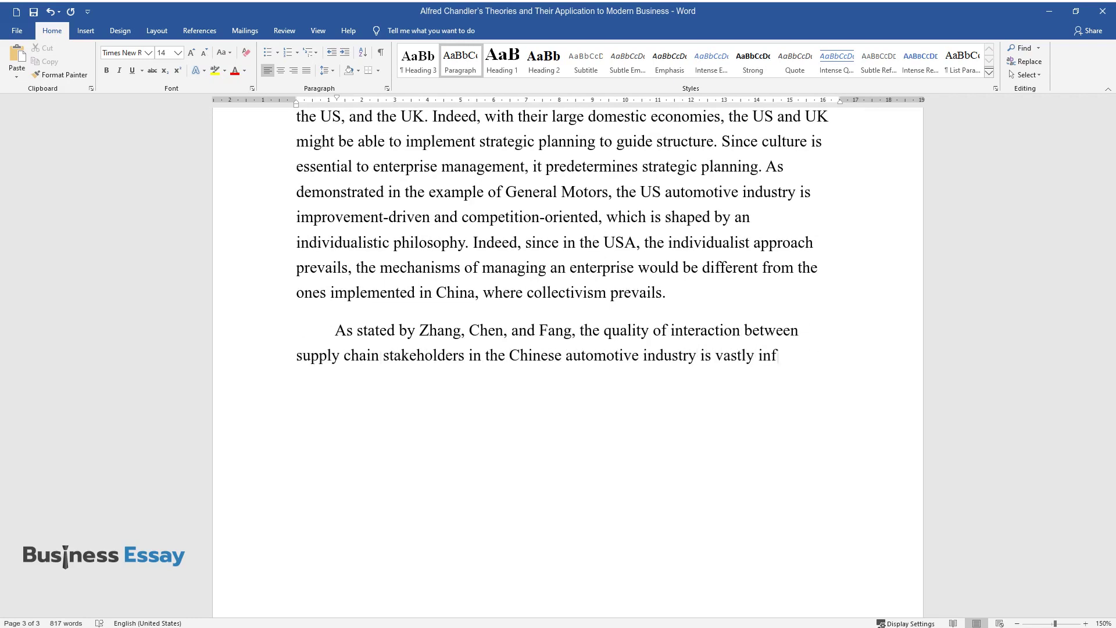
pyautogui.write('luenced by the structure of a com')
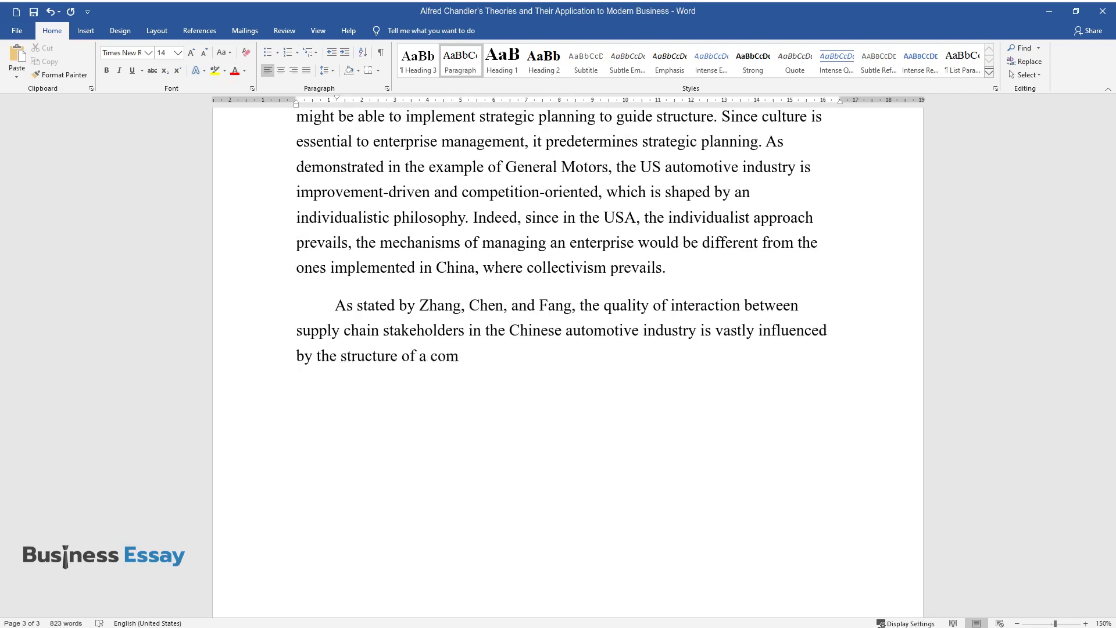
pyautogui.write('pany, which is why the strategy shou')
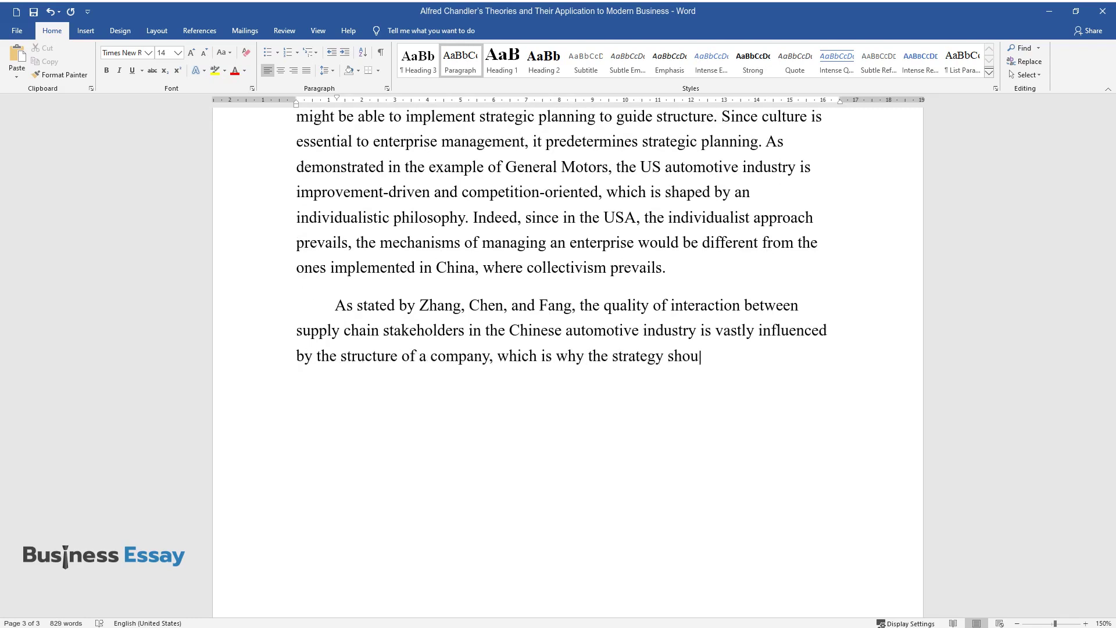
pyautogui.write('ld be adjusted to the structural c')
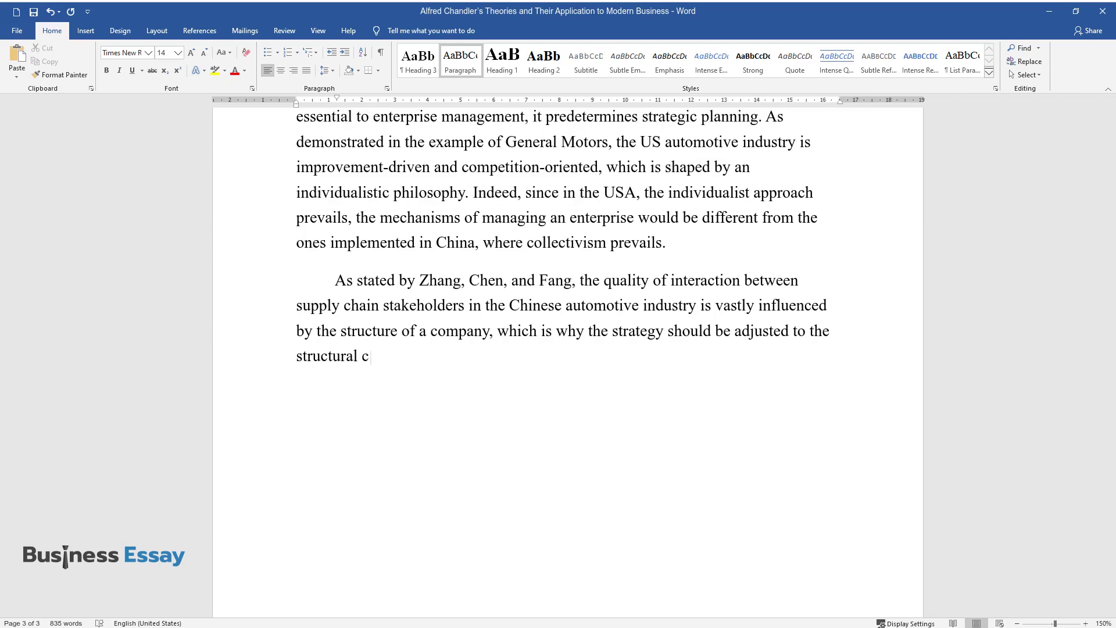
# - Add that the Japanese automotive industry tends to employ overseas suppliers, which requires integrating structure and strategy simultaneously to manage processes within the enterprise
pyautogui.write('oncerns. As for the Japanese automo')
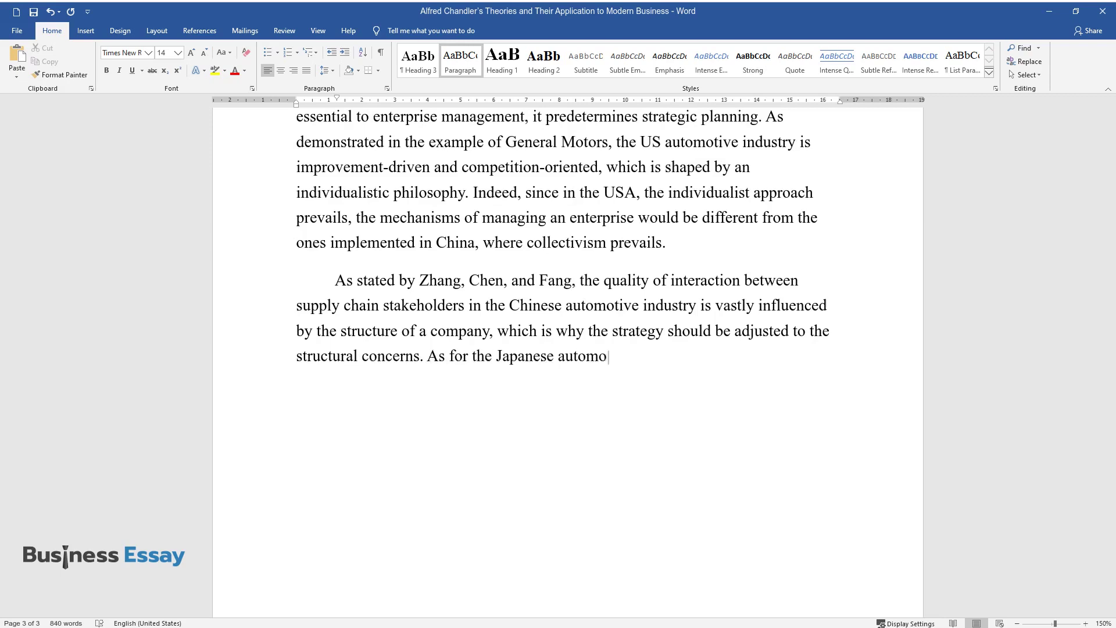
pyautogui.write('tive industry, it tends to employ ')
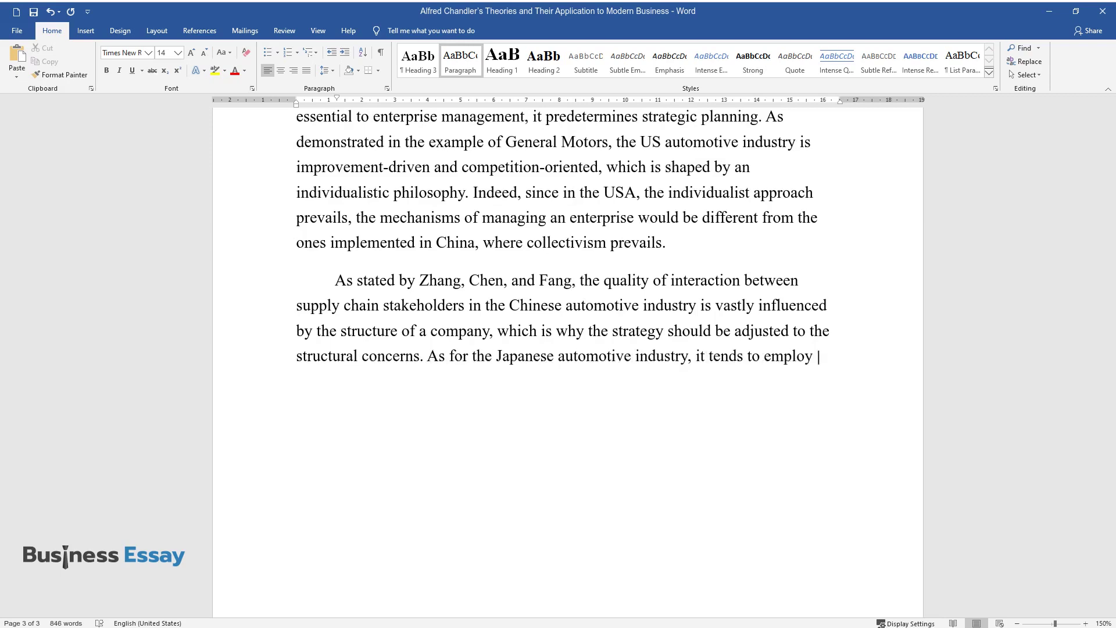
pyautogui.write('suppliers from overseas, which req')
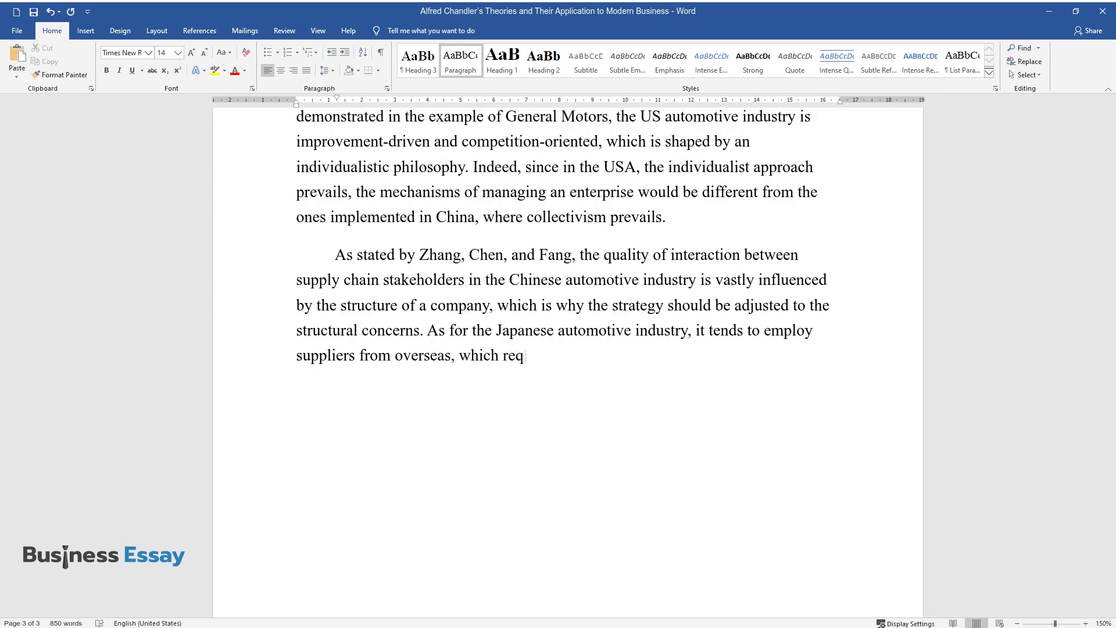
pyautogui.write('uires integrating both structure an')
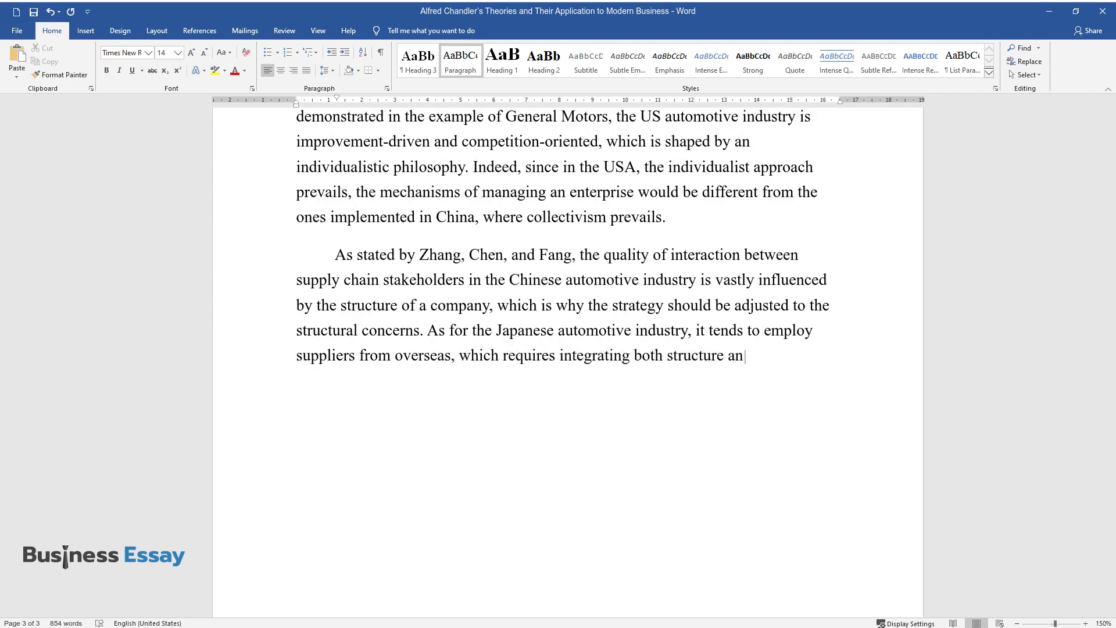
pyautogui.write('d strategy simultaneously to manag')
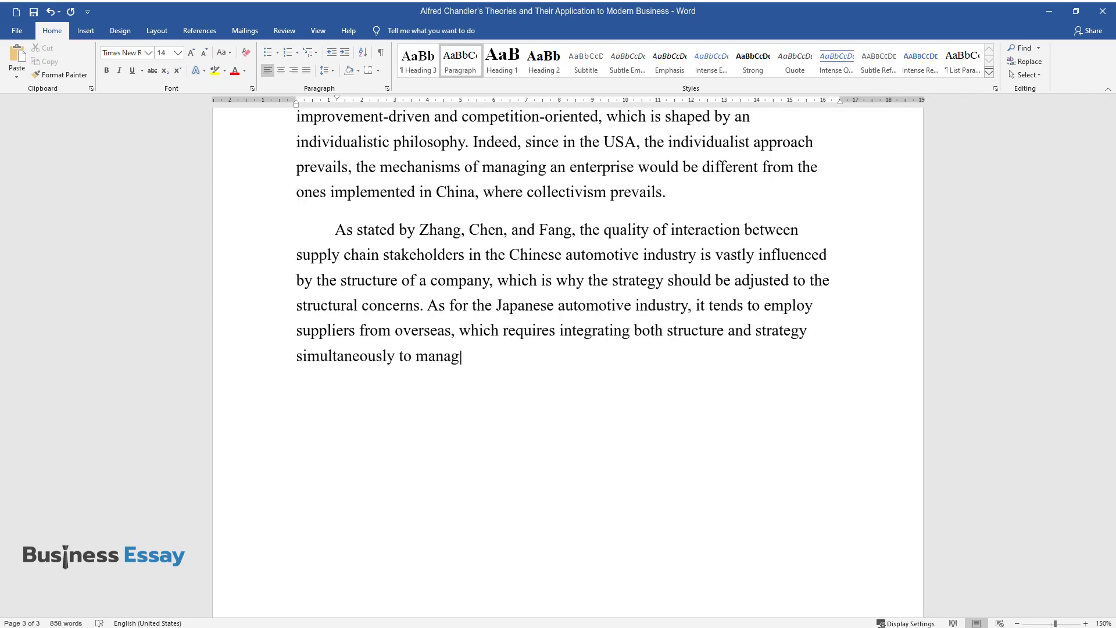
pyautogui.write('e the processes within the enterpri')
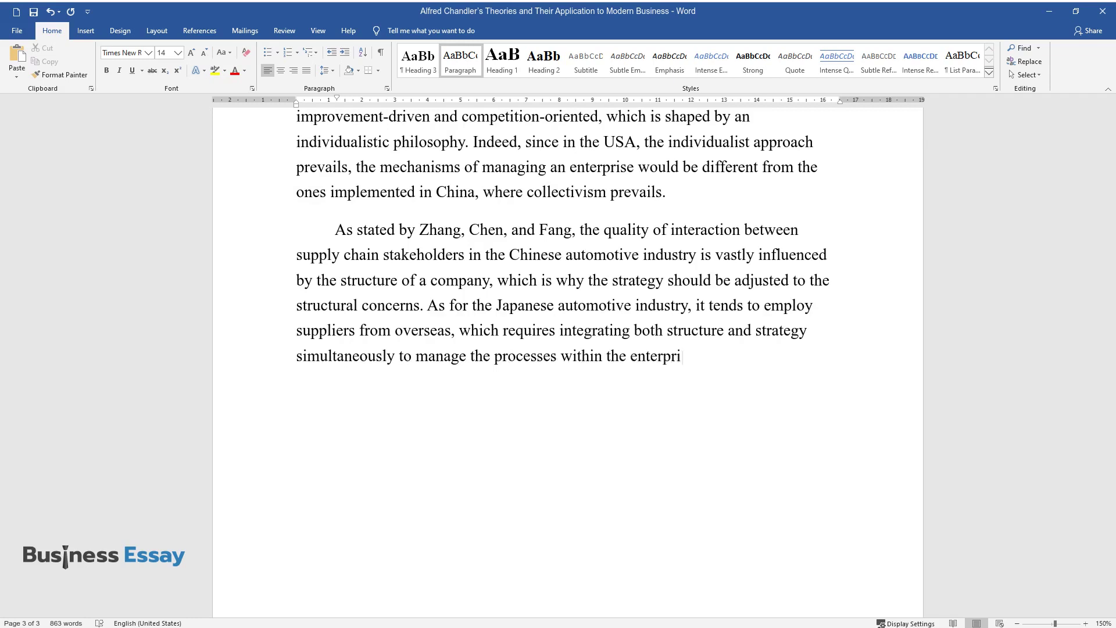
# - Start a new paragraph stating that the German automobile industry's higher dependence on local suppliers predetermines its structure and consecutively impacts strategy
pyautogui.write('se. However, th')
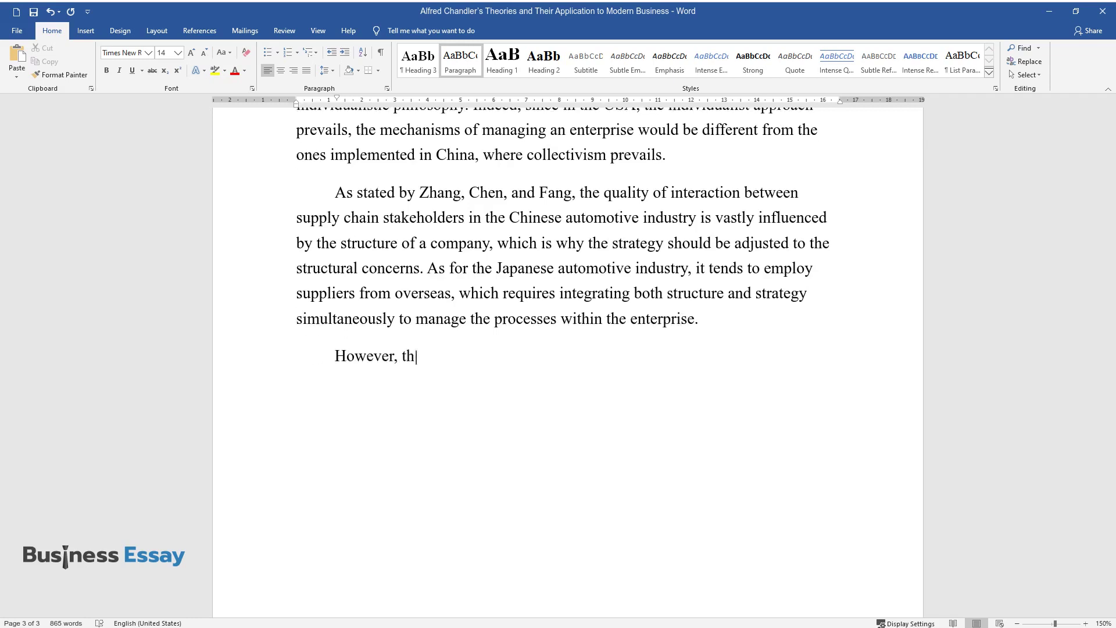
pyautogui.write('e German automobile industry is c')
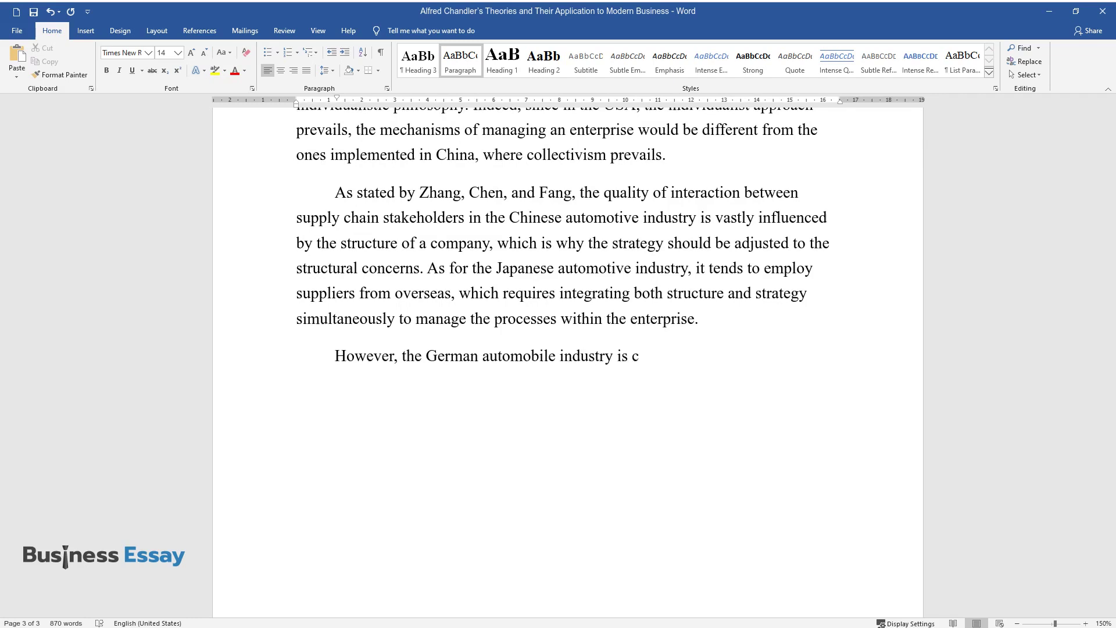
pyautogui.write('haracterized by a higher level of dependence on lo')
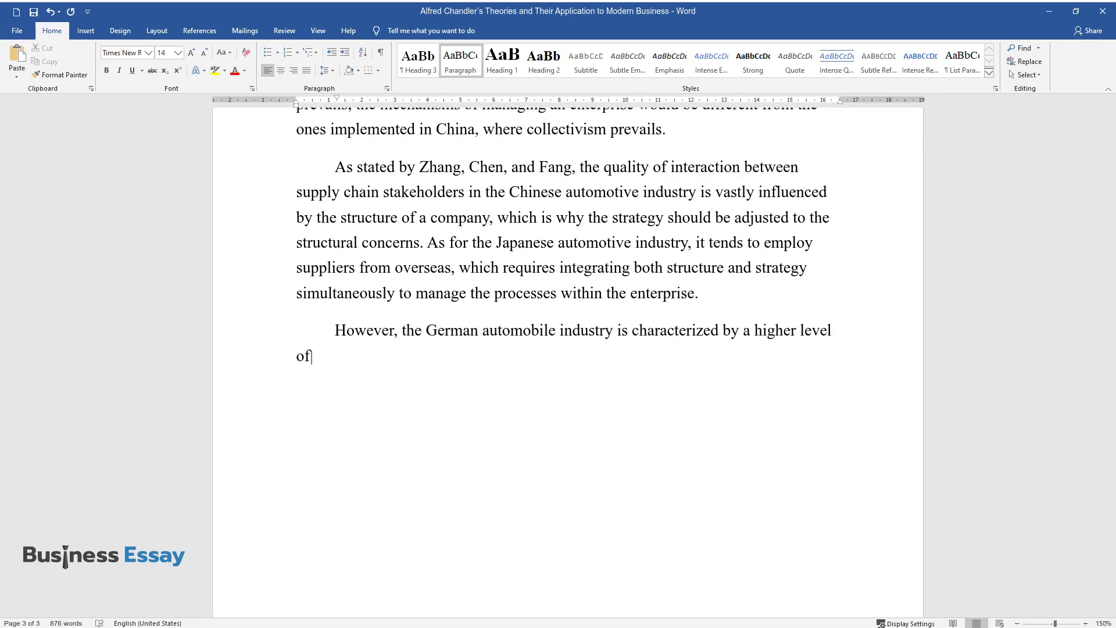
pyautogui.write('cal suppliers, wh')
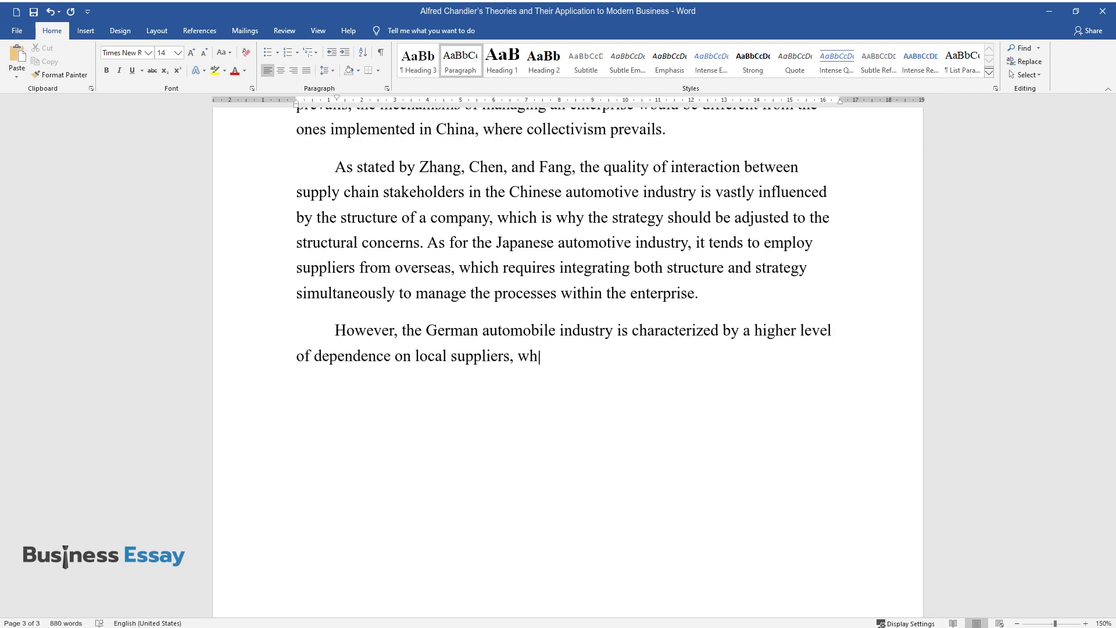
pyautogui.write('ich predetermines its structure a')
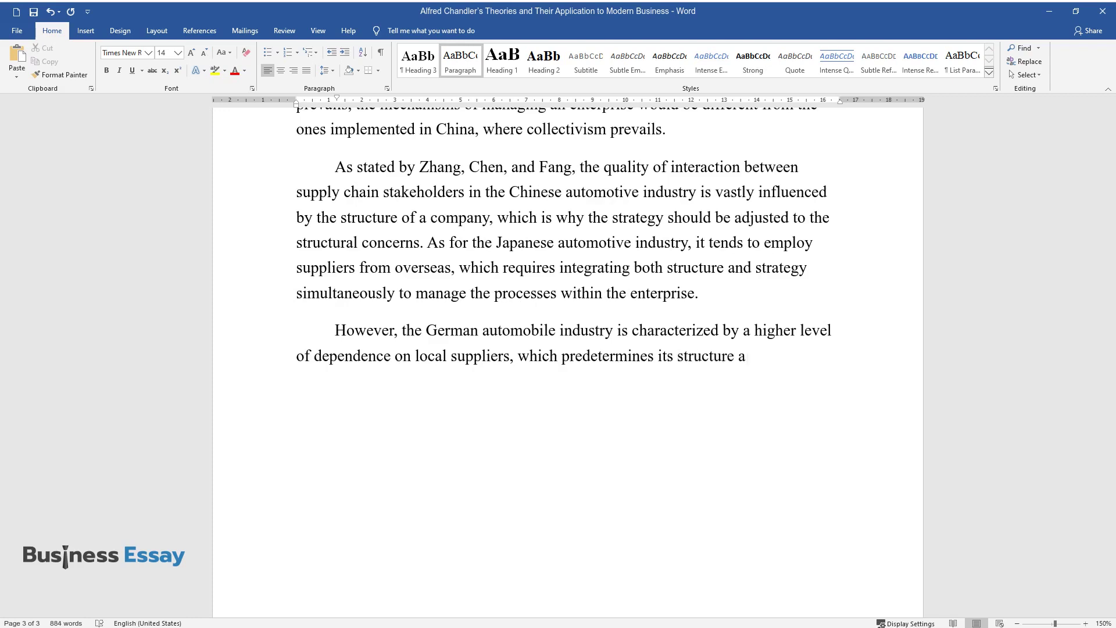
pyautogui.write('nd consecutively impacts strategy.')
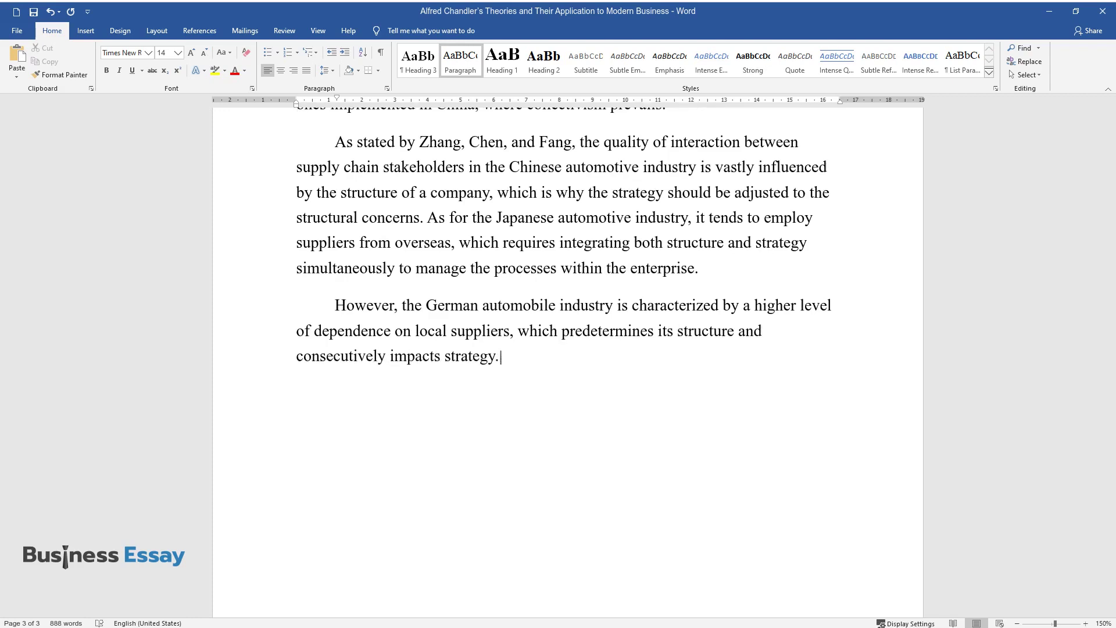
# - End the paragraph stating that the particularities of each economy and nation play a pivotal role in how an enterprise integrates structure, strategy, and management
pyautogui.write(' Therefore, the particularities o')
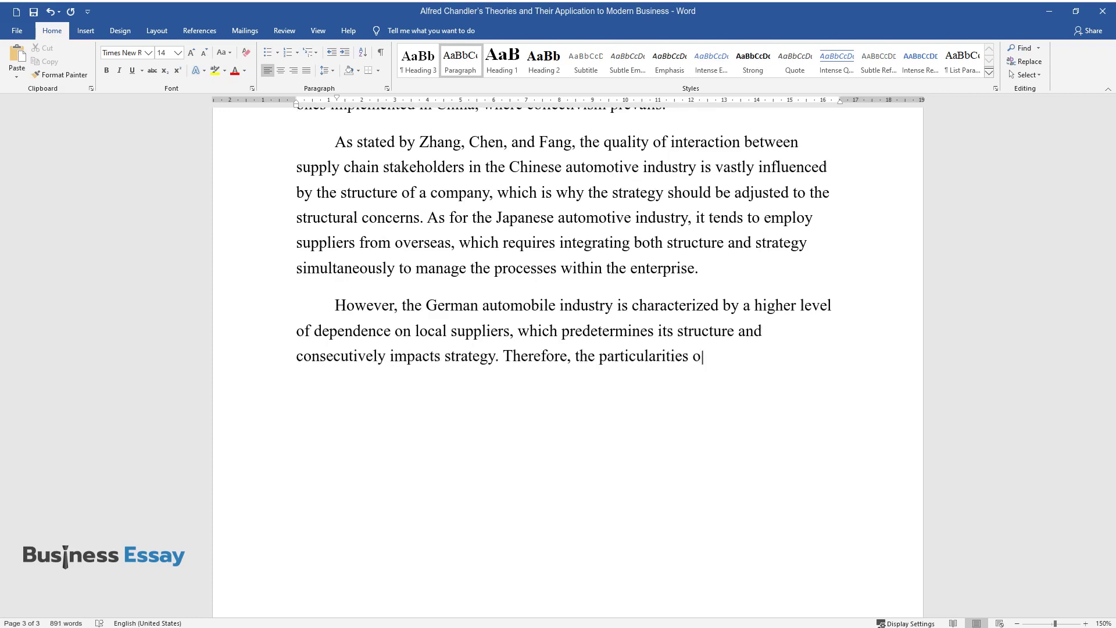
pyautogui.write('conomy and nation')
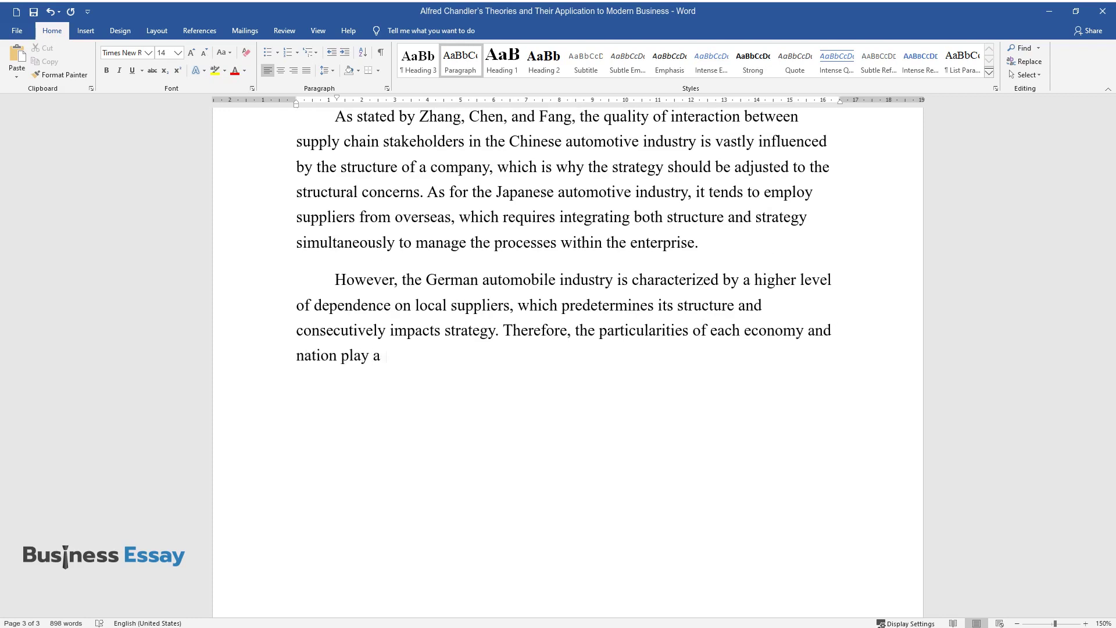
pyautogui.write(' play a pivotal role in the way an enterpr')
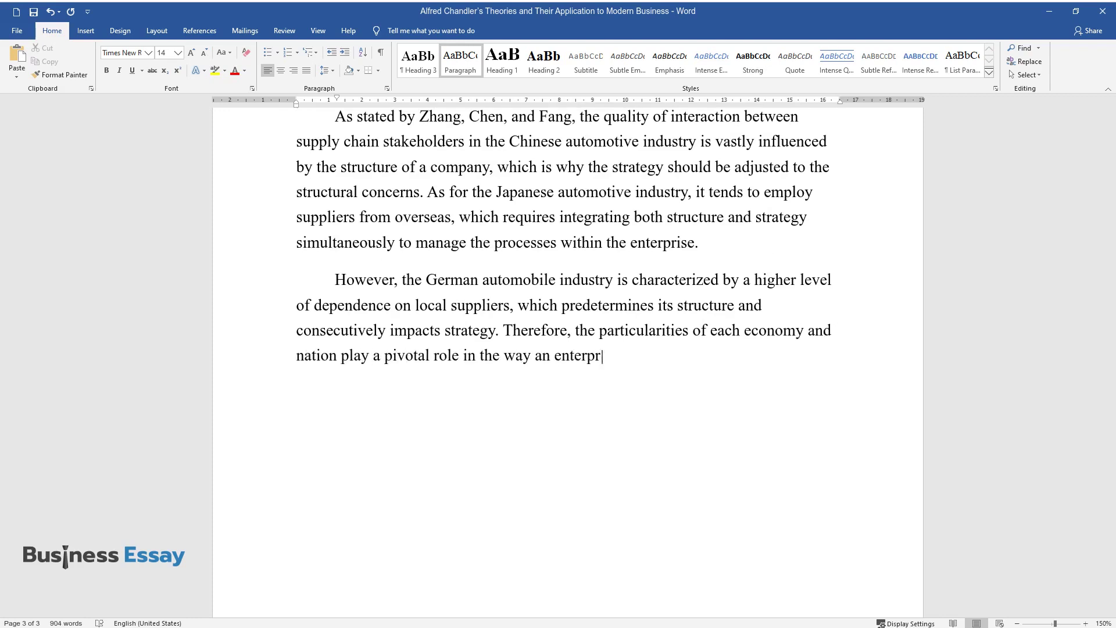
pyautogui.write('ise integrates structure, strategy, and management.')
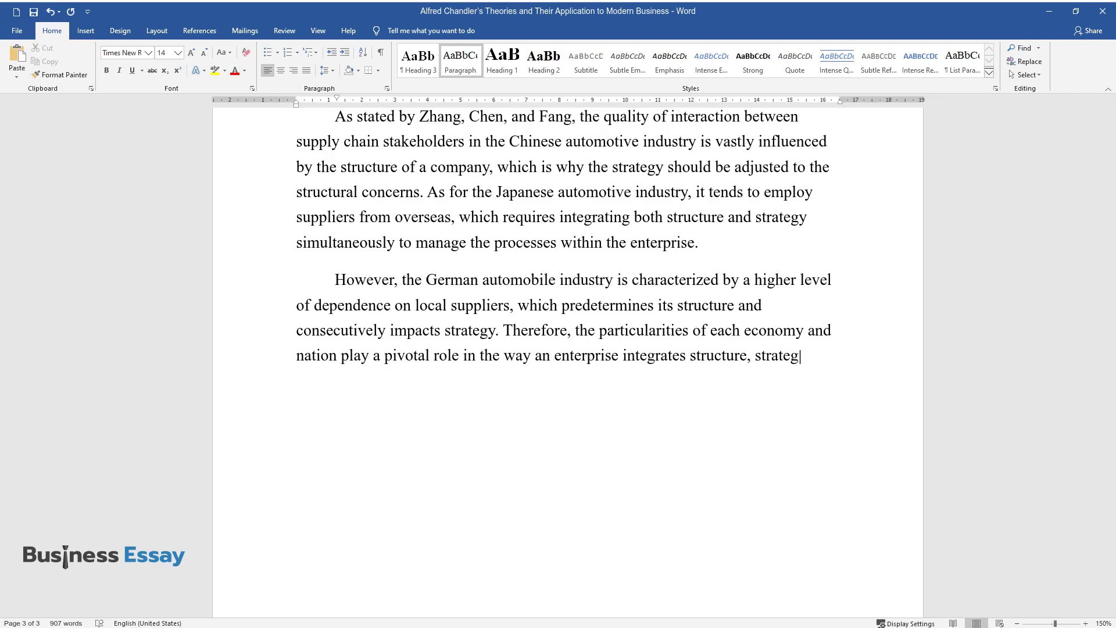
# - Add a "Conclusion" section heading in the Heading 2 style below the paragraph on the German automobile industry
pyautogui.hotkey('ctrl', 'Return')
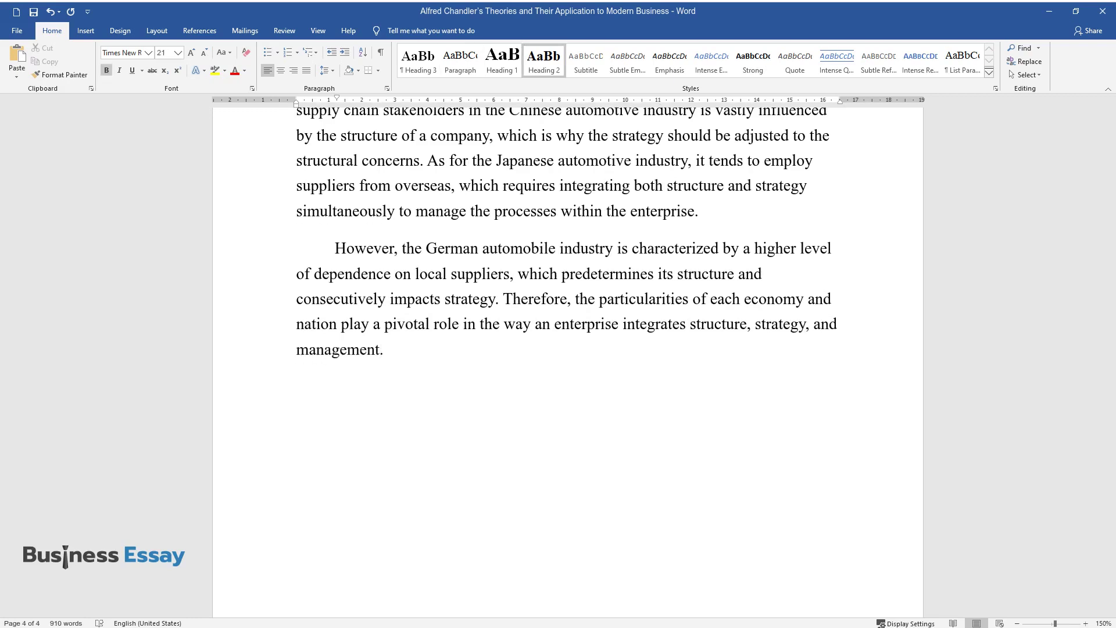
pyautogui.write('Conclusion')
pyautogui.press('Return')
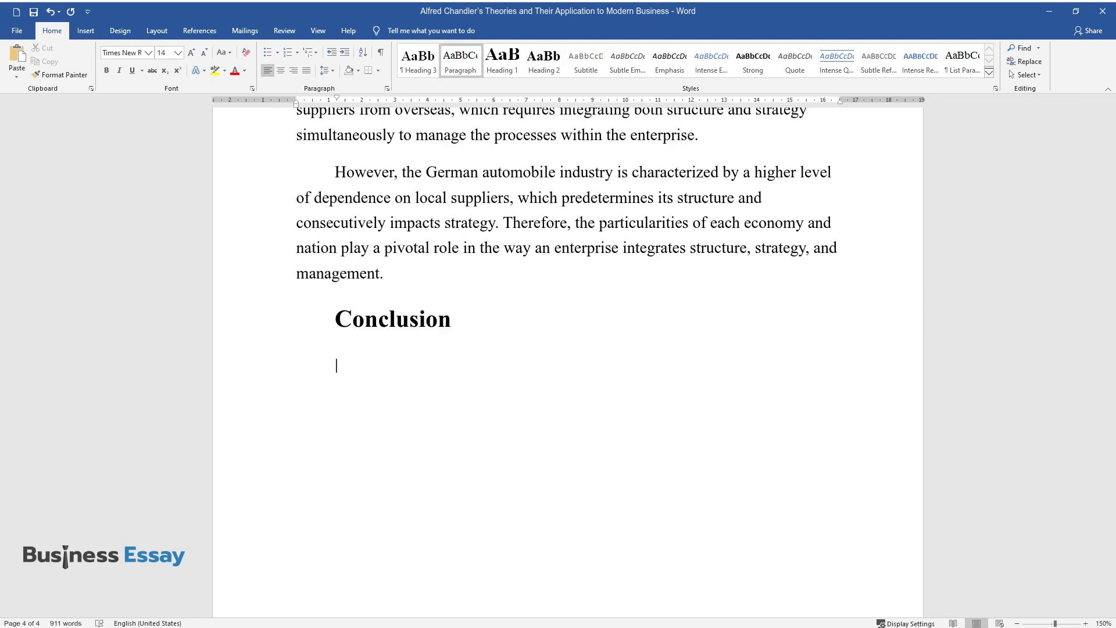
# - Open the conclusion by summarizing that Chandler's business theories have been influential on a global scale, guiding and theorizing the foundations of strategic management
pyautogui.write('In summary, Chandler’s')
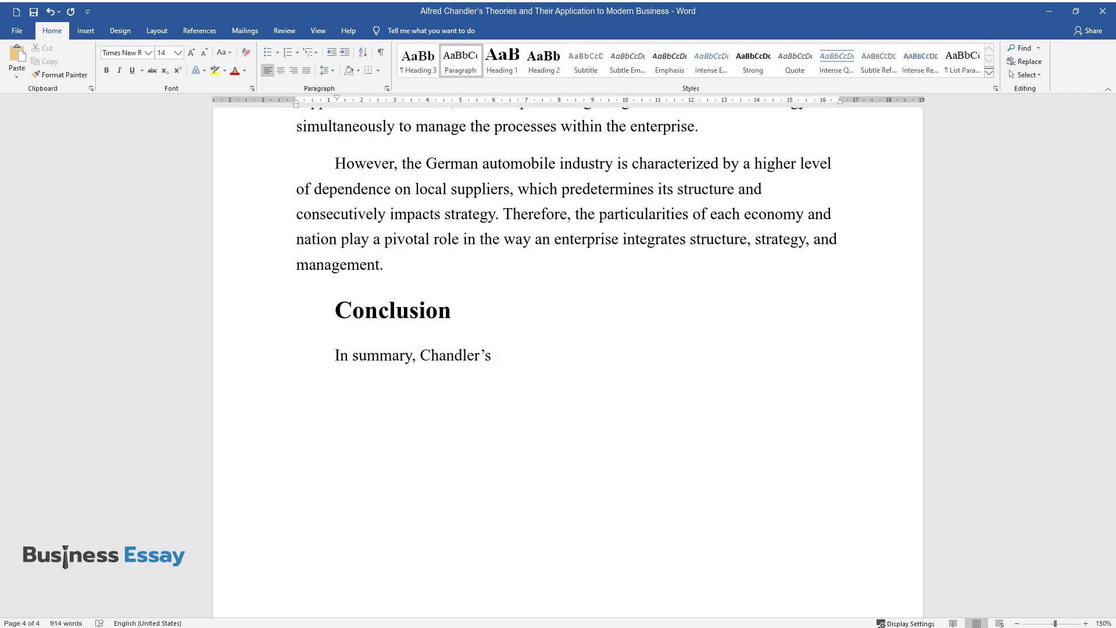
pyautogui.write(' business theories have been influent')
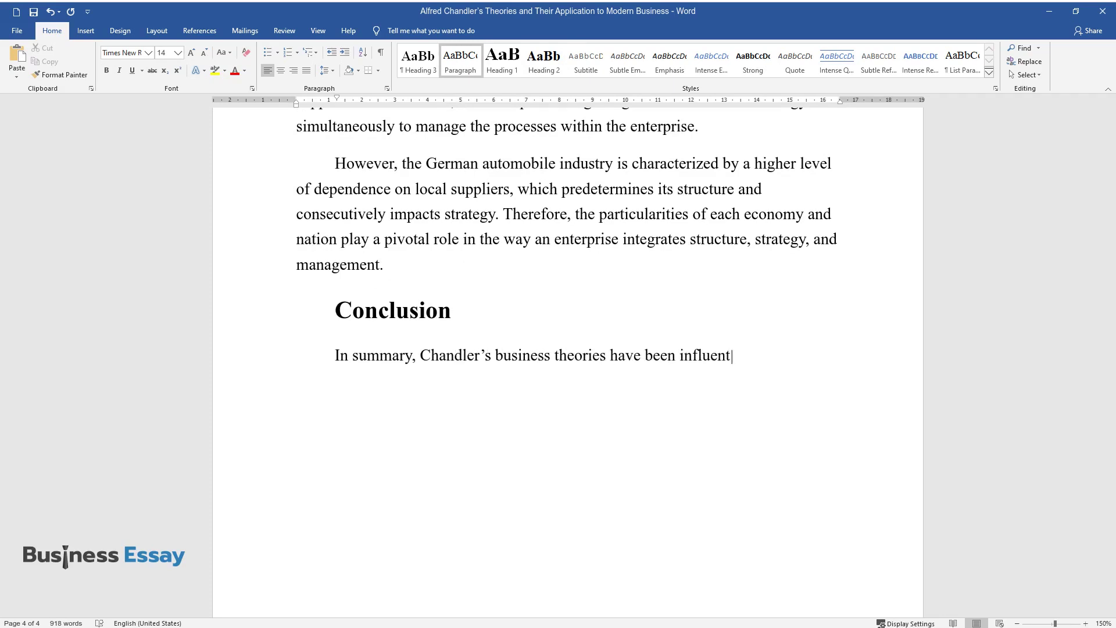
pyautogui.write('ial on a global scale, guiding and ')
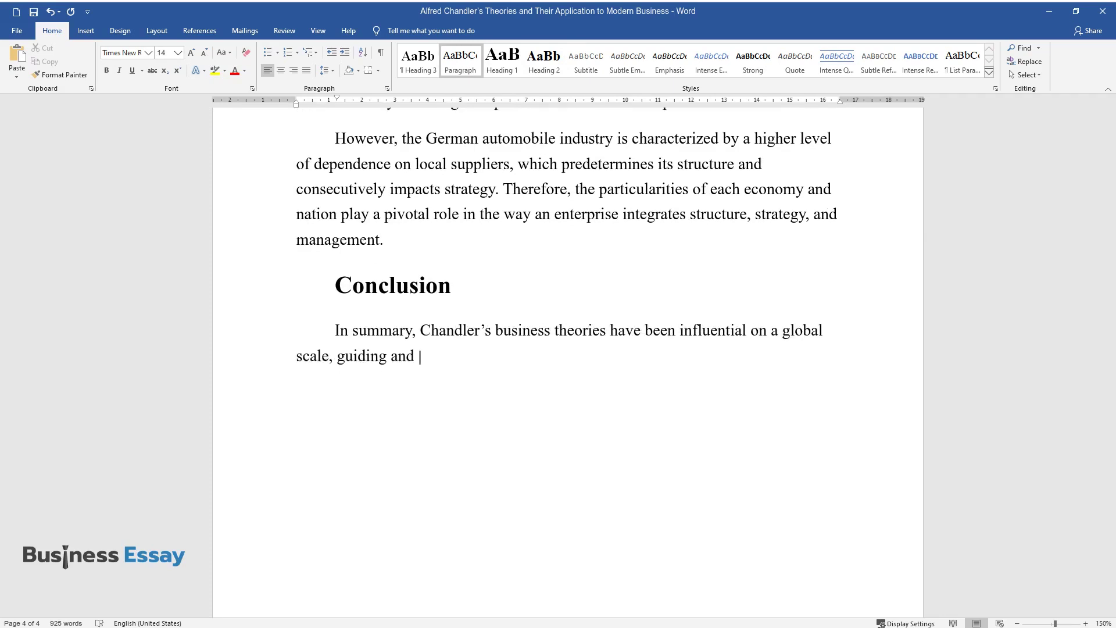
pyautogui.write('theorizing the foundations of strate')
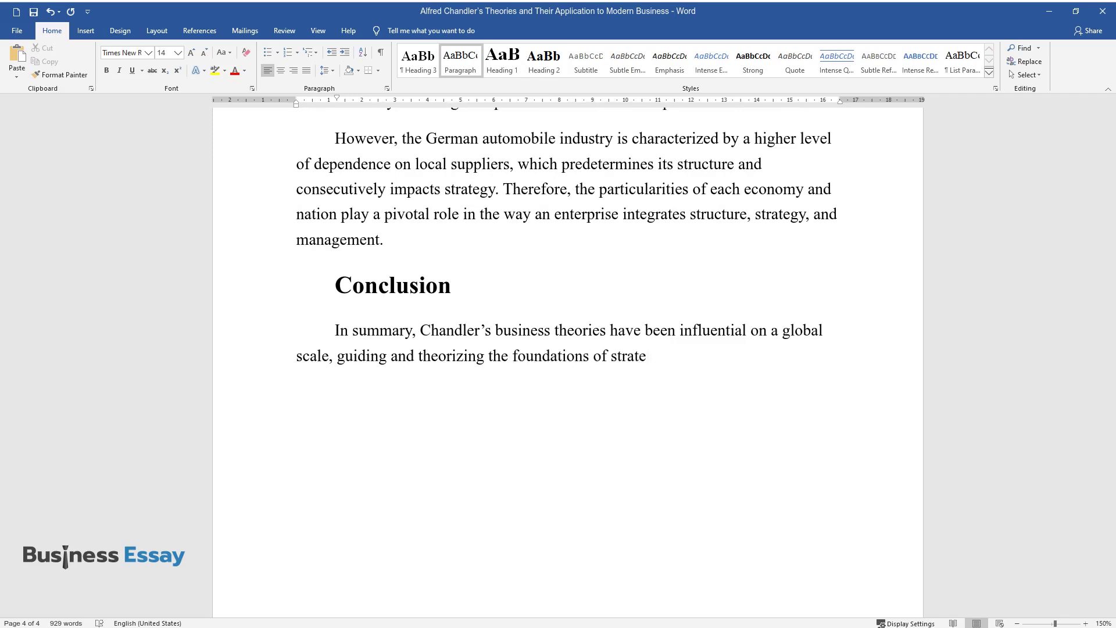
# - State that, on the one hand, these approaches triggered a qualitatively new trend in business management, leading companies to more efficient results in the mid-twentieth century
pyautogui.write('gic management. On the one hand, the')
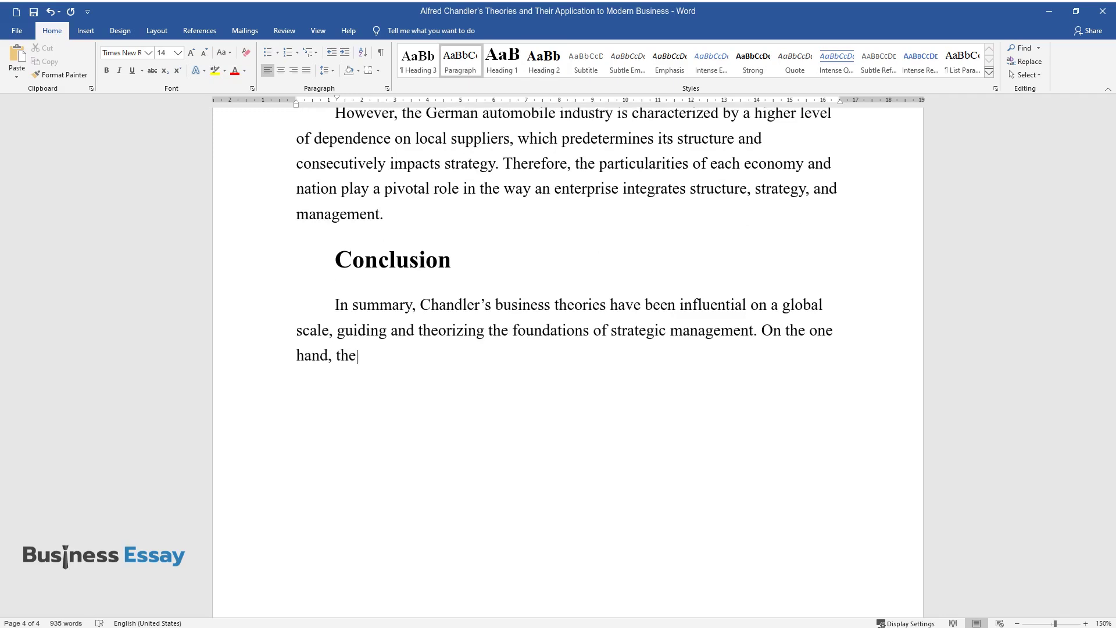
pyautogui.write('se approaches triggered a qualitati')
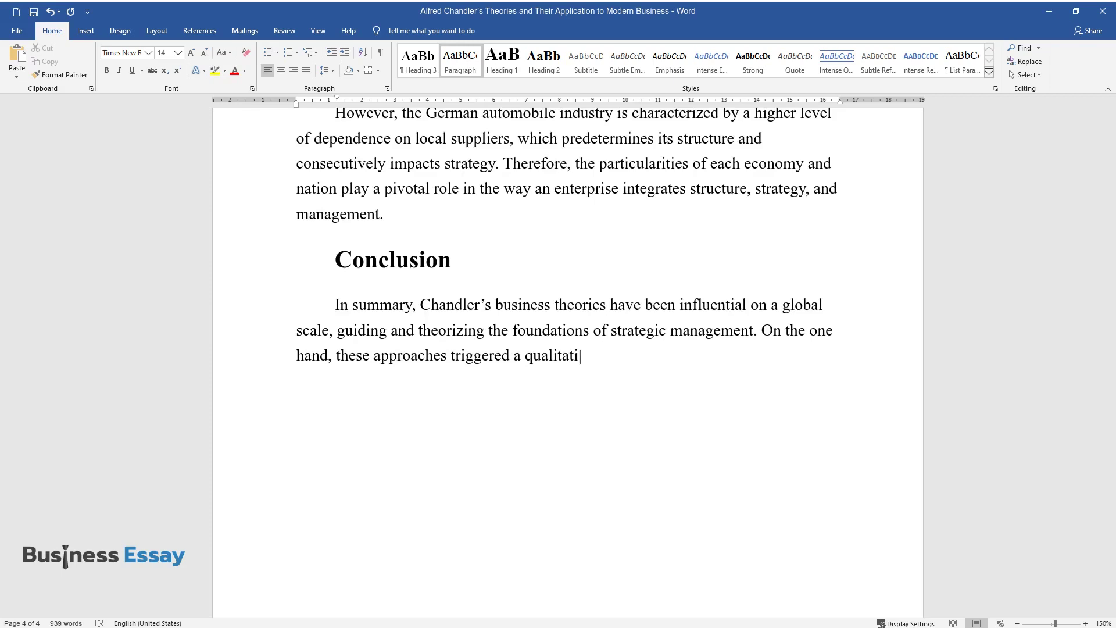
pyautogui.write('vely new trend in business managemen')
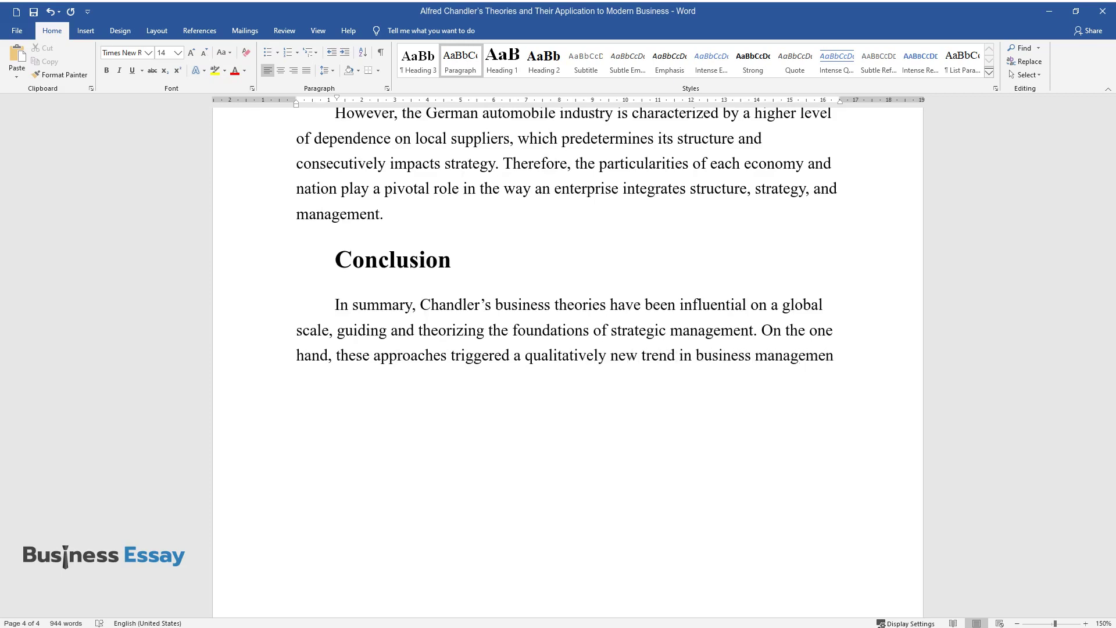
pyautogui.write('t, leading companies to more efficie')
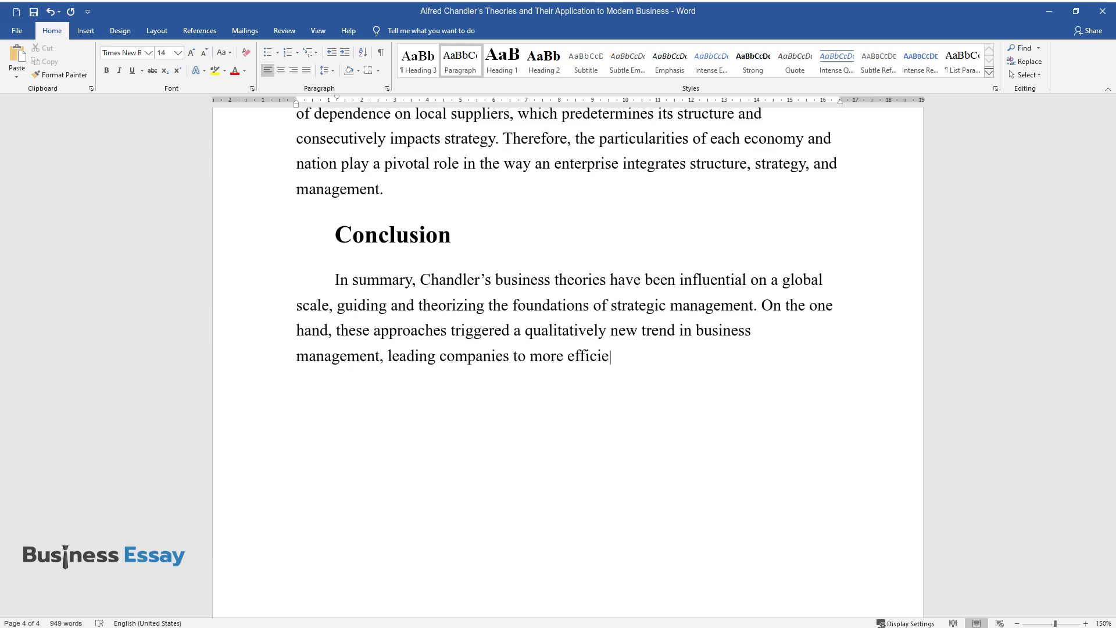
pyautogui.write('nt results in the middle of the twen')
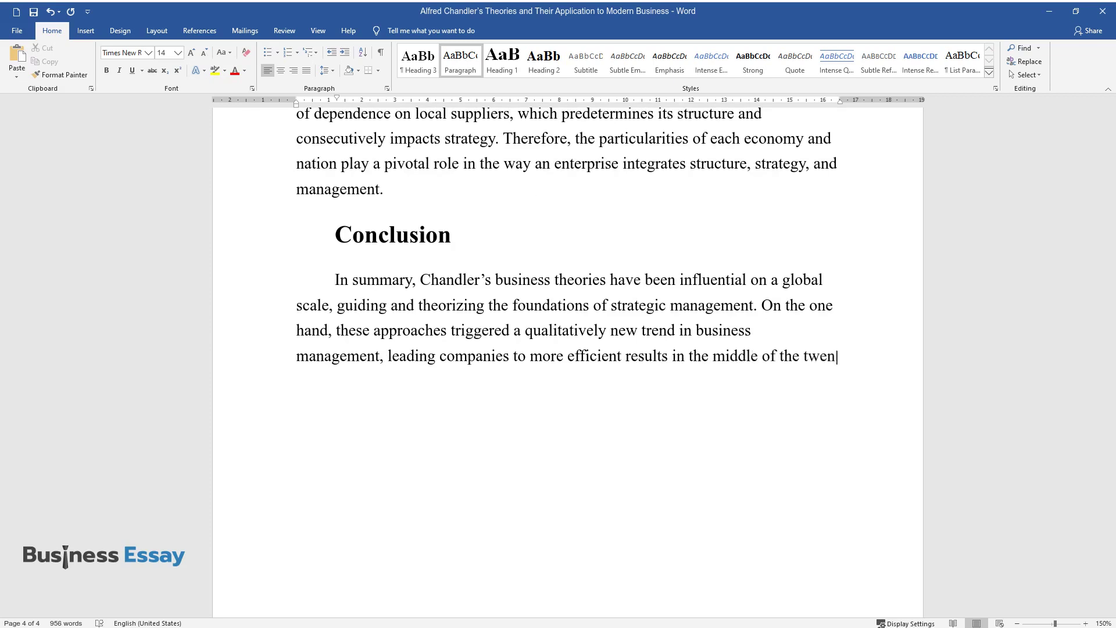
pyautogui.write('tieth century. On the other hand, t')
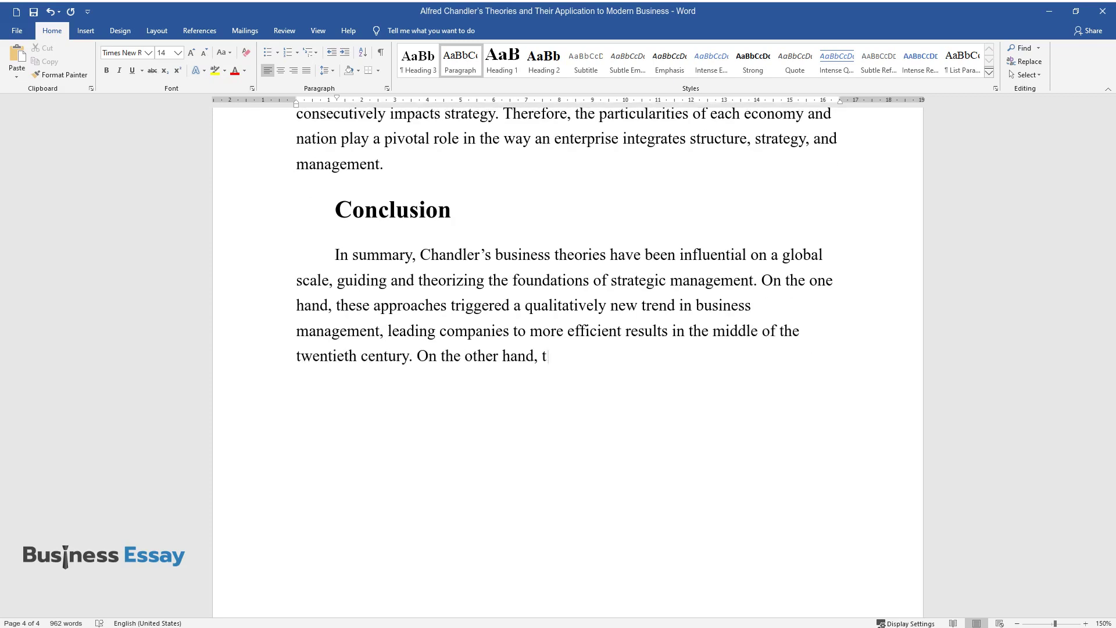
# - Add that, on the other hand, they seem to require contextualization in modern business due to global economy changes that emerged within the past half a century
pyautogui.write('hey seem to require contextualizatio')
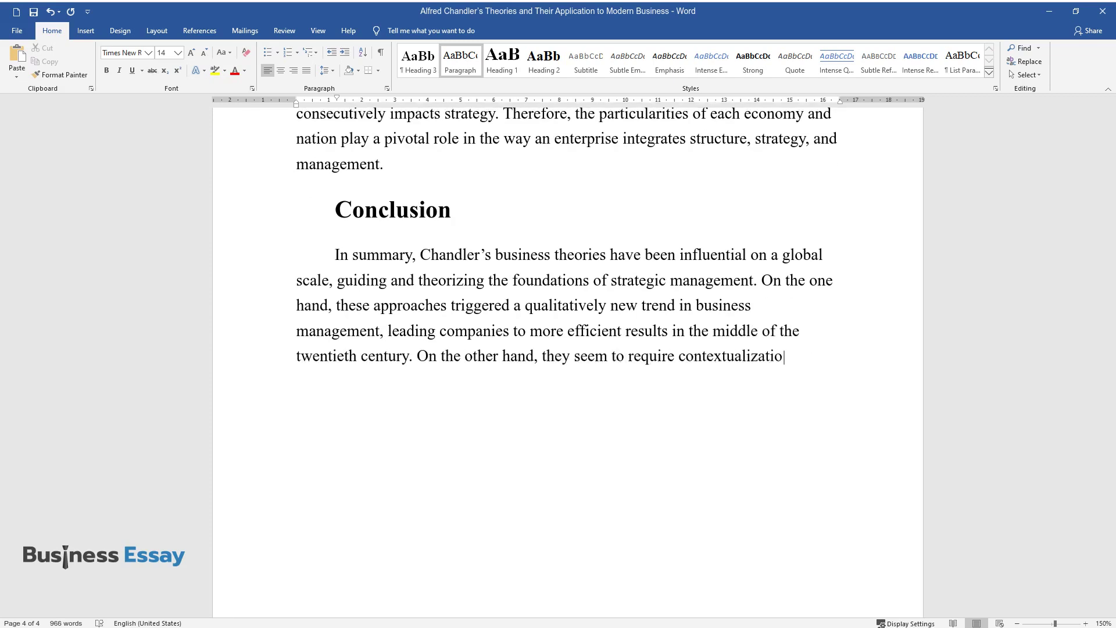
pyautogui.write('n in modern business due to the chan')
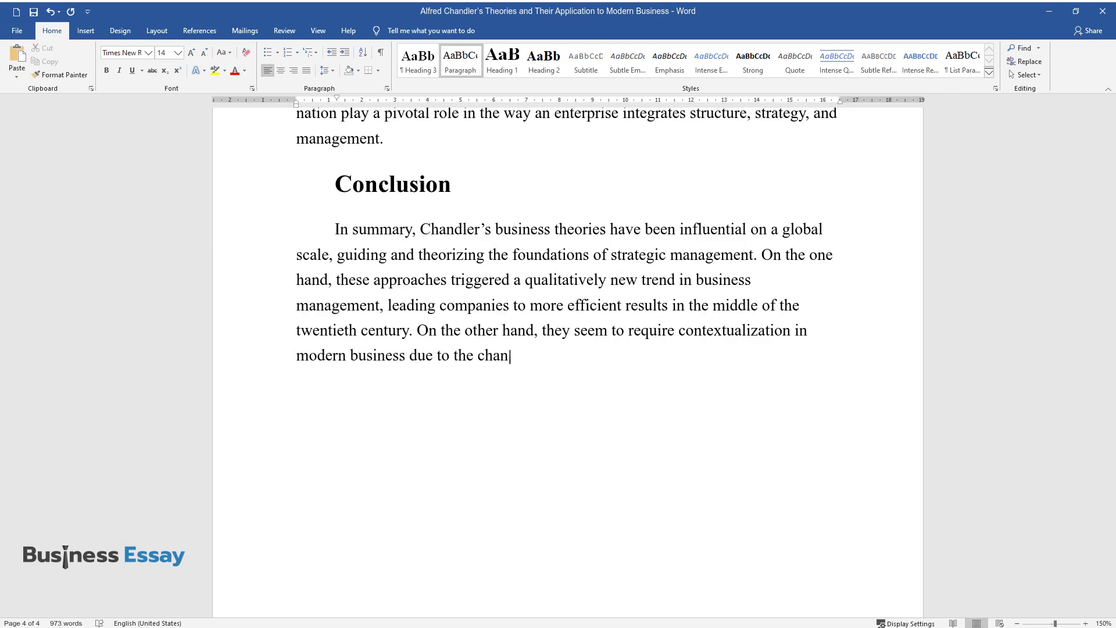
pyautogui.write(' economy that emer')
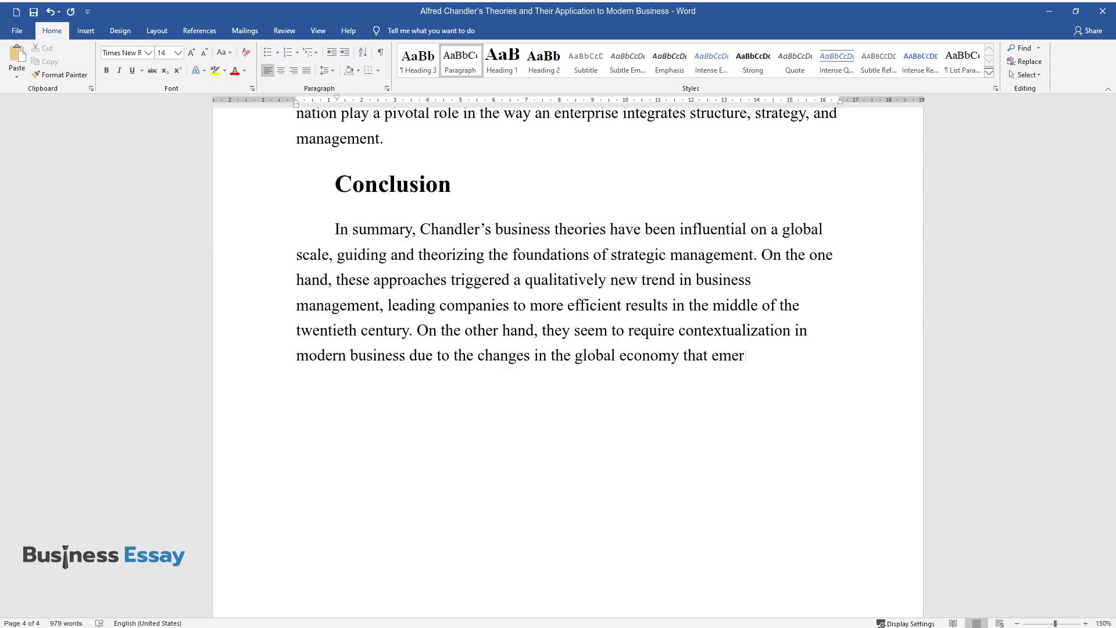
pyautogui.write('ged within the past half a century. ')
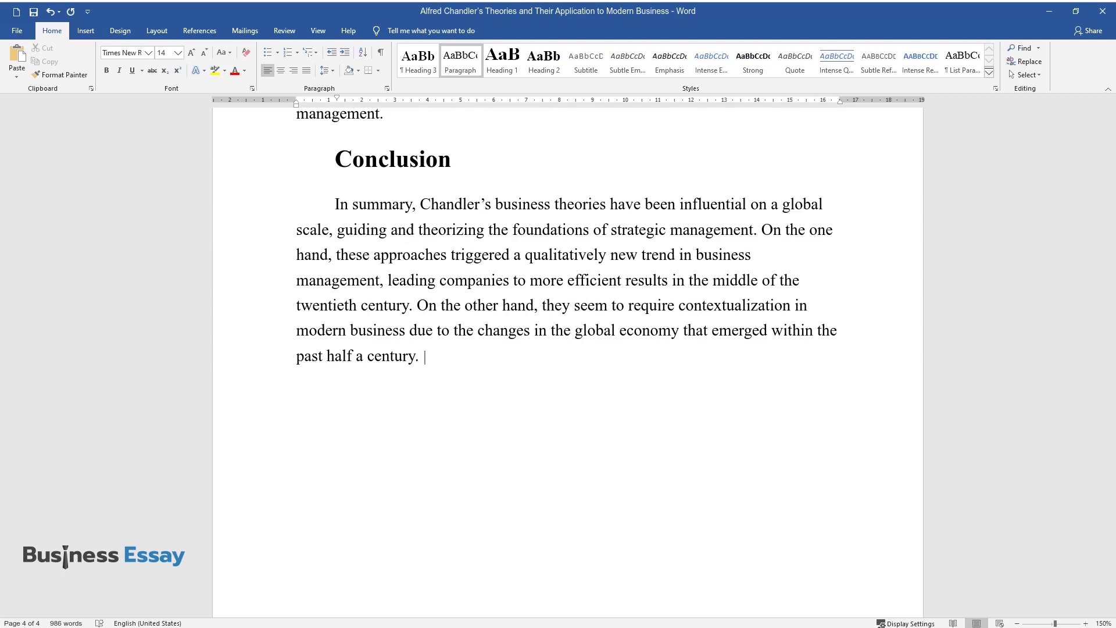
# - Continue the conclusion with the statement that a more sophisticated and complex relationship between strategy and structure is dominating the business field today
pyautogui.write('A more sophisticated and complex relationship between strategy')
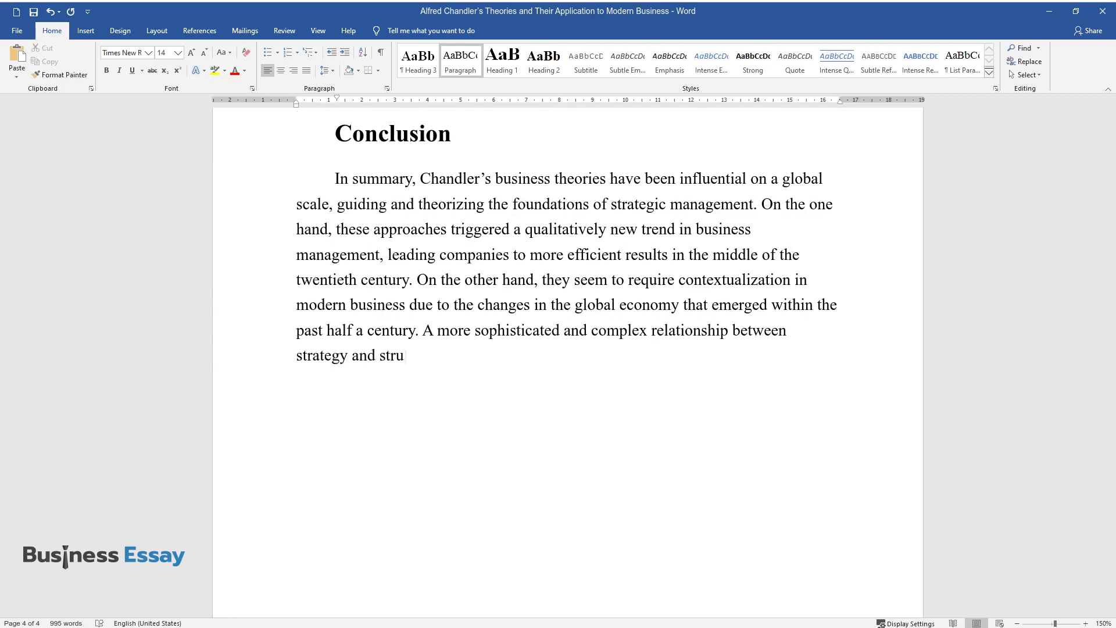
pyautogui.write(' and structure is dominating the business fie')
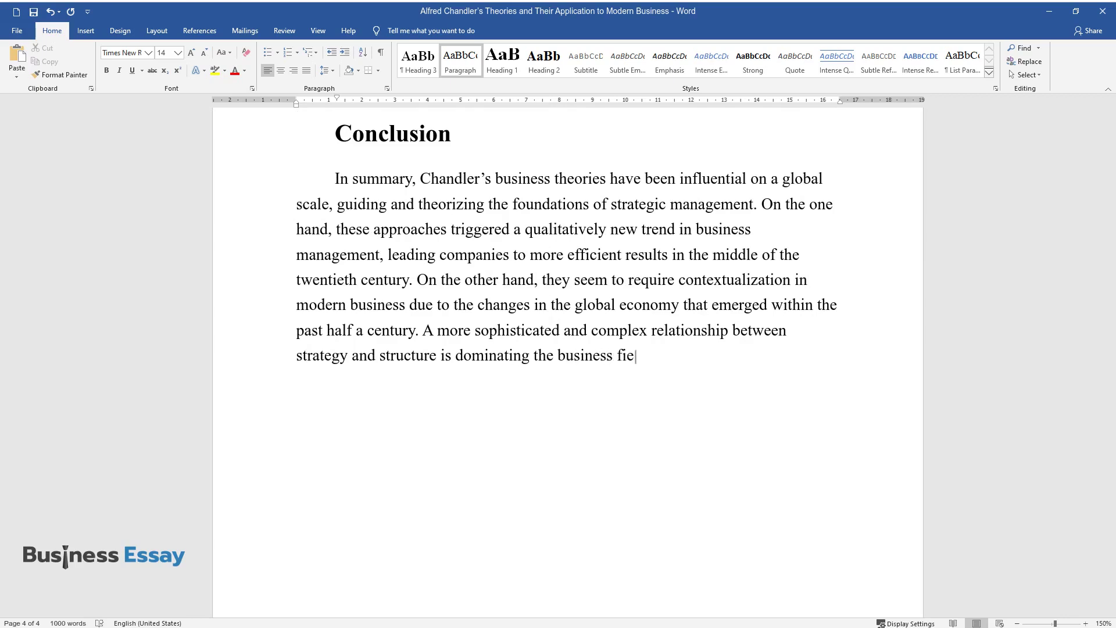
pyautogui.write('ld today. These two aspects of organizational')
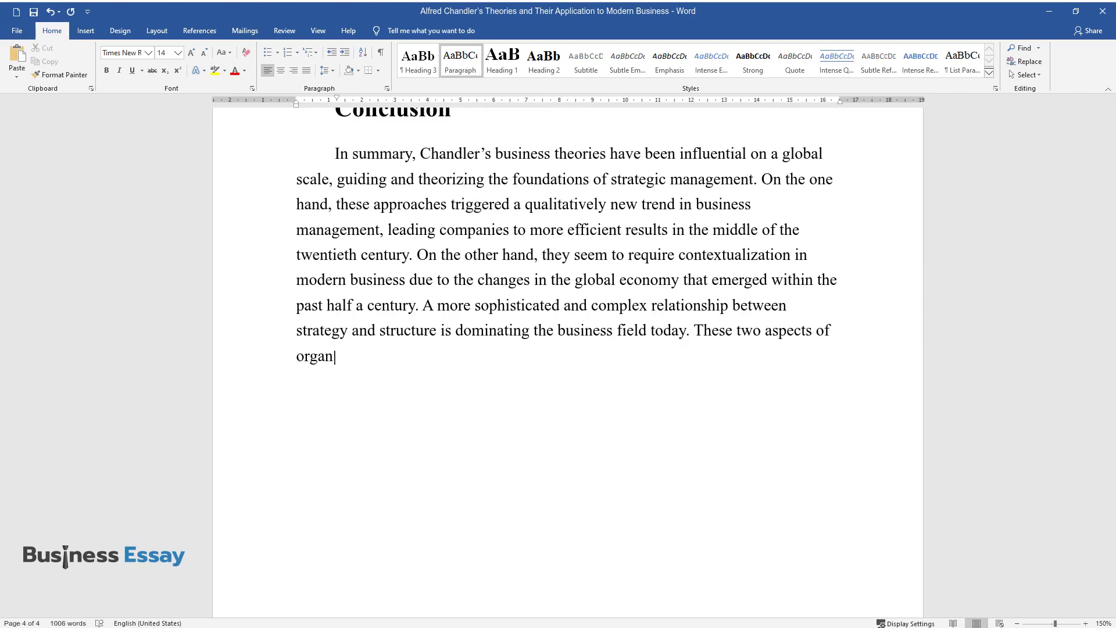
# - State that these two aspects of organizational performance are interdependent and should be considered simultaneously when planning operations’ diversification or any other change
pyautogui.write(' performance are interdepe')
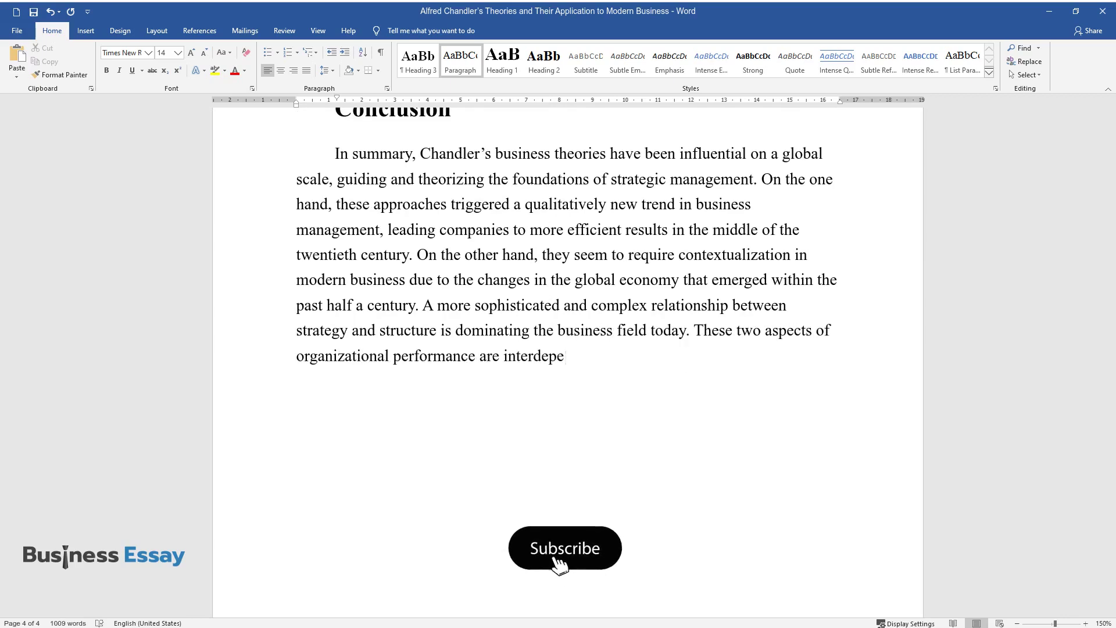
pyautogui.write('ndent and should be considered simul')
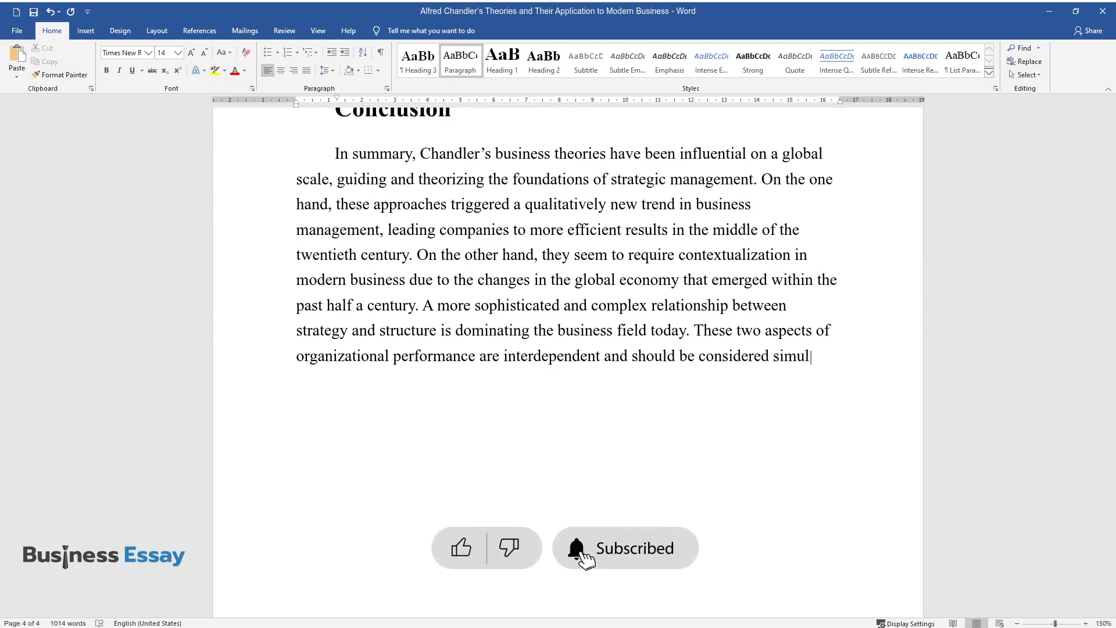
pyautogui.write("taneously when planning operations' diversif")
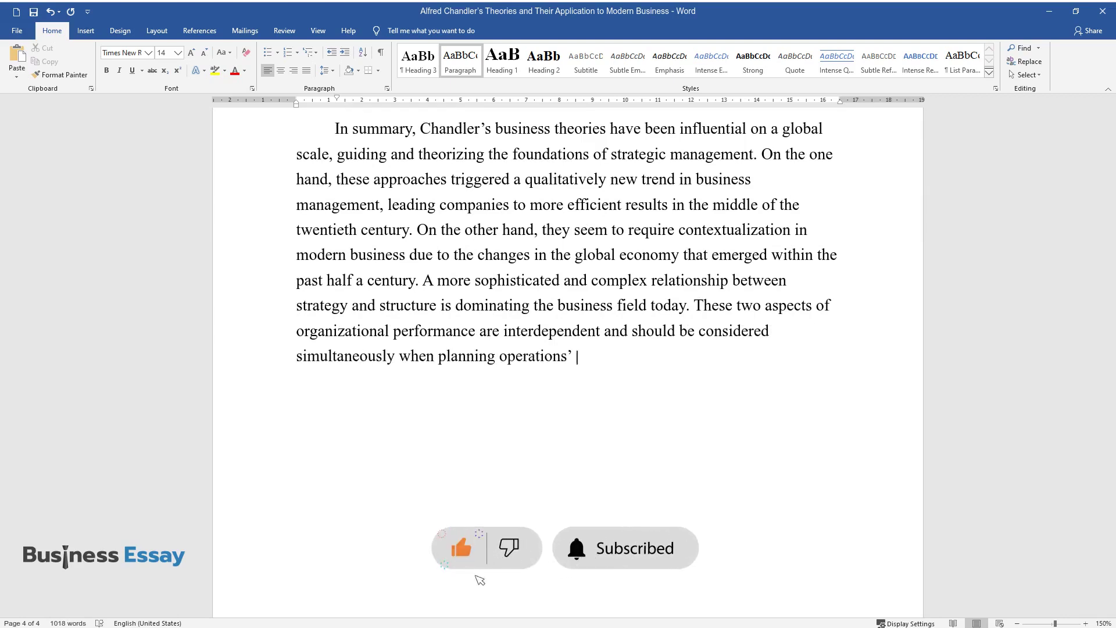
pyautogui.write('ication or any other change.')
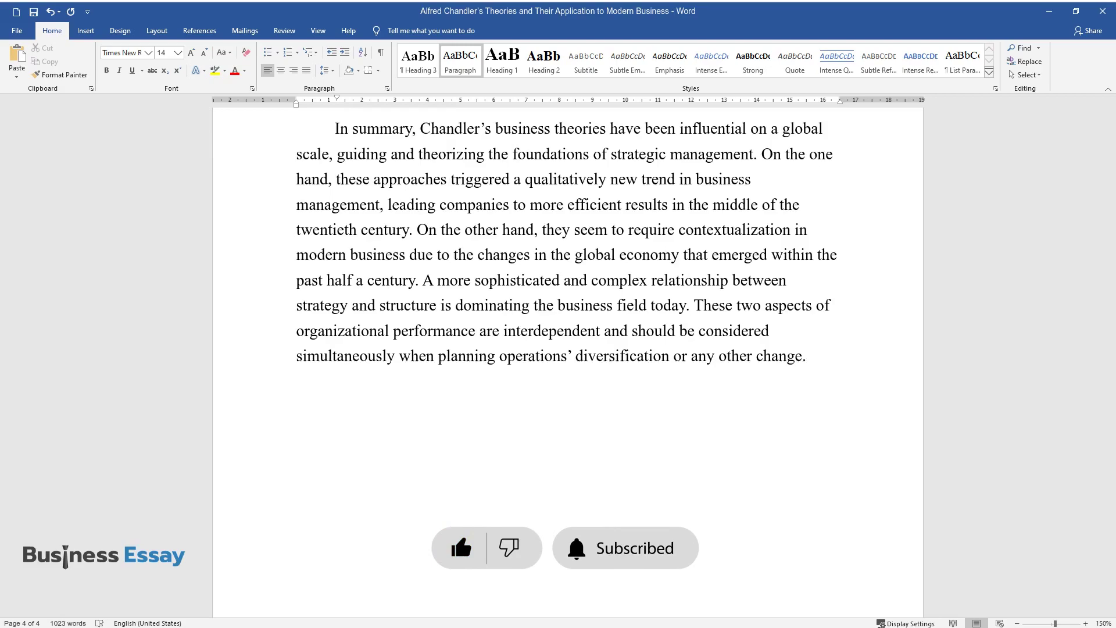